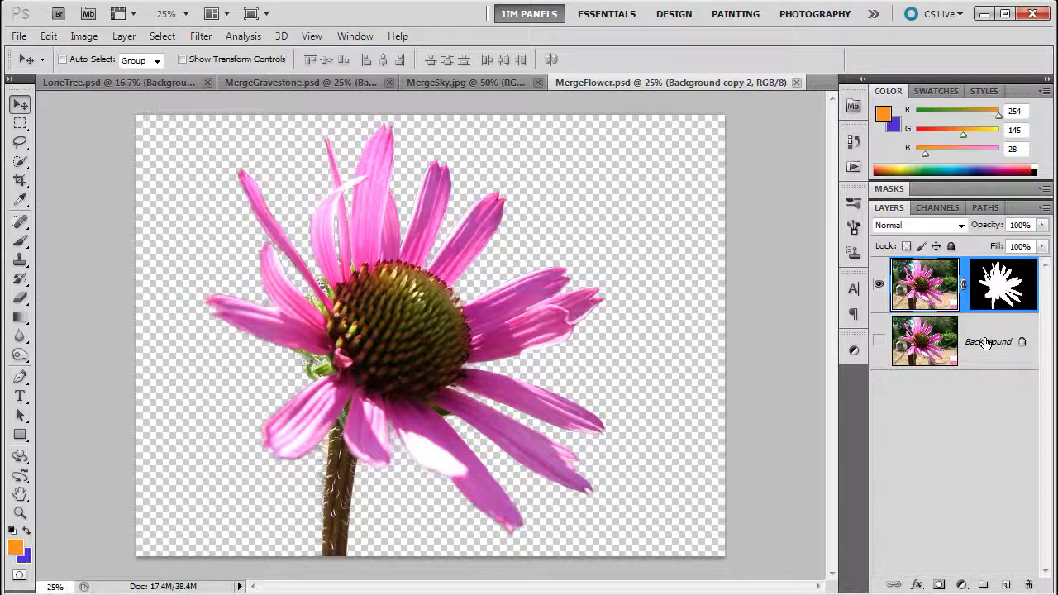
pyautogui.click(879, 284)
pyautogui.click(878, 341)
pyautogui.click(971, 346)
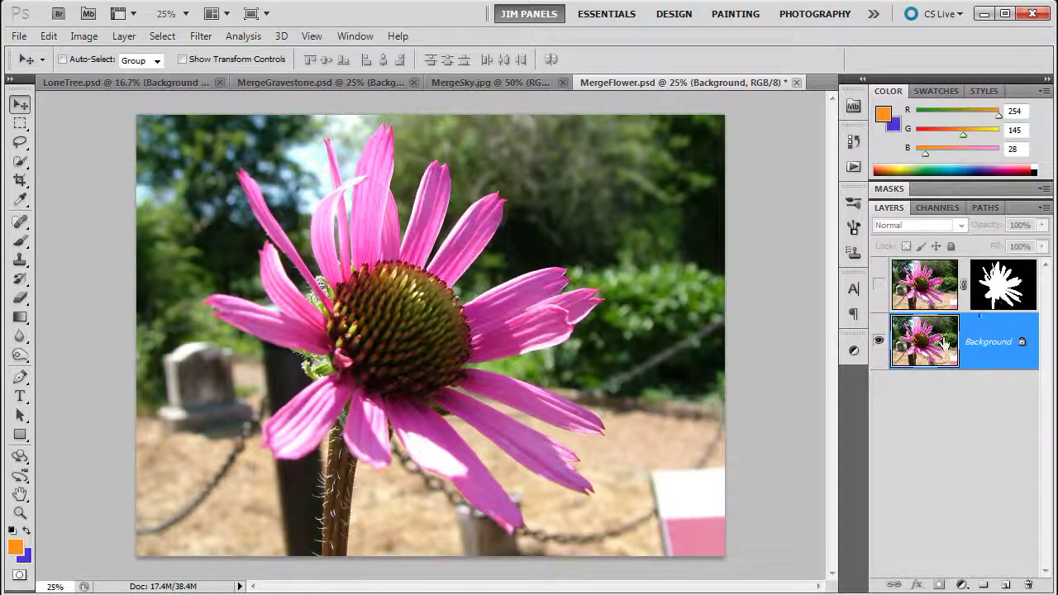
pyautogui.click(878, 340)
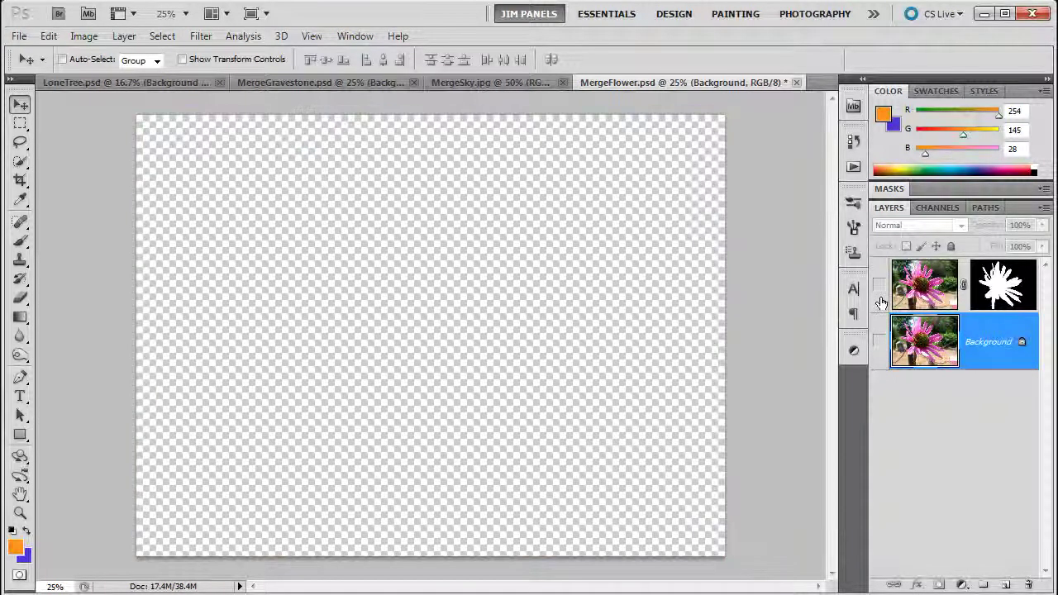
pyautogui.click(879, 285)
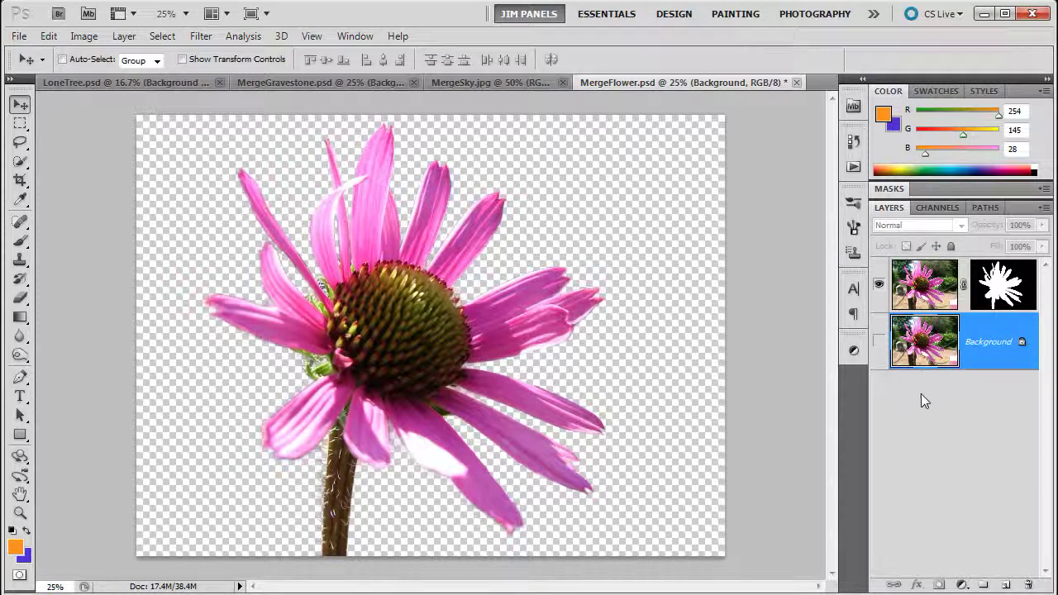
pyautogui.moveTo(921, 357); pyautogui.dragTo(933, 312)
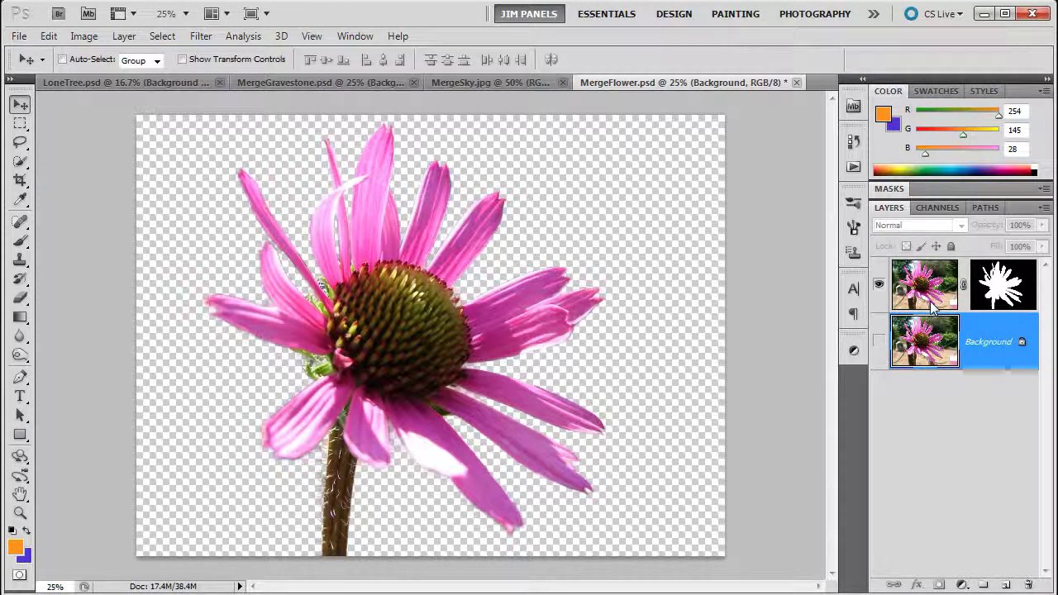
pyautogui.rightClick(926, 400)
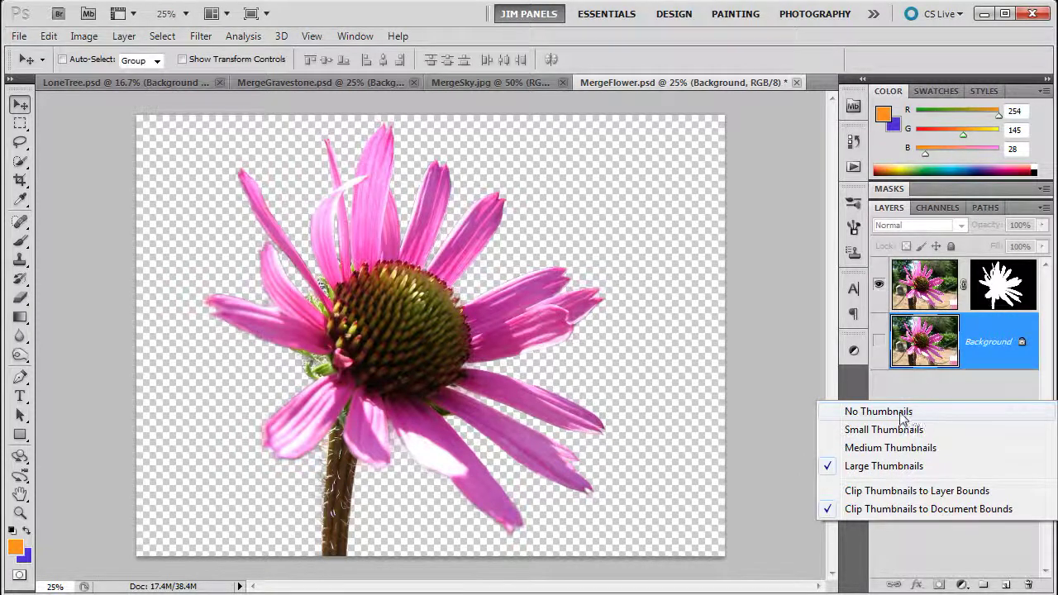
pyautogui.click(900, 412)
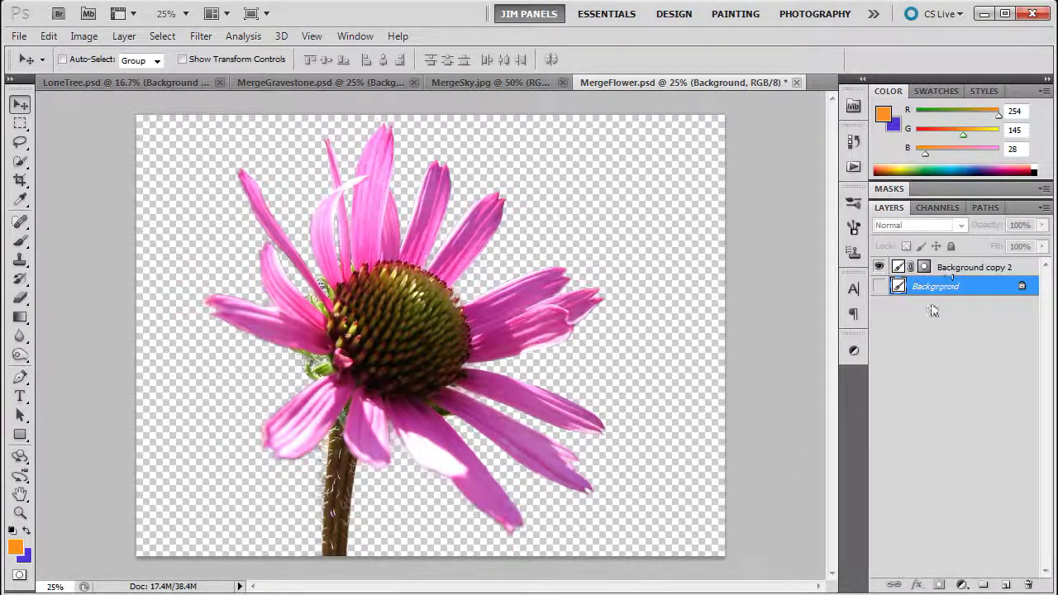
pyautogui.rightClick(901, 346)
pyautogui.click(892, 376)
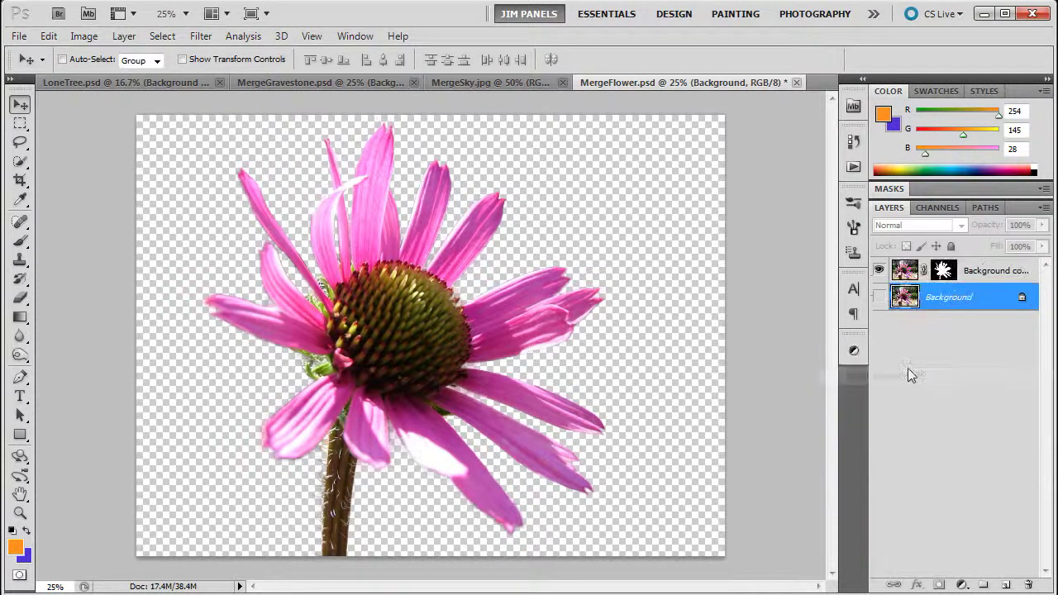
pyautogui.rightClick(907, 371)
pyautogui.click(913, 404)
pyautogui.rightClick(915, 400)
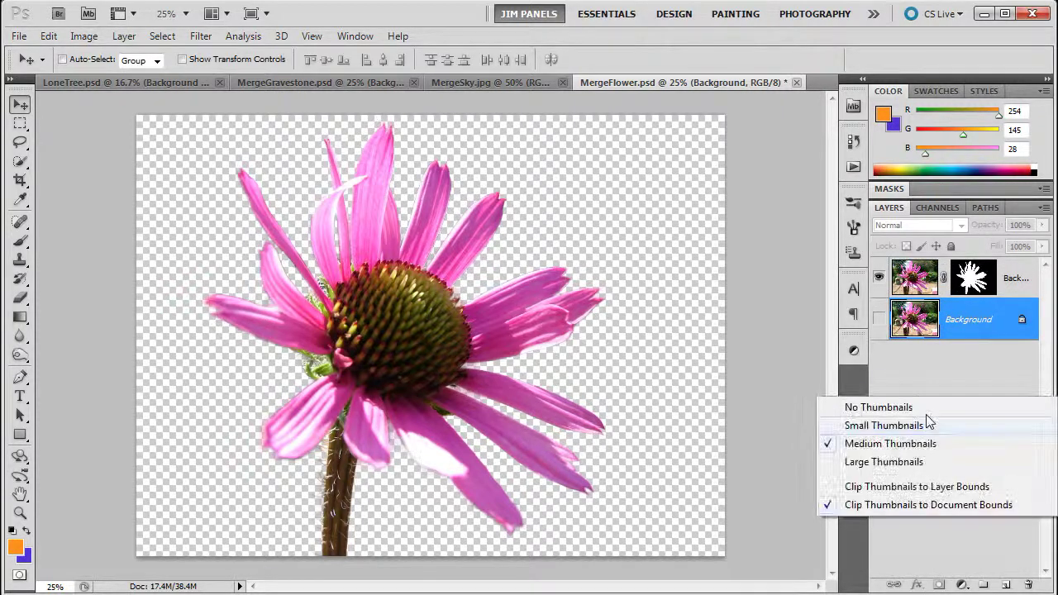
pyautogui.click(906, 460)
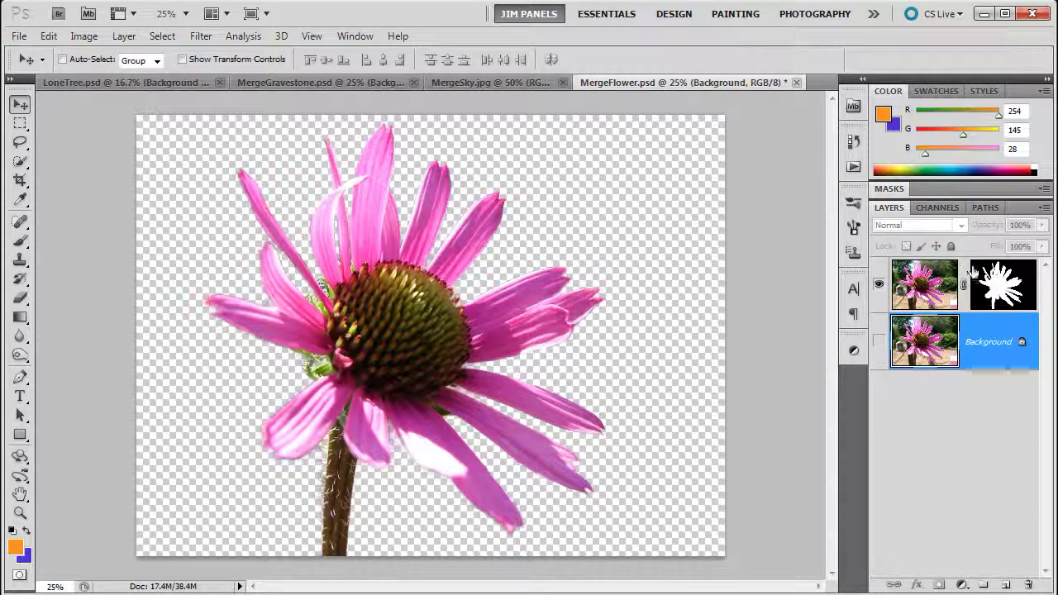
# Step: Target the Background copy 2 layer's mask and open the foreground Color Picker
pyautogui.click(909, 281)
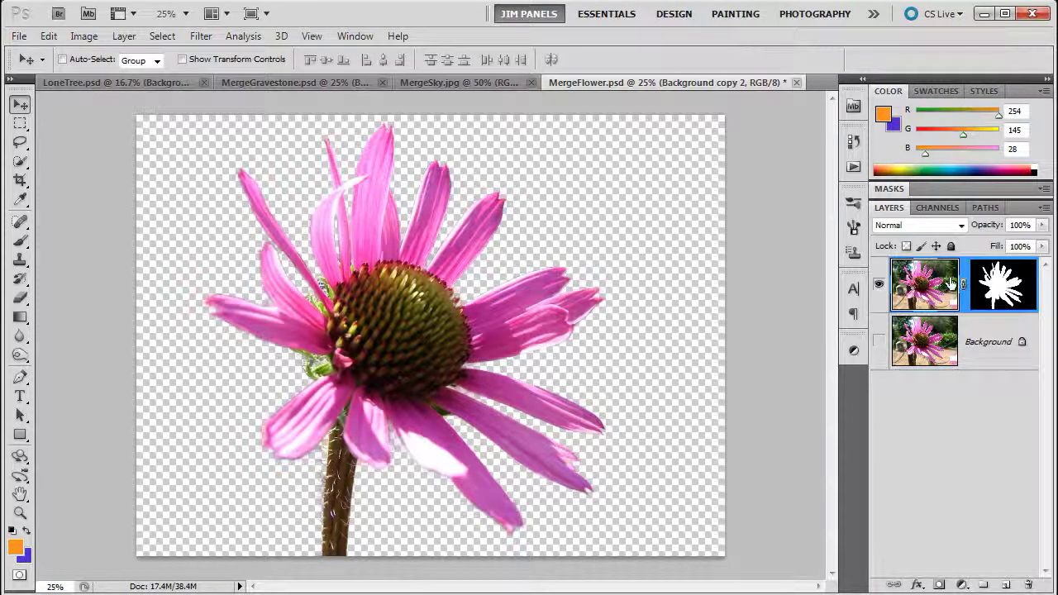
pyautogui.click(1000, 281)
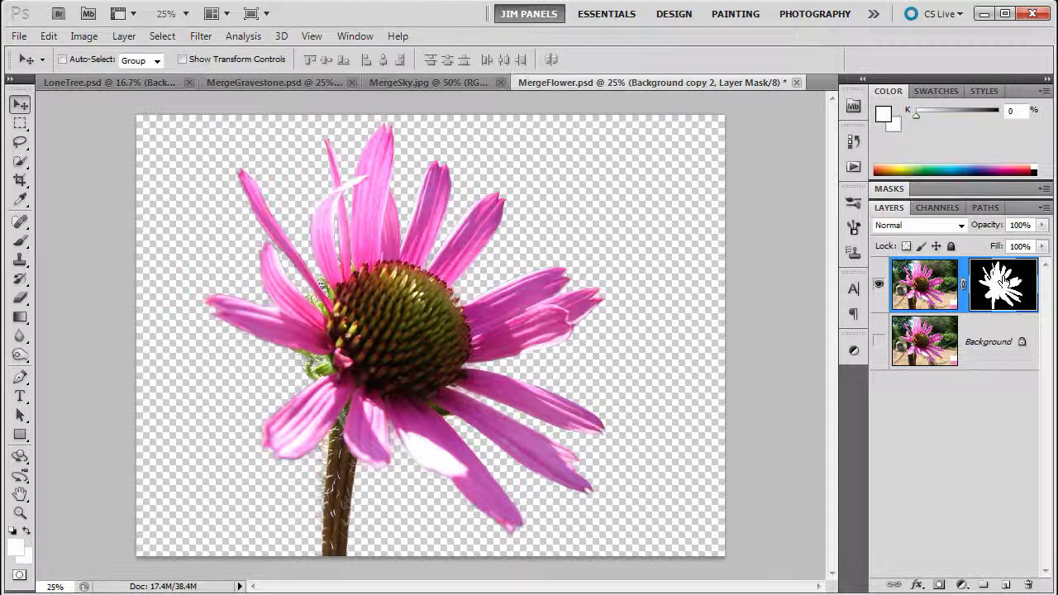
pyautogui.click(923, 284)
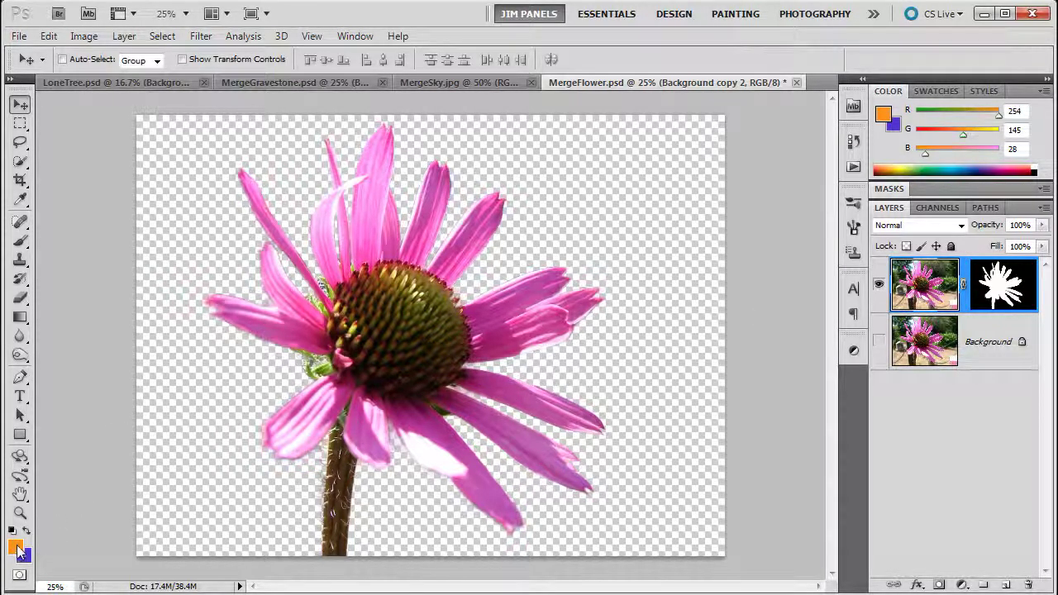
pyautogui.click(990, 281)
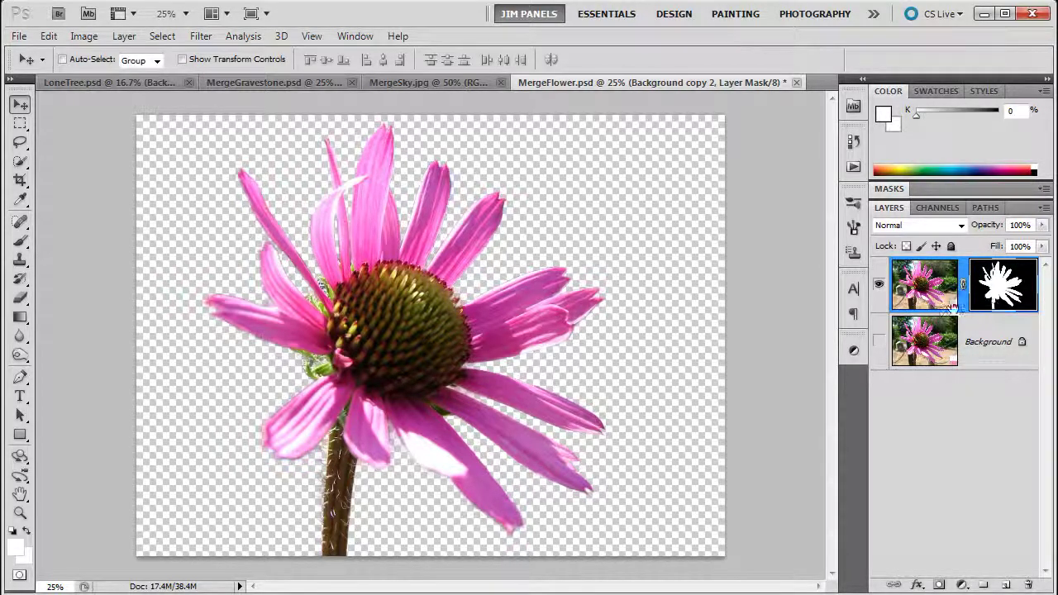
pyautogui.click(18, 552)
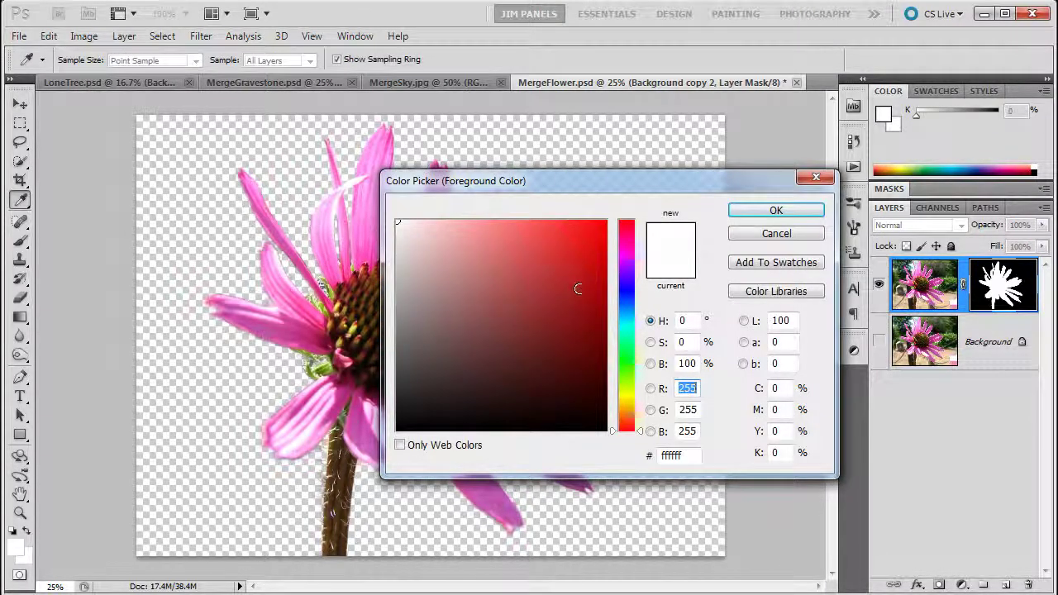
# Step: Set the foreground colour to orange (R 254, G 145, B 28) and close the Color Picker
pyautogui.click(578, 288)
pyautogui.click(753, 214)
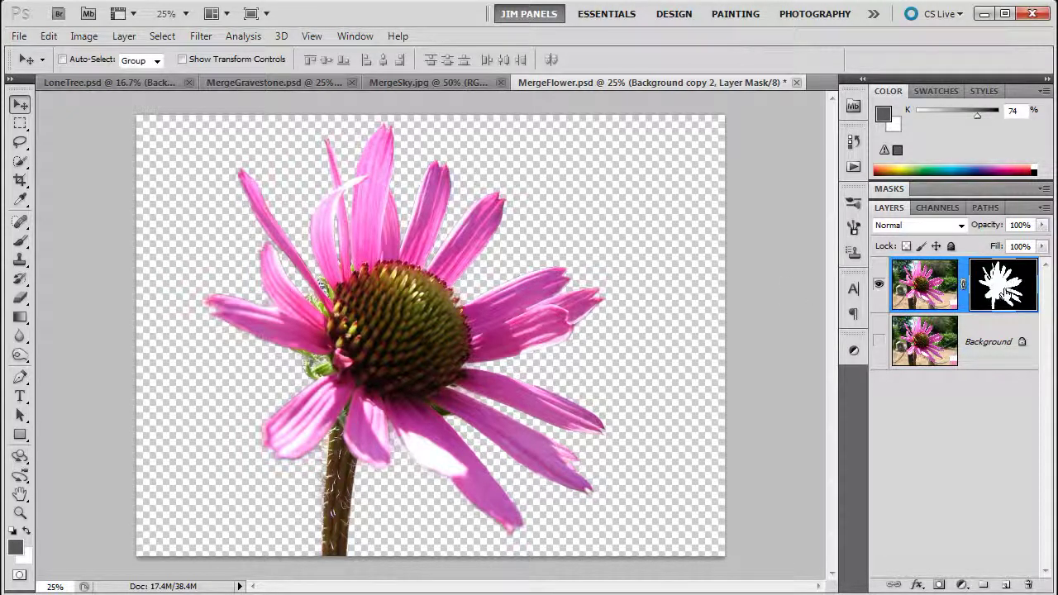
pyautogui.moveTo(1003, 291); pyautogui.dragTo(471, 84)
# Step: Target the layer's image instead of its mask and bring up the Image > Mode options
pyautogui.click(924, 284)
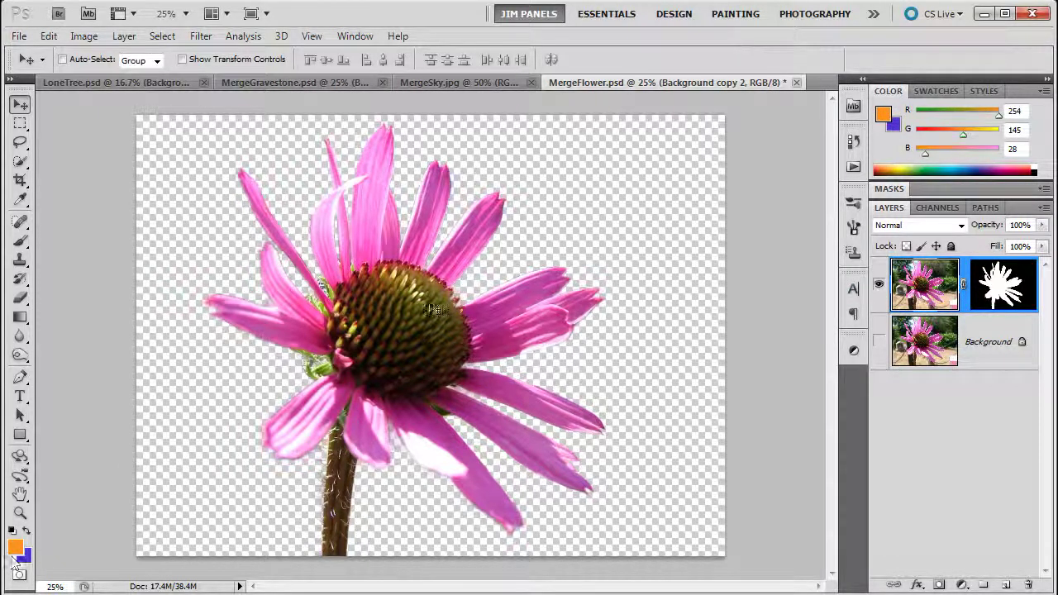
pyautogui.click(84, 36)
pyautogui.moveTo(157, 55)
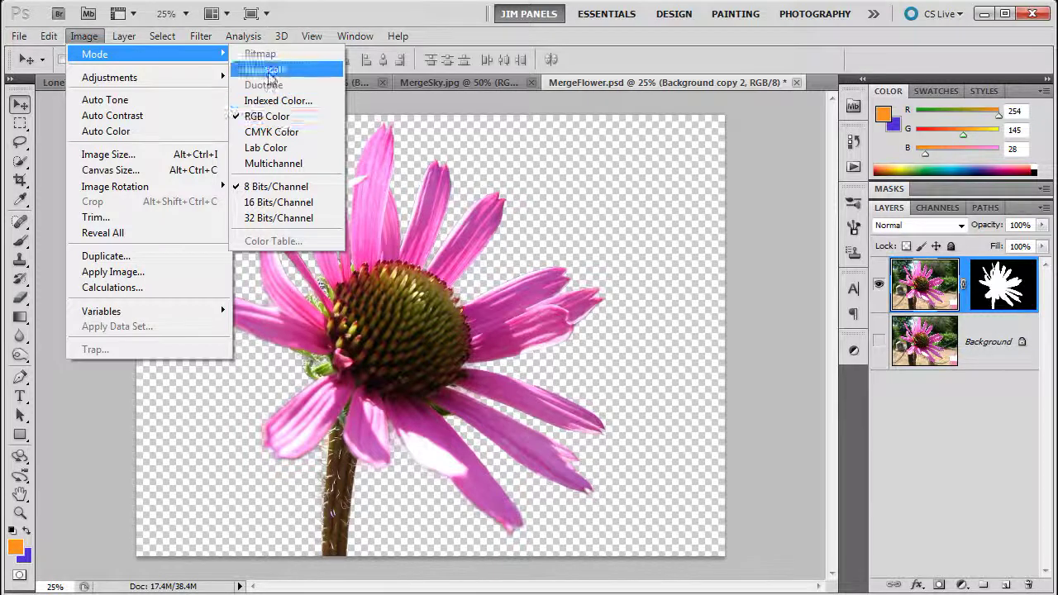
pyautogui.click(269, 69)
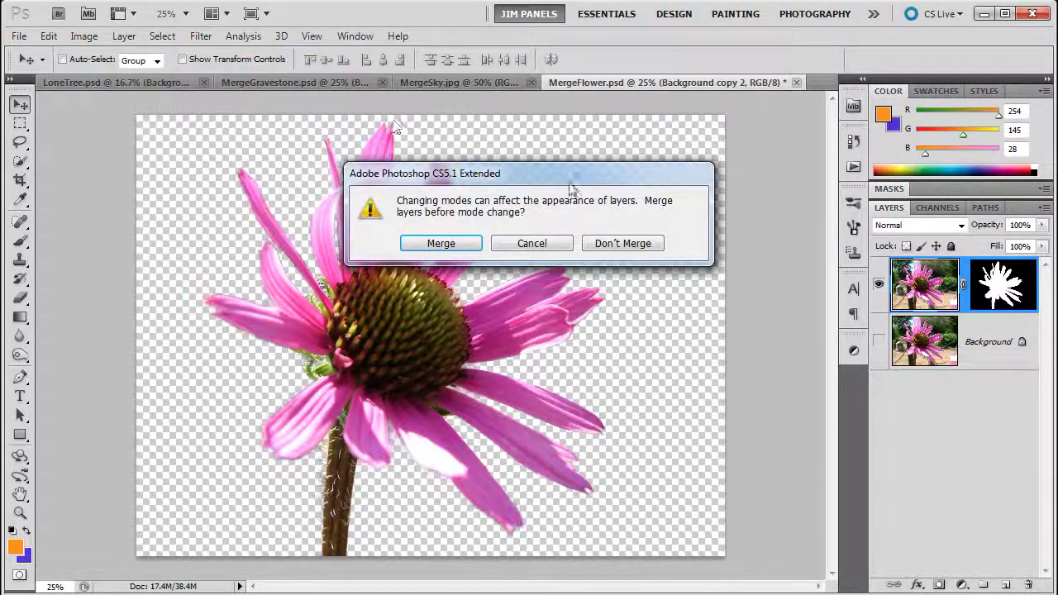
pyautogui.click(613, 247)
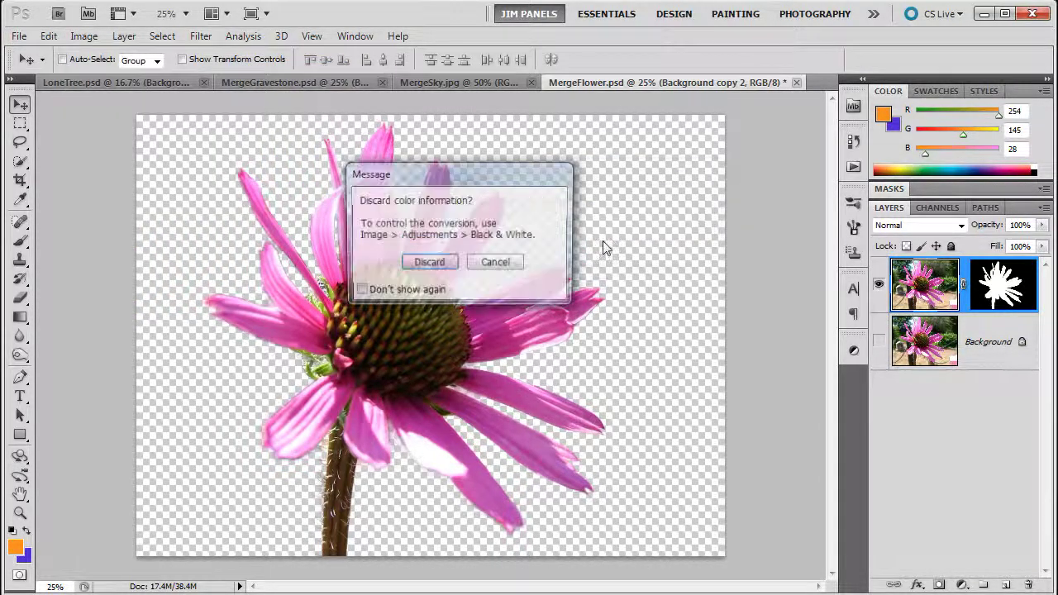
pyautogui.click(435, 266)
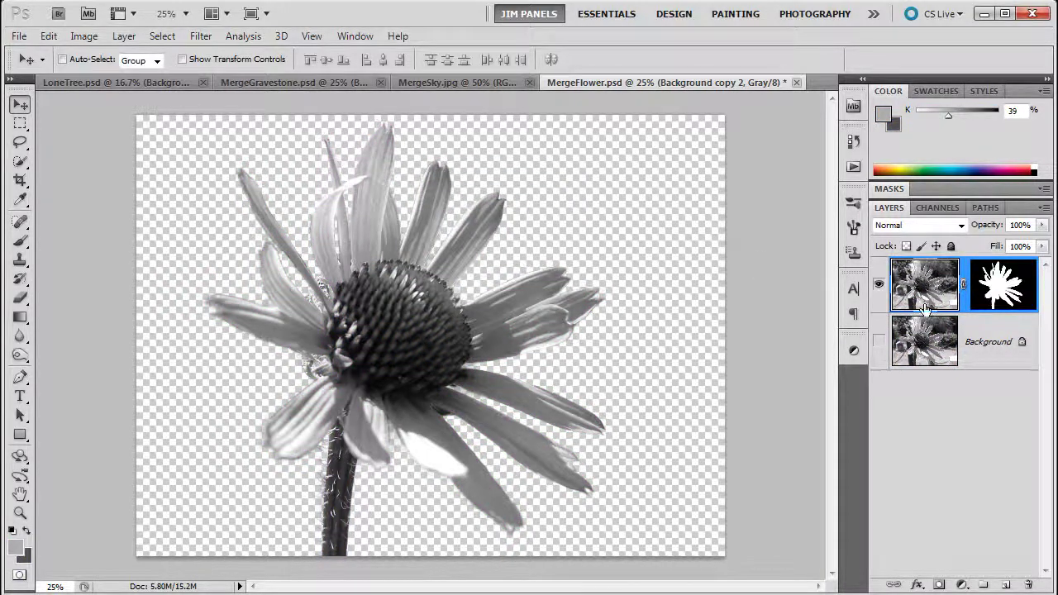
pyautogui.click(16, 543)
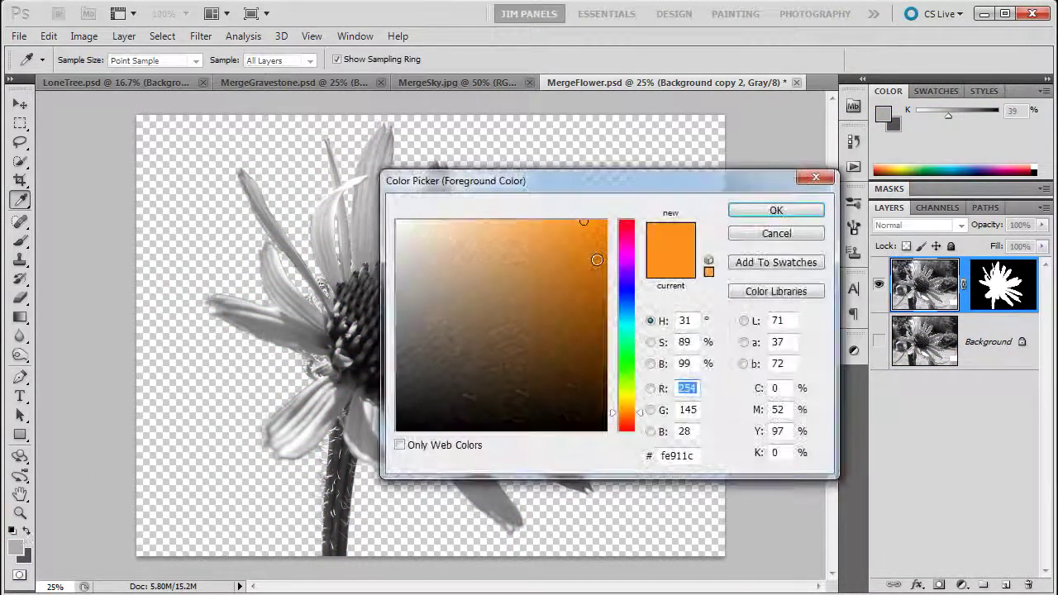
pyautogui.moveTo(590, 230); pyautogui.dragTo(591, 253)
pyautogui.click(752, 216)
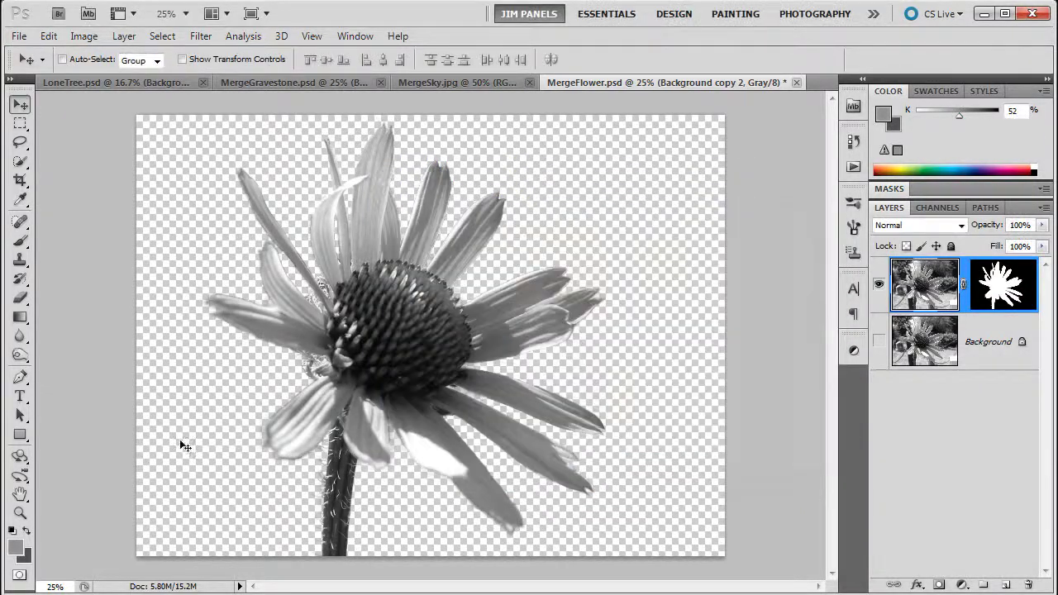
pyautogui.click(49, 35)
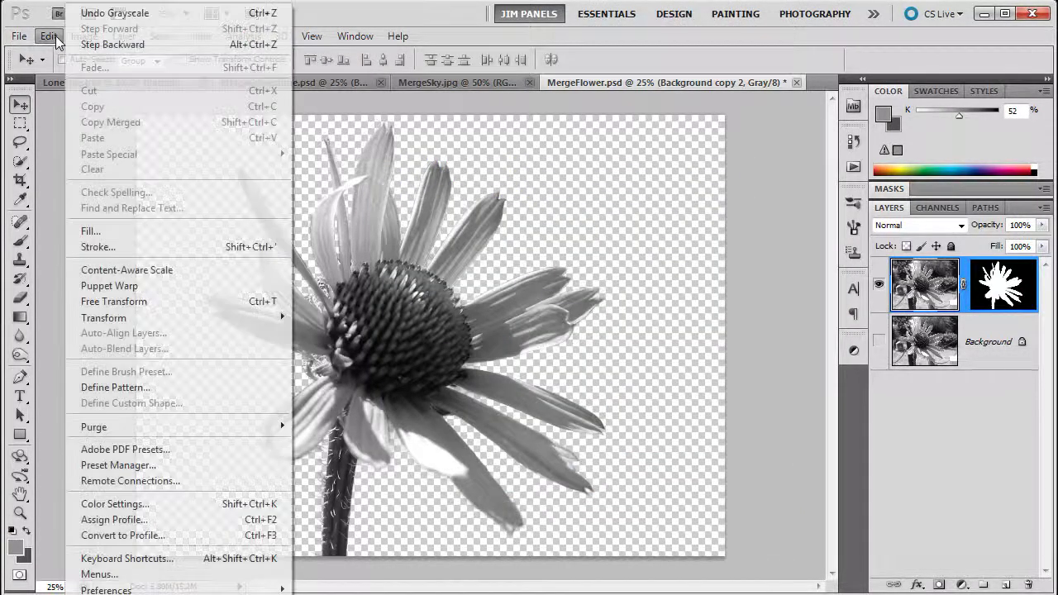
pyautogui.click(72, 44)
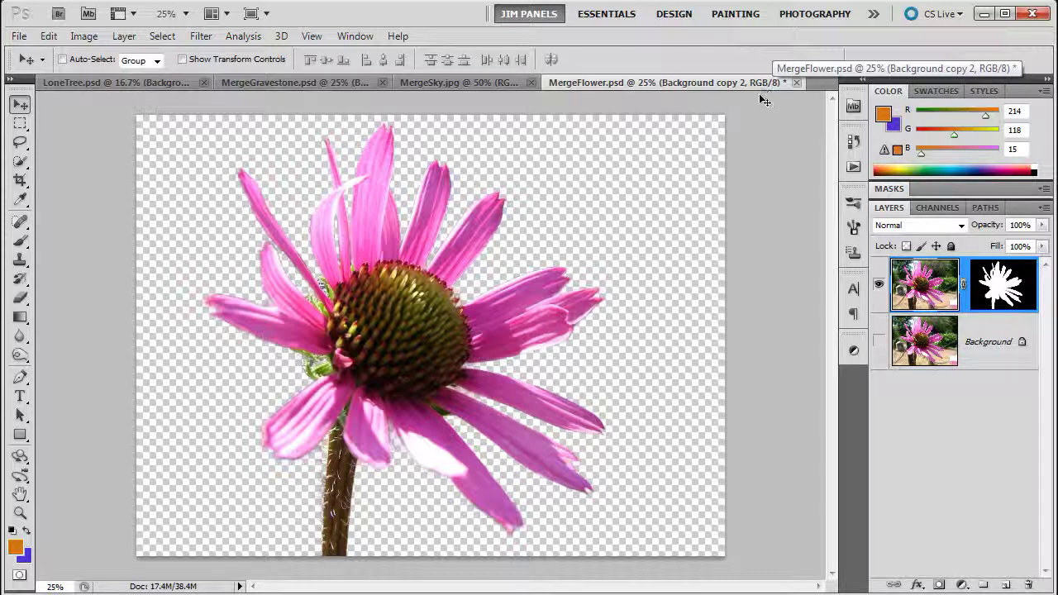
# Step: Alt-click the mask thumbnail to show the mask as a white silhouette on black
pyautogui.click(996, 281)
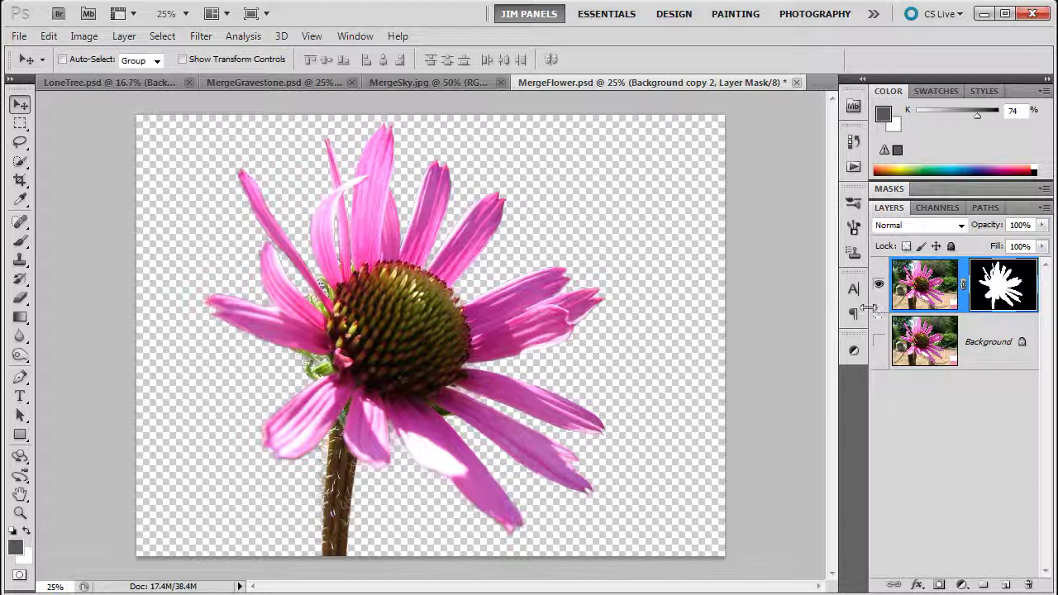
pyautogui.press('alt')
pyautogui.keyDown('alt'); pyautogui.click(997, 283); pyautogui.keyUp('alt')
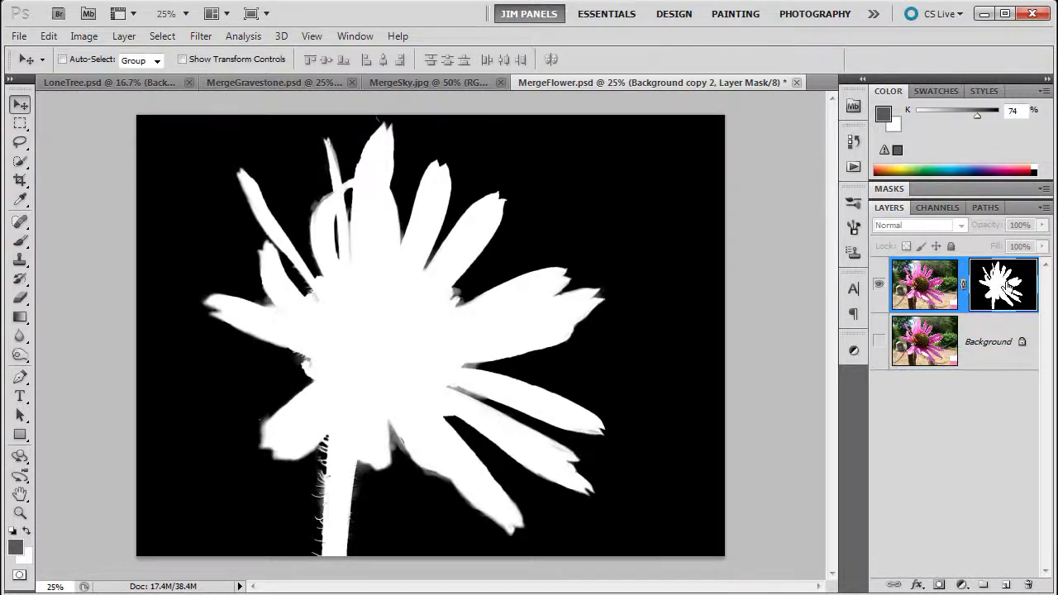
# Step: Choose the Brush tool, painting in black, at about 60 px size
pyautogui.click(21, 241)
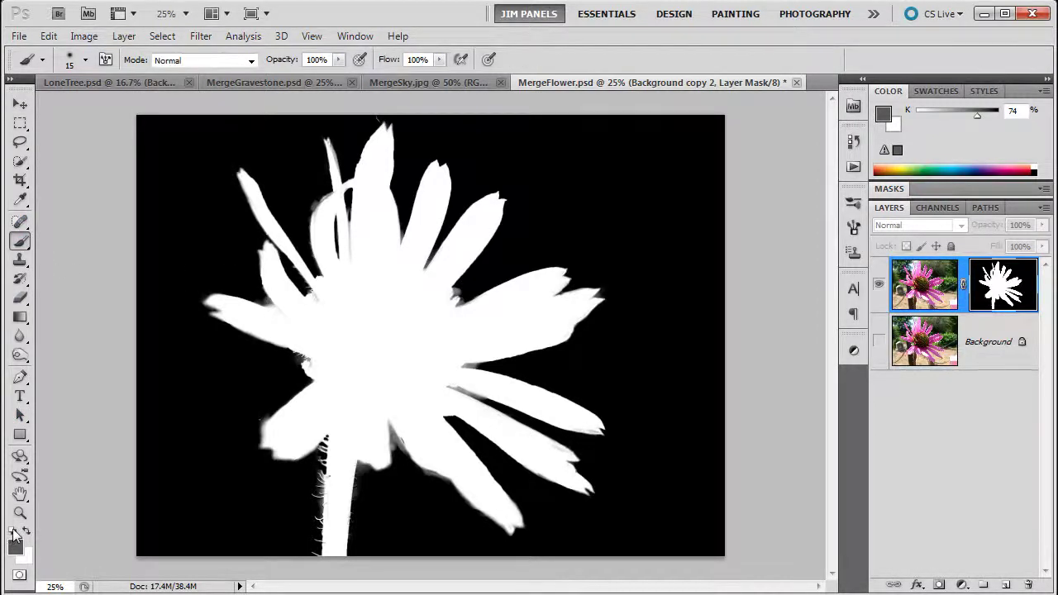
pyautogui.click(14, 529)
pyautogui.click(26, 532)
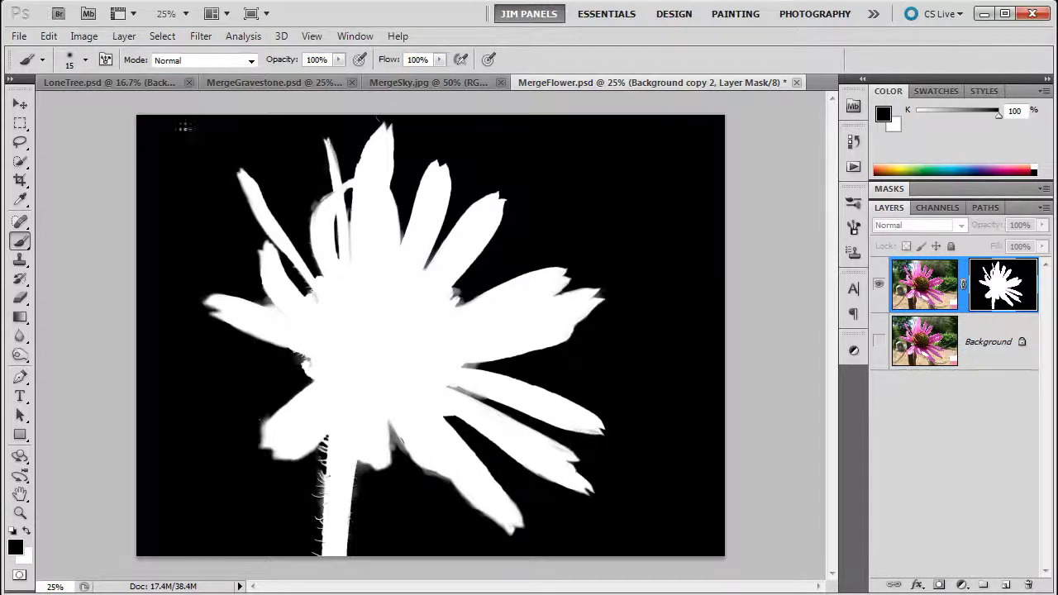
pyautogui.click(84, 60)
pyautogui.moveTo(41, 104)
pyautogui.mouseDown()
pyautogui.moveTo(87, 104)
pyautogui.moveTo(61, 105)
pyautogui.moveTo(74, 104)
pyautogui.mouseUp()
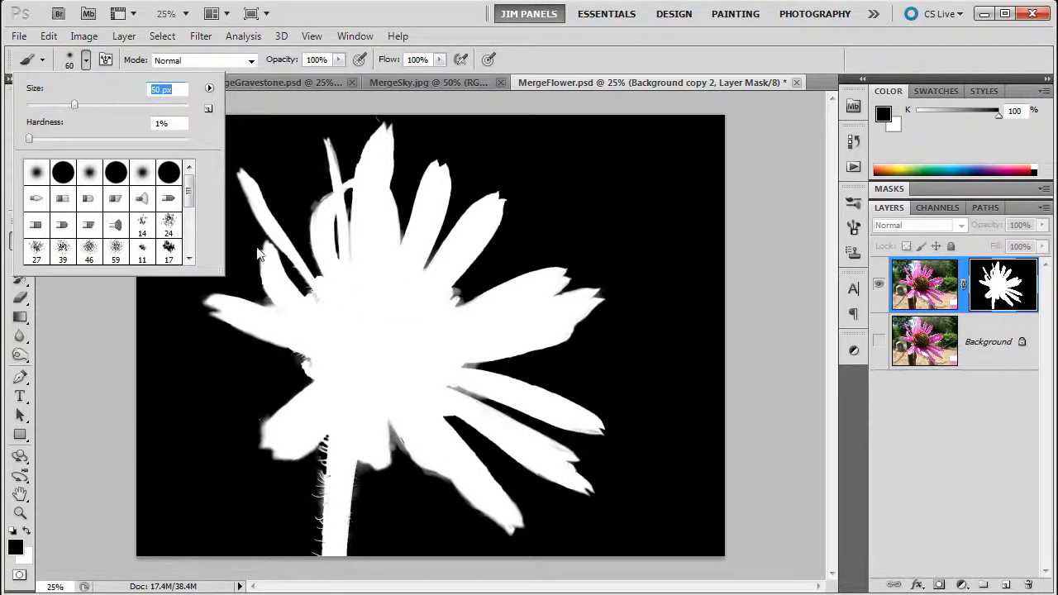
pyautogui.click(350, 338)
# Step: Paint a smile and two eyes into the mask over the flower centre, then view the layer image
pyautogui.moveTo(351, 339)
pyautogui.mouseDown()
pyautogui.moveTo(391, 355)
pyautogui.moveTo(390, 311)
pyautogui.moveTo(358, 312)
pyautogui.moveTo(353, 352)
pyautogui.moveTo(394, 357)
pyautogui.moveTo(357, 348)
pyautogui.mouseUp()
pyautogui.click(390, 312)
pyautogui.click(356, 310)
pyautogui.click(357, 348)
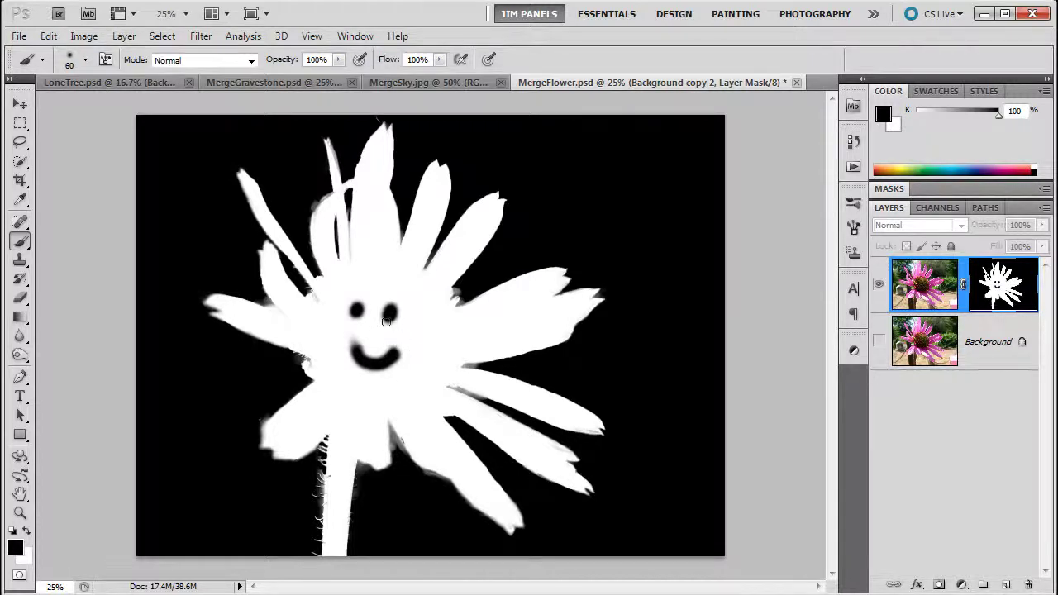
pyautogui.click(917, 284)
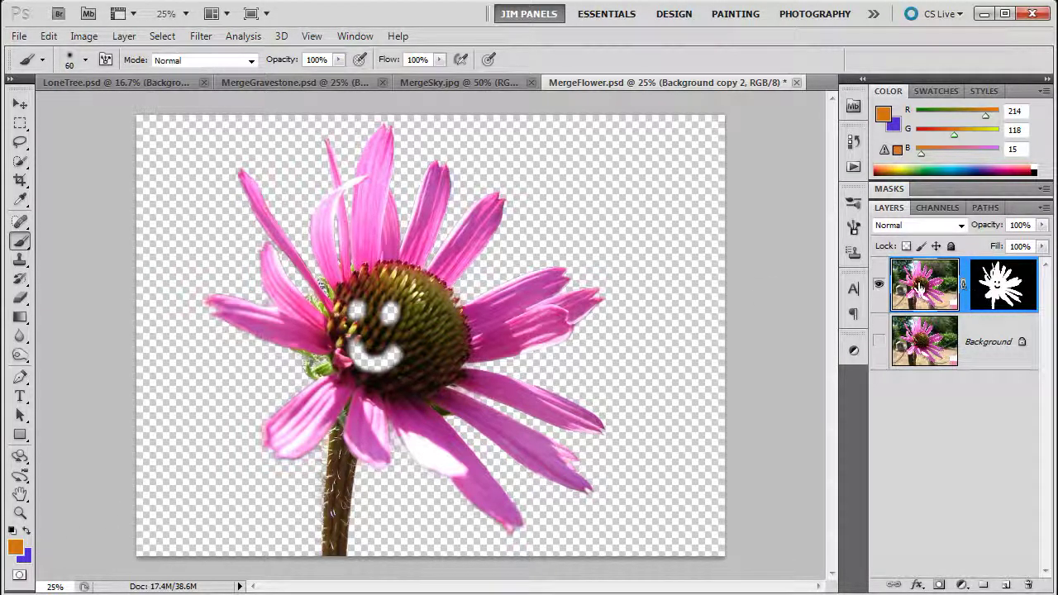
# Step: Paint white on the mask to erase the smiley, then move the flower about 95 px right
pyautogui.click(995, 284)
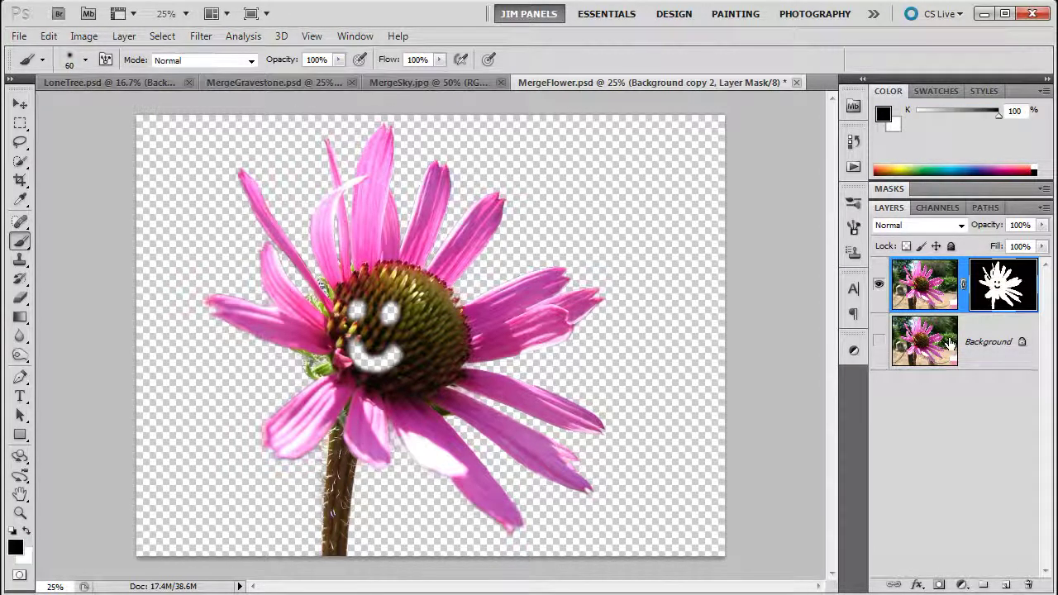
pyautogui.click(26, 531)
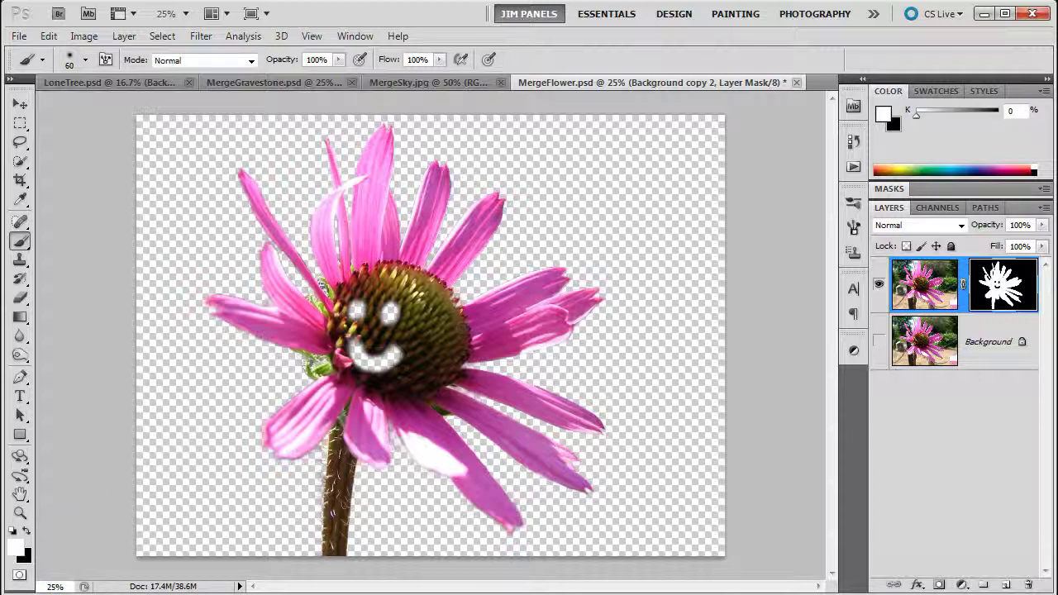
pyautogui.moveTo(391, 339)
pyautogui.mouseDown()
pyautogui.moveTo(394, 350)
pyautogui.moveTo(363, 363)
pyautogui.moveTo(362, 350)
pyautogui.moveTo(347, 361)
pyautogui.moveTo(356, 310)
pyautogui.moveTo(348, 313)
pyautogui.moveTo(390, 321)
pyautogui.mouseUp()
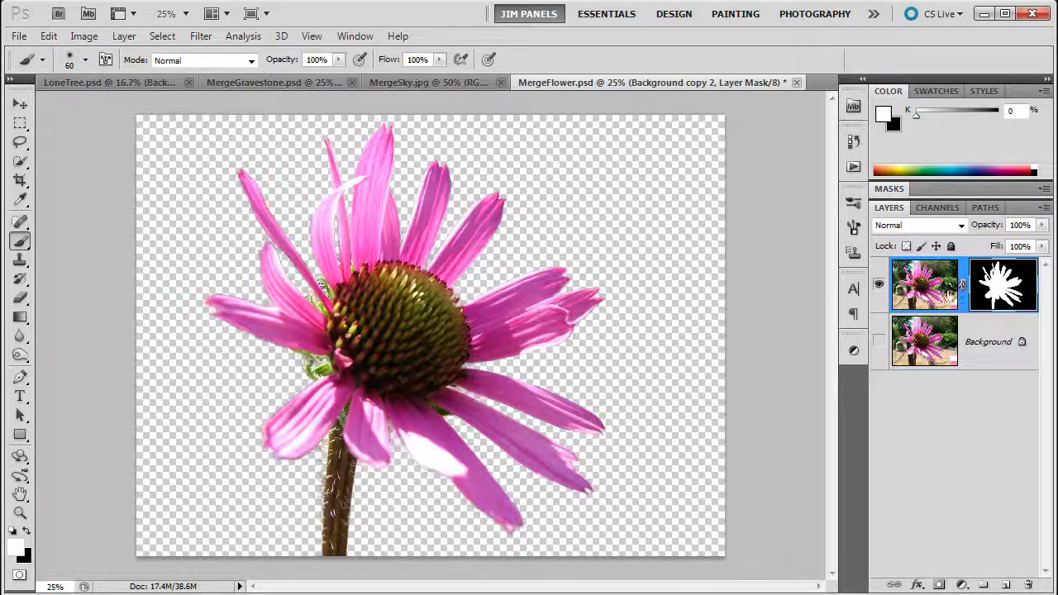
pyautogui.click(19, 105)
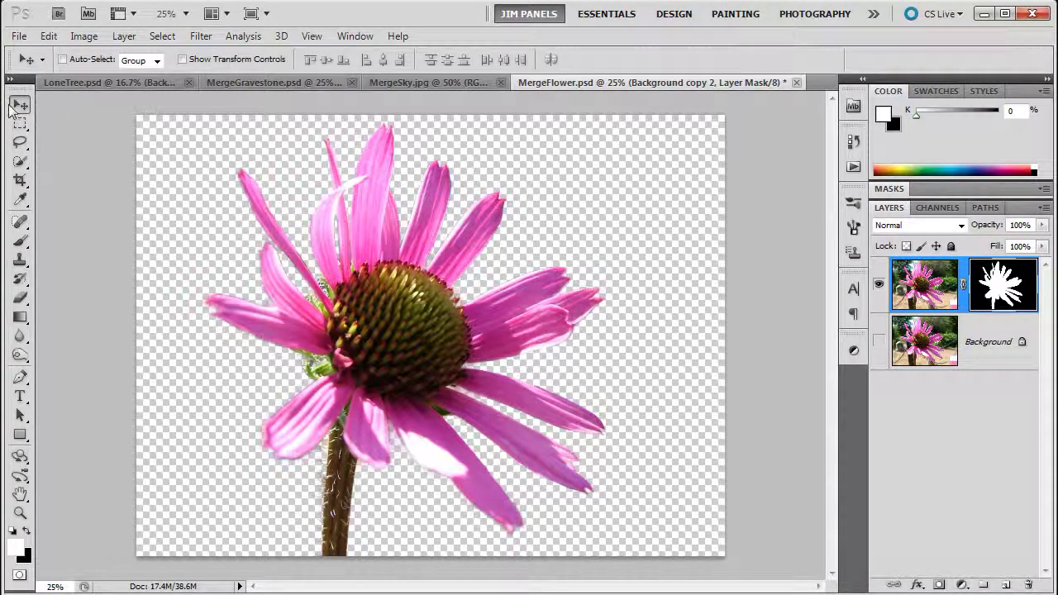
pyautogui.moveTo(389, 339); pyautogui.dragTo(482, 348)
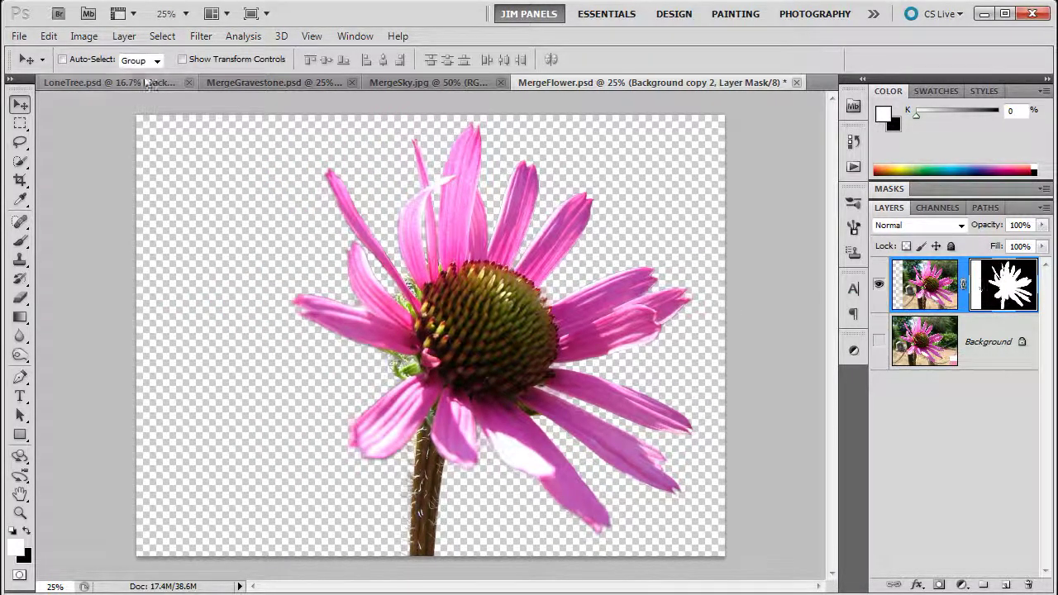
# Step: Step backward to undo the flower move, then trial-move the mask alone and undo it
pyautogui.click(49, 36)
pyautogui.click(82, 41)
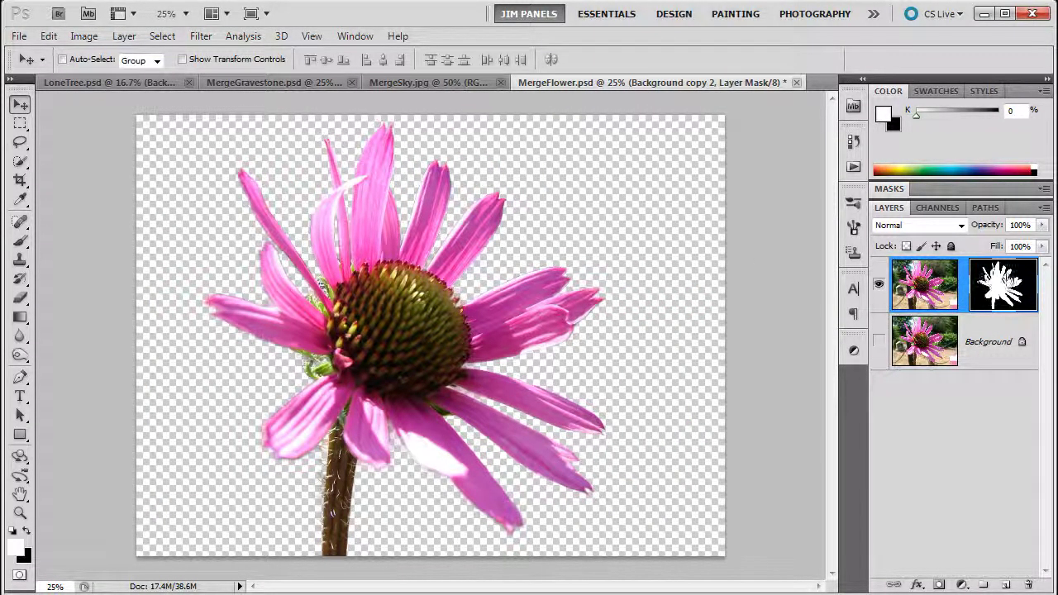
pyautogui.moveTo(475, 337); pyautogui.dragTo(555, 312)
pyautogui.click(48, 35)
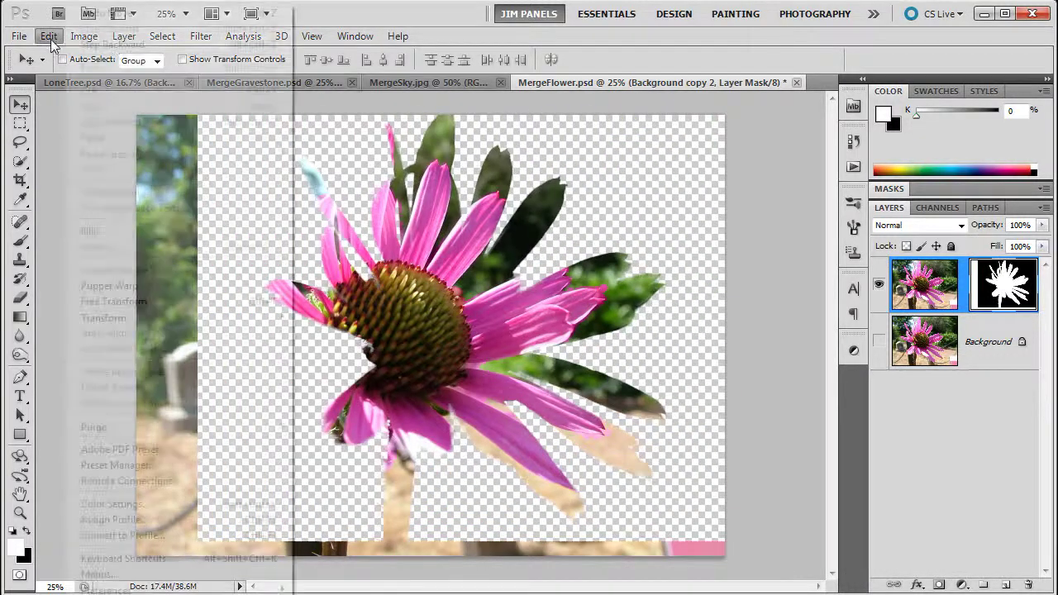
pyautogui.click(91, 41)
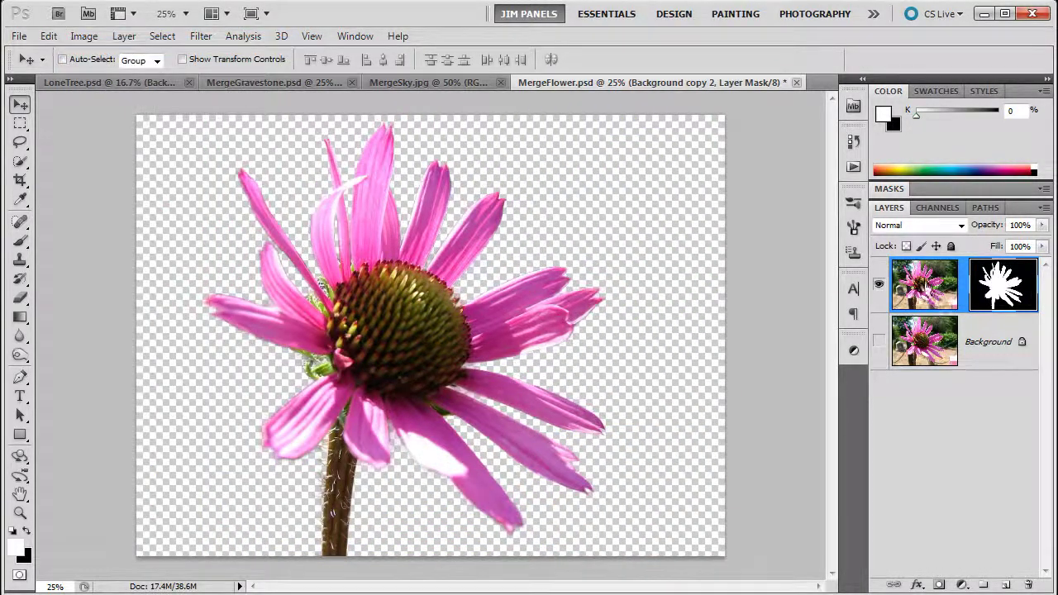
# Step: Target the layer's image, trial-move the photo without its mask, and undo that too
pyautogui.click(924, 288)
pyautogui.moveTo(397, 337)
pyautogui.mouseDown()
pyautogui.moveTo(508, 343)
pyautogui.moveTo(293, 334)
pyautogui.moveTo(417, 337)
pyautogui.moveTo(354, 336)
pyautogui.moveTo(397, 339)
pyautogui.mouseUp()
pyautogui.click(54, 37)
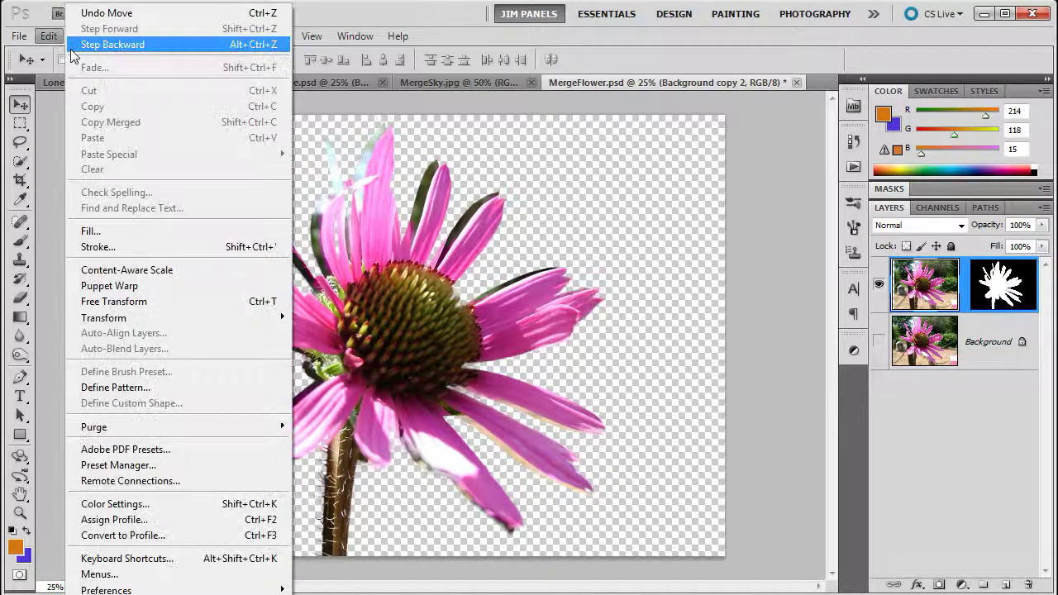
pyautogui.click(74, 44)
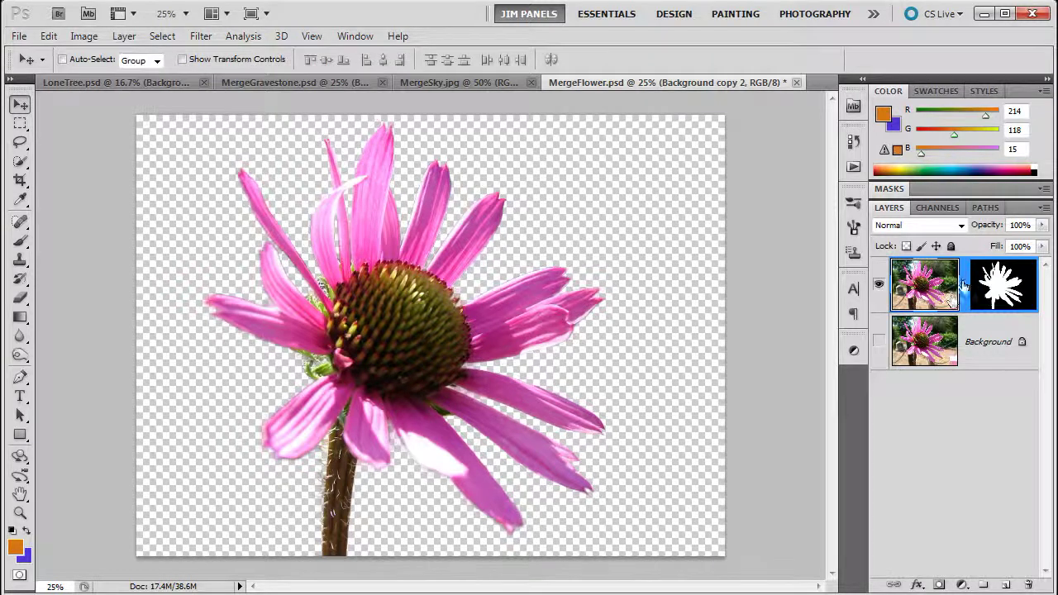
pyautogui.moveTo(958, 314); pyautogui.dragTo(890, 306)
# Step: Hide the masked flower layer, duplicate Background, show the copy and rename it DrawnMask
pyautogui.click(877, 285)
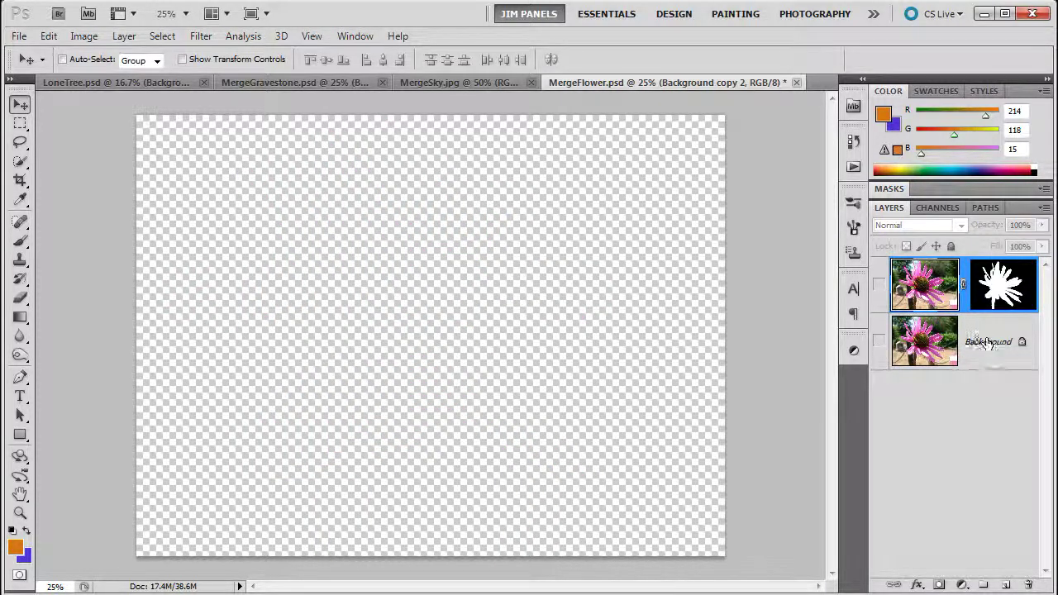
pyautogui.moveTo(971, 346); pyautogui.dragTo(1006, 582)
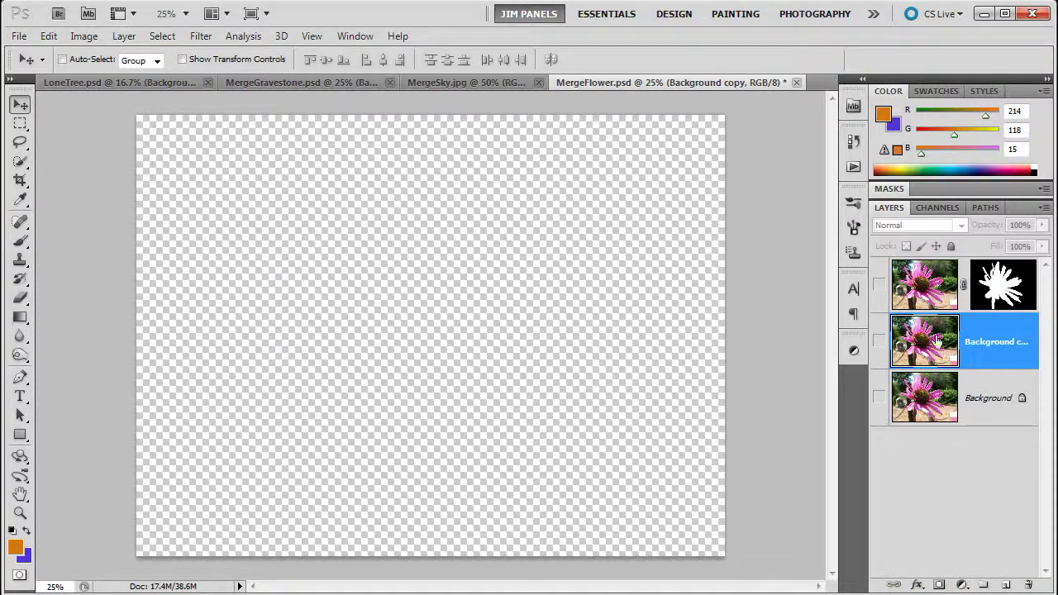
pyautogui.click(878, 341)
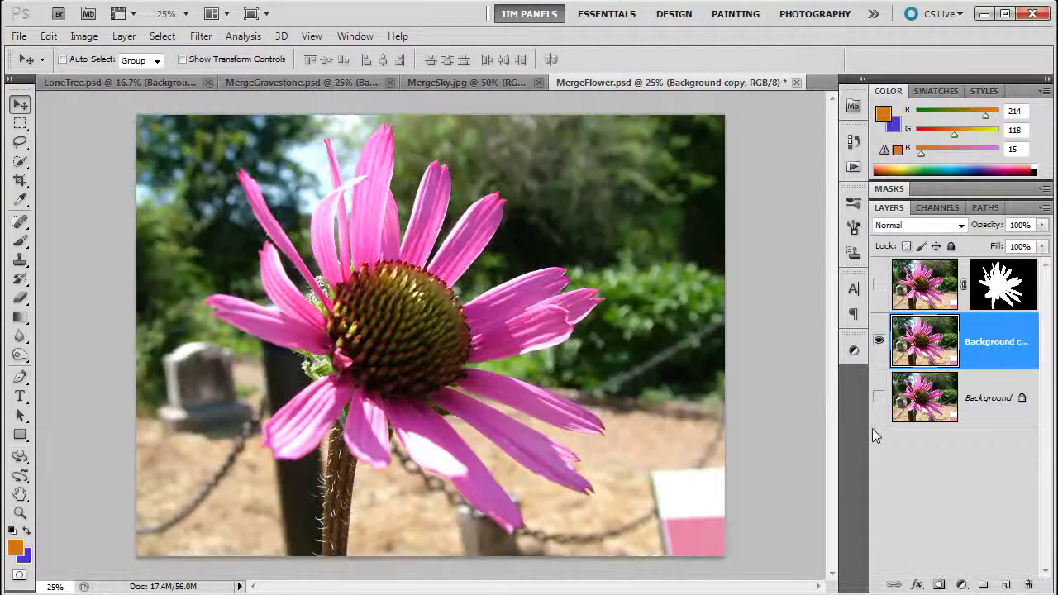
pyautogui.doubleClick(973, 346)
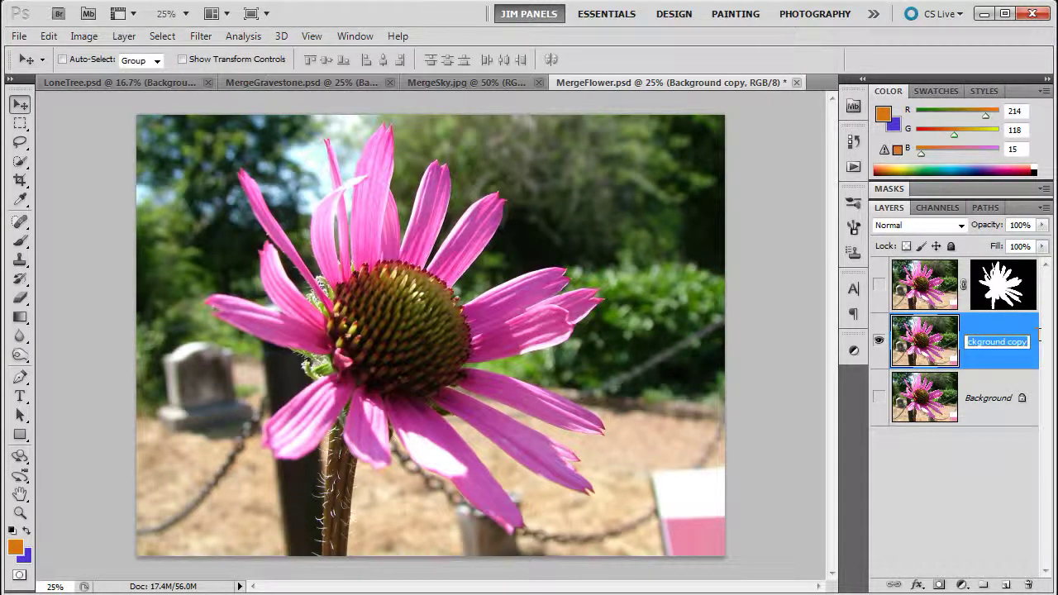
pyautogui.write('DrawnMask')
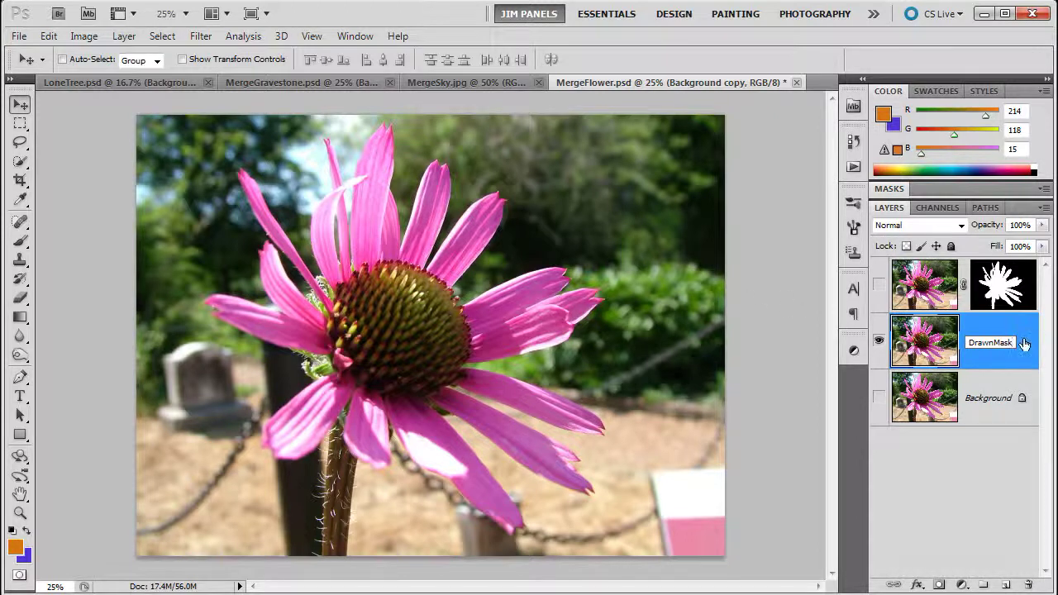
pyautogui.press('Return')
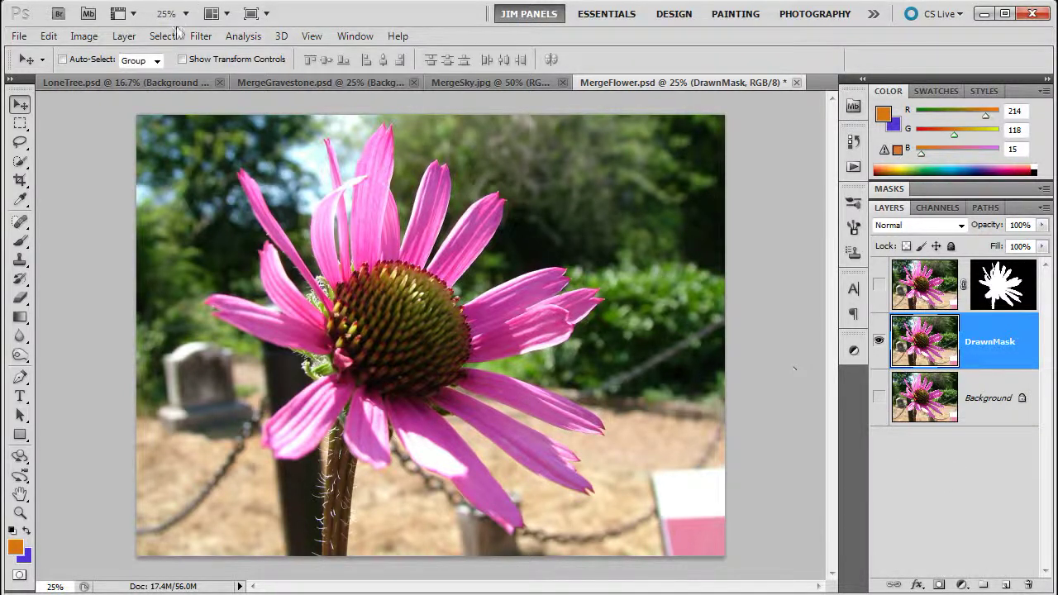
pyautogui.click(124, 36)
pyautogui.moveTo(153, 49)
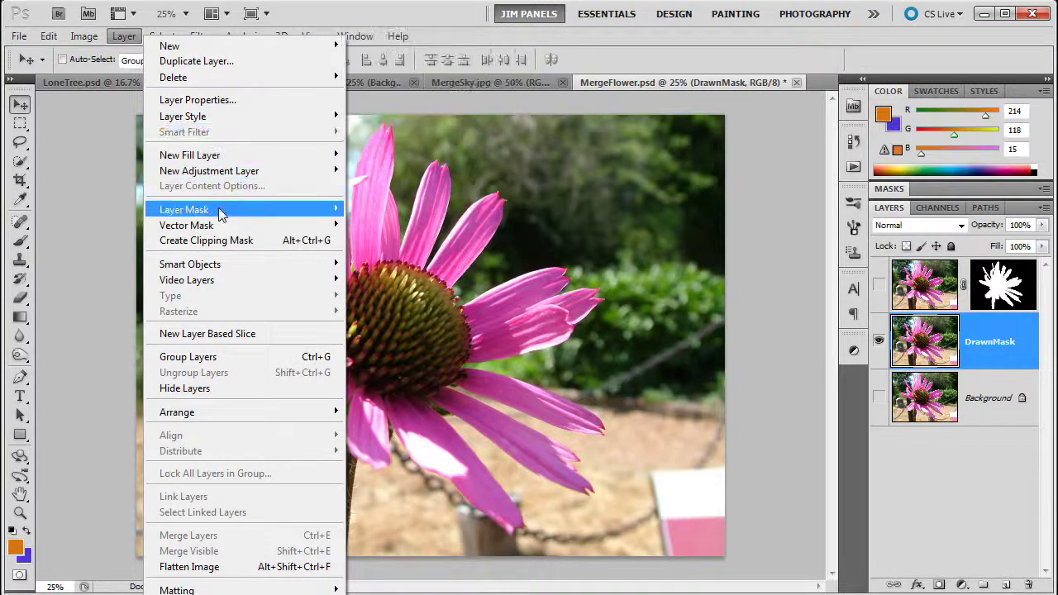
pyautogui.moveTo(217, 215)
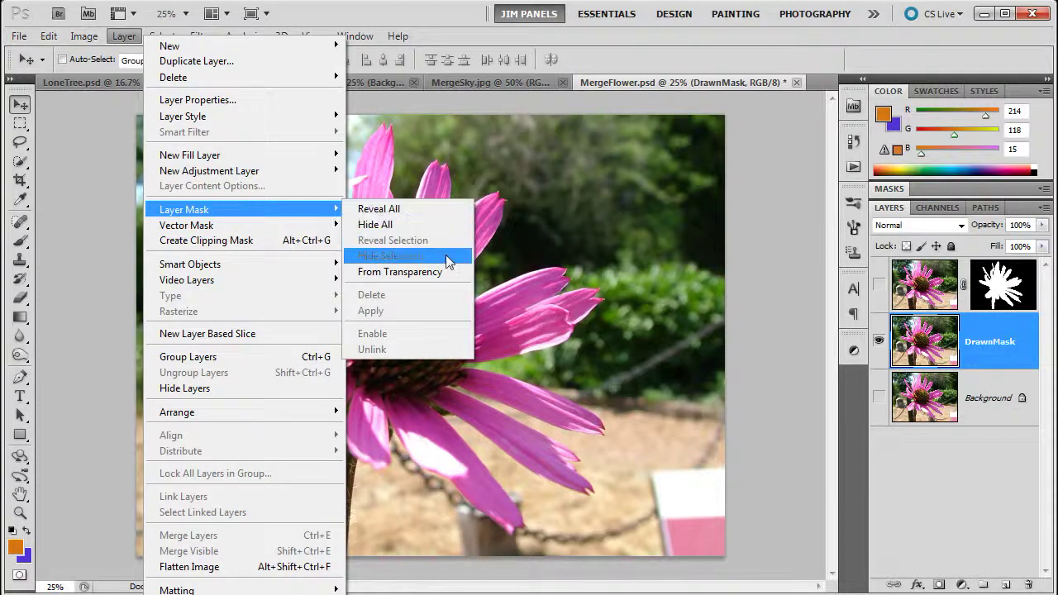
pyautogui.click(750, 40)
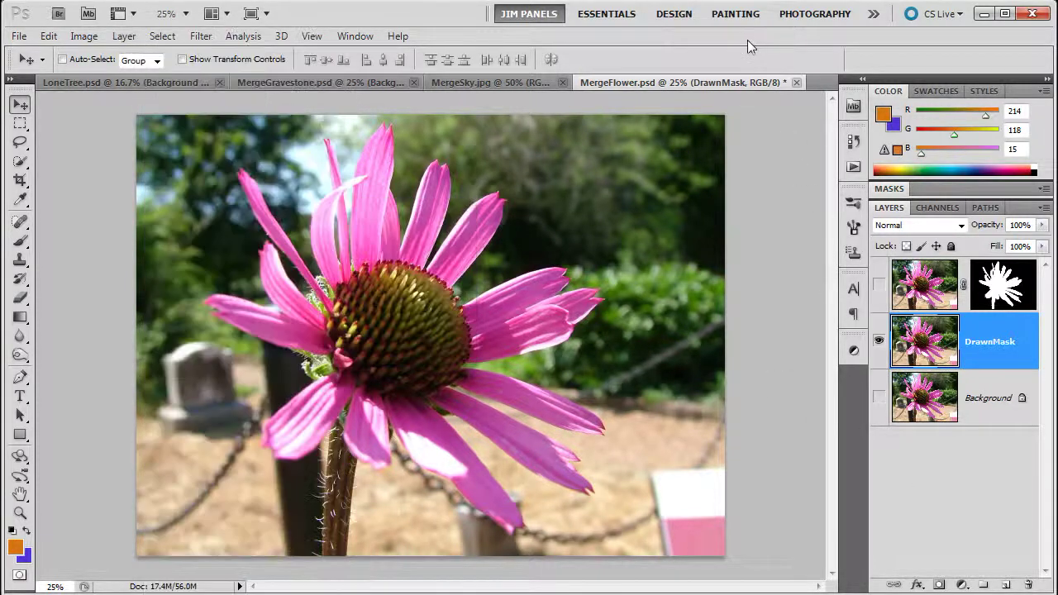
pyautogui.keyDown('alt'); pyautogui.click(938, 585); pyautogui.keyUp('alt')
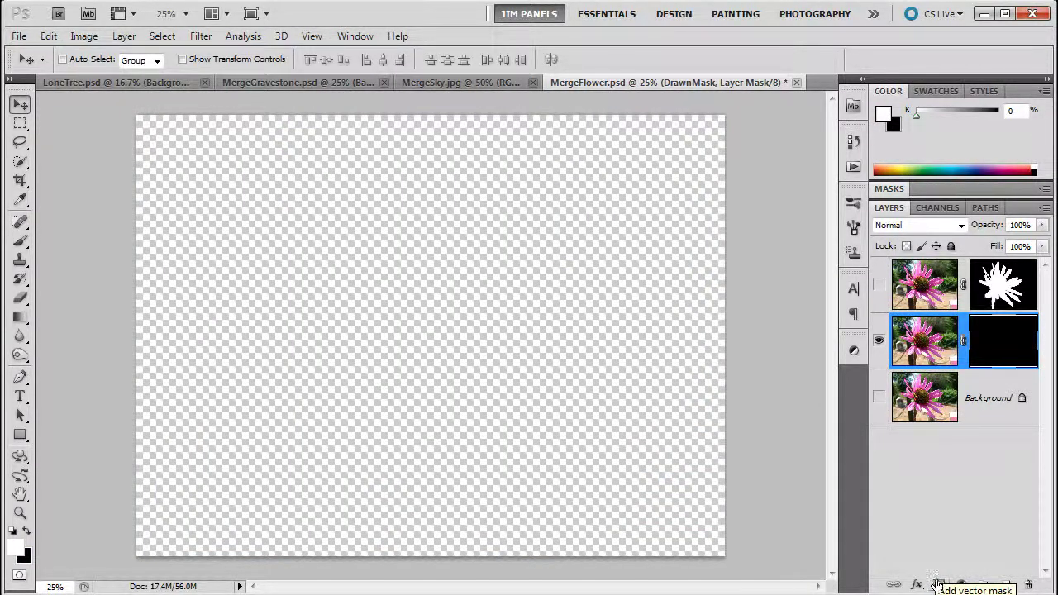
pyautogui.hotkey('ctrl', 'z')
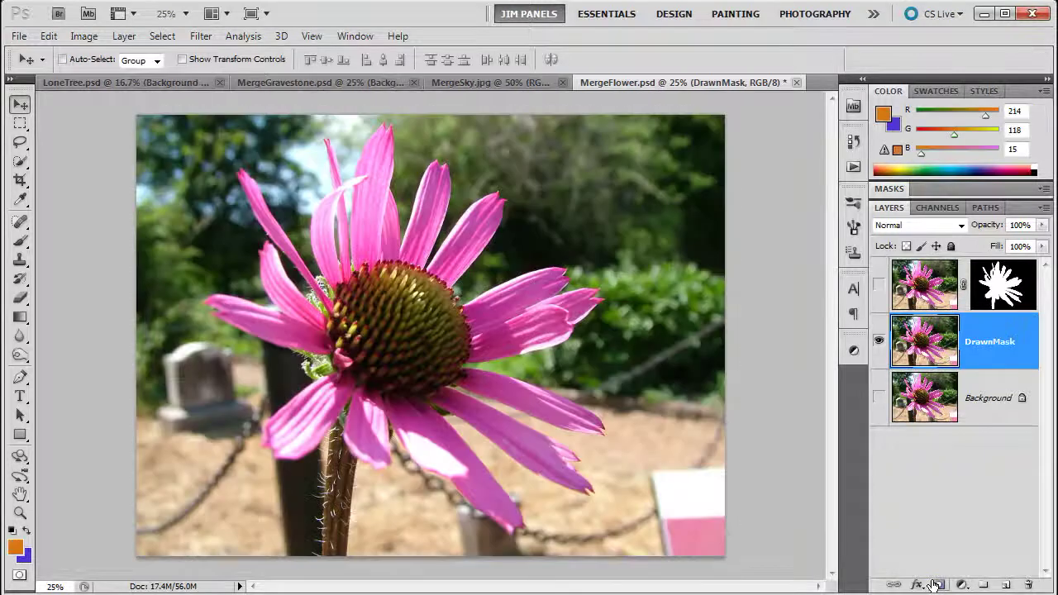
pyautogui.click(939, 585)
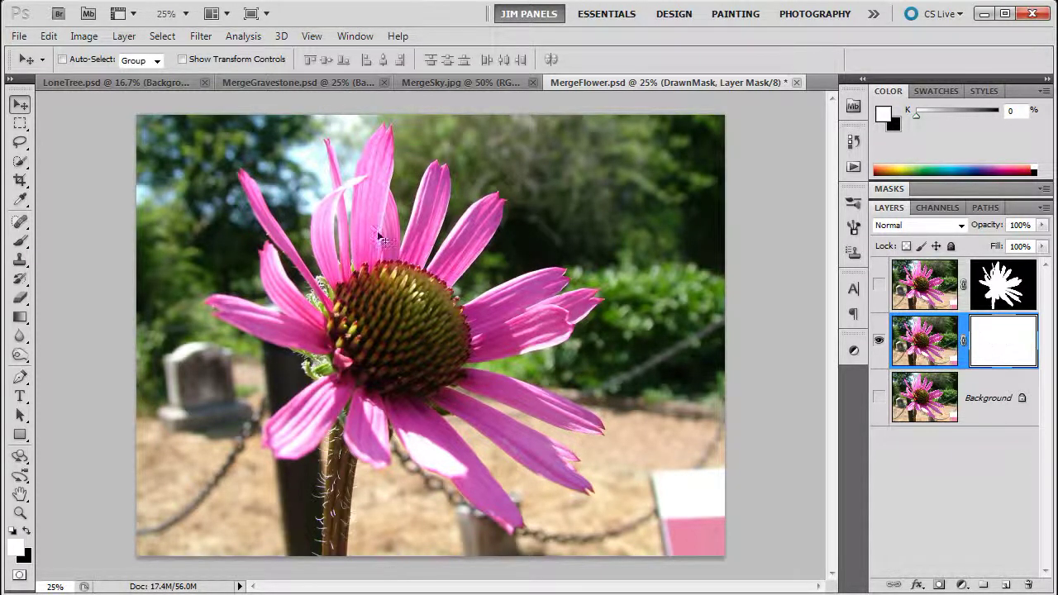
pyautogui.click(20, 239)
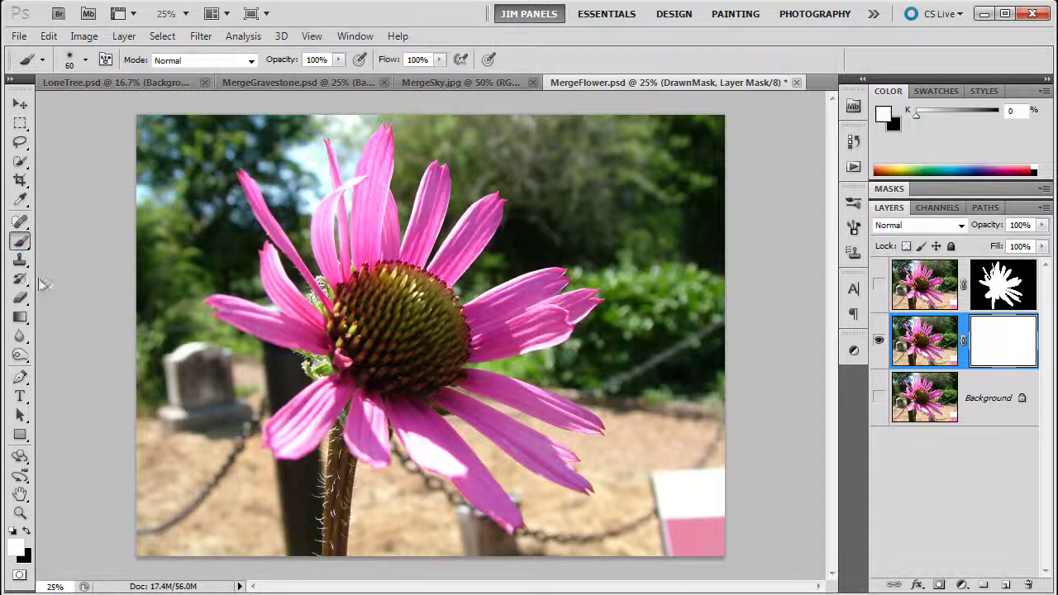
pyautogui.click(14, 529)
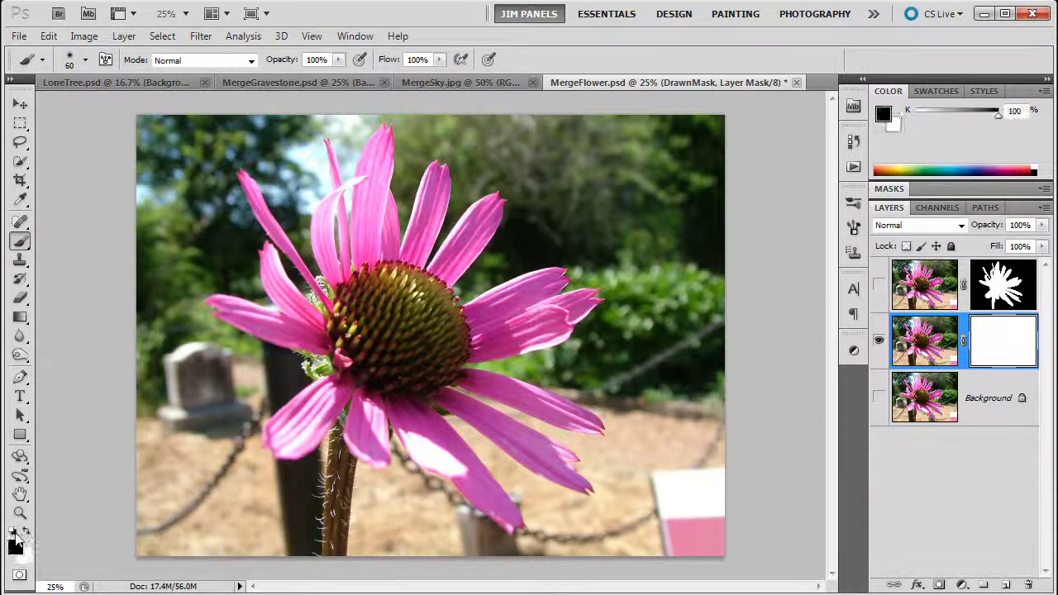
pyautogui.moveTo(577, 179)
pyautogui.mouseDown()
pyautogui.moveTo(466, 282)
pyautogui.moveTo(500, 239)
pyautogui.moveTo(505, 211)
pyautogui.moveTo(541, 203)
pyautogui.moveTo(496, 244)
pyautogui.moveTo(533, 213)
pyautogui.moveTo(529, 203)
pyautogui.mouseUp()
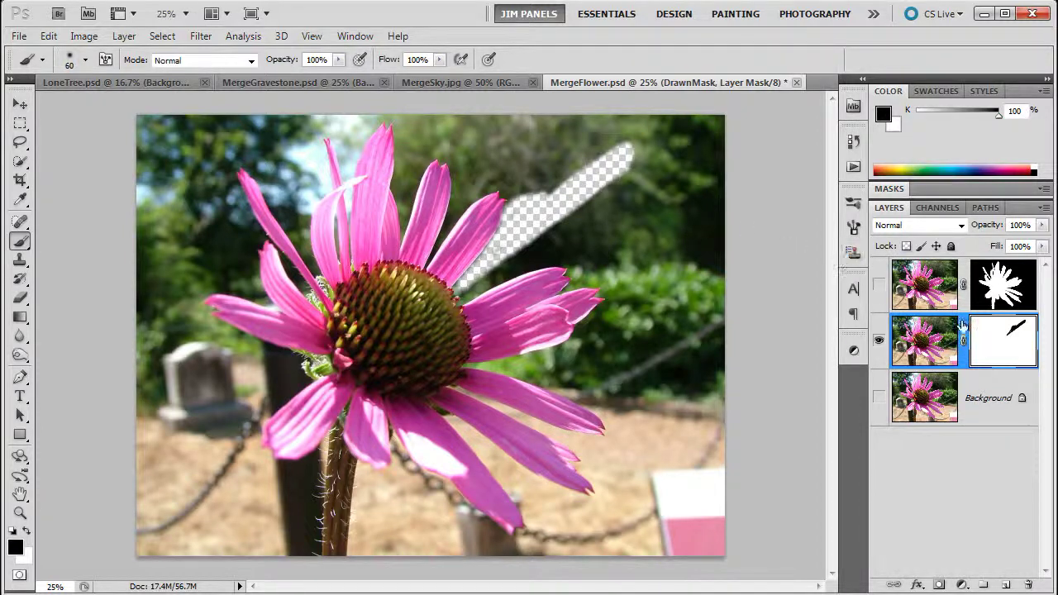
pyautogui.rightClick(1005, 337)
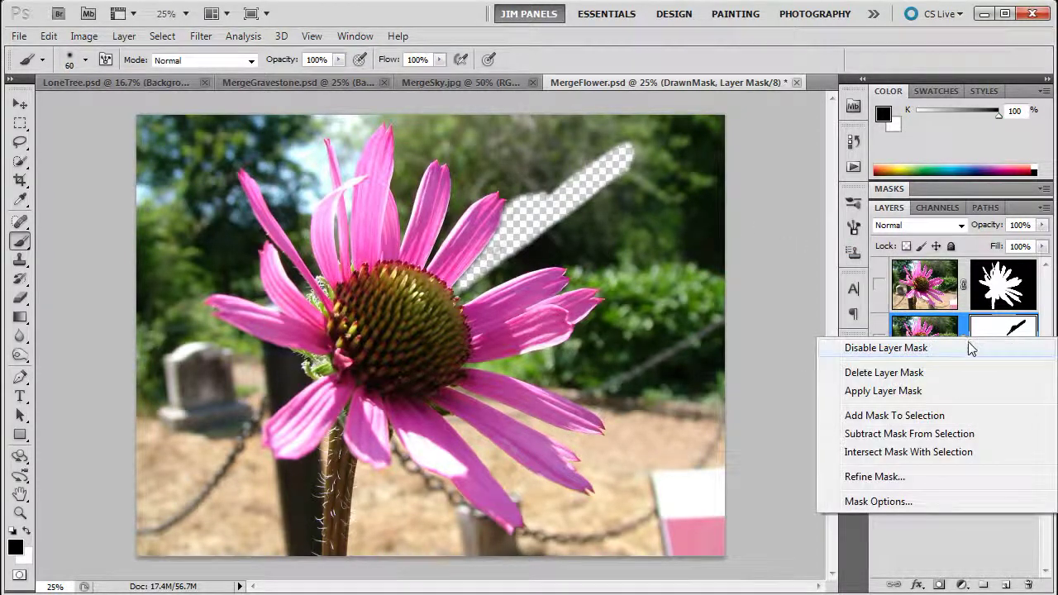
pyautogui.click(905, 374)
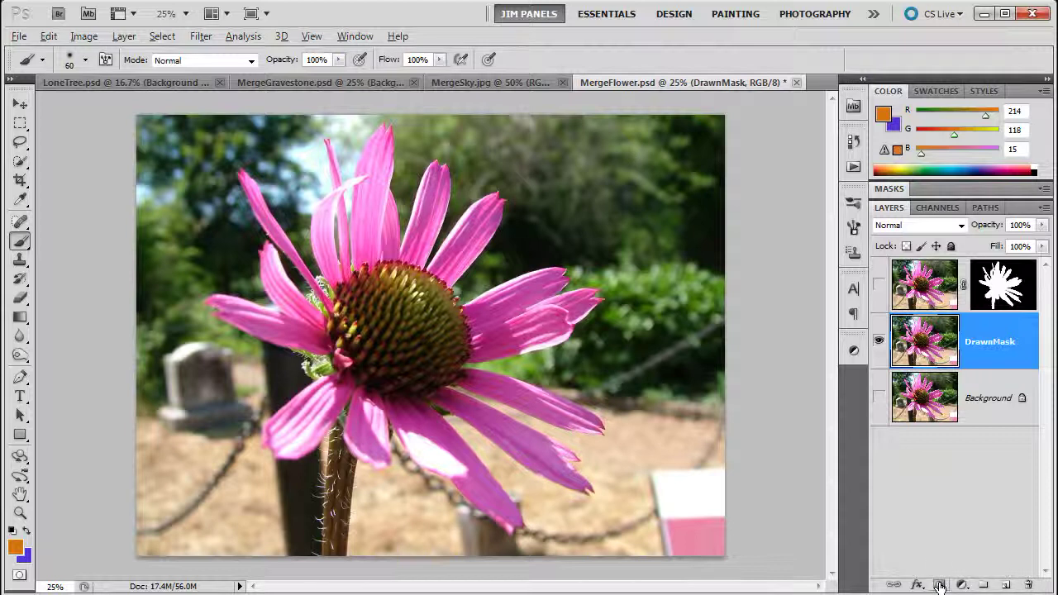
# Step: Add a hide-all black mask to DrawnMask and paint white to reveal the flower centre
pyautogui.keyDown('alt'); pyautogui.click(940, 586); pyautogui.keyUp('alt')
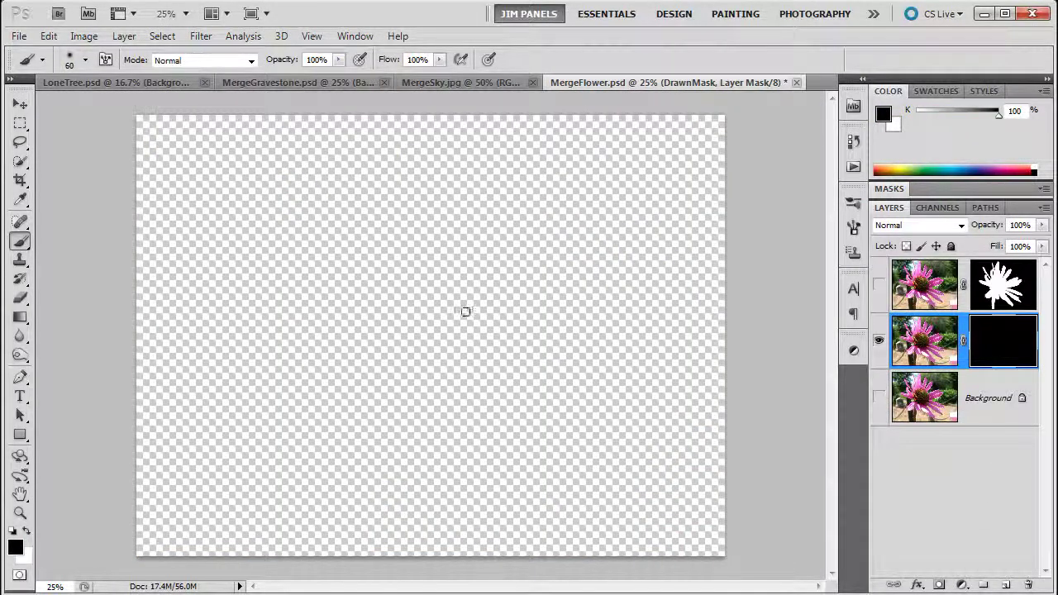
pyautogui.click(27, 530)
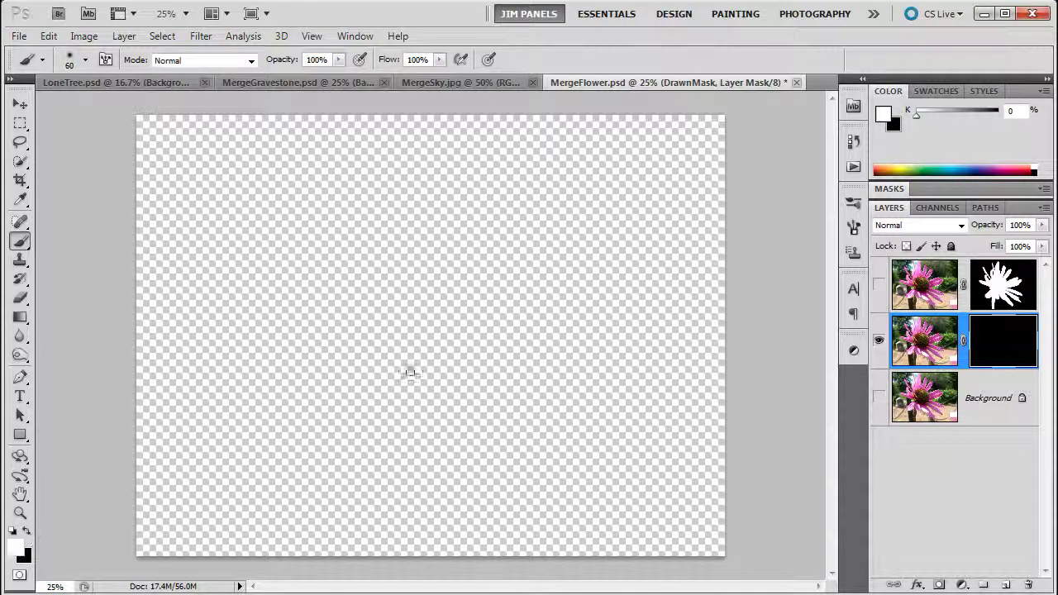
pyautogui.moveTo(404, 324)
pyautogui.mouseDown()
pyautogui.moveTo(395, 313)
pyautogui.moveTo(382, 329)
pyautogui.moveTo(433, 197)
pyautogui.moveTo(421, 162)
pyautogui.moveTo(382, 294)
pyautogui.moveTo(376, 187)
pyautogui.mouseUp()
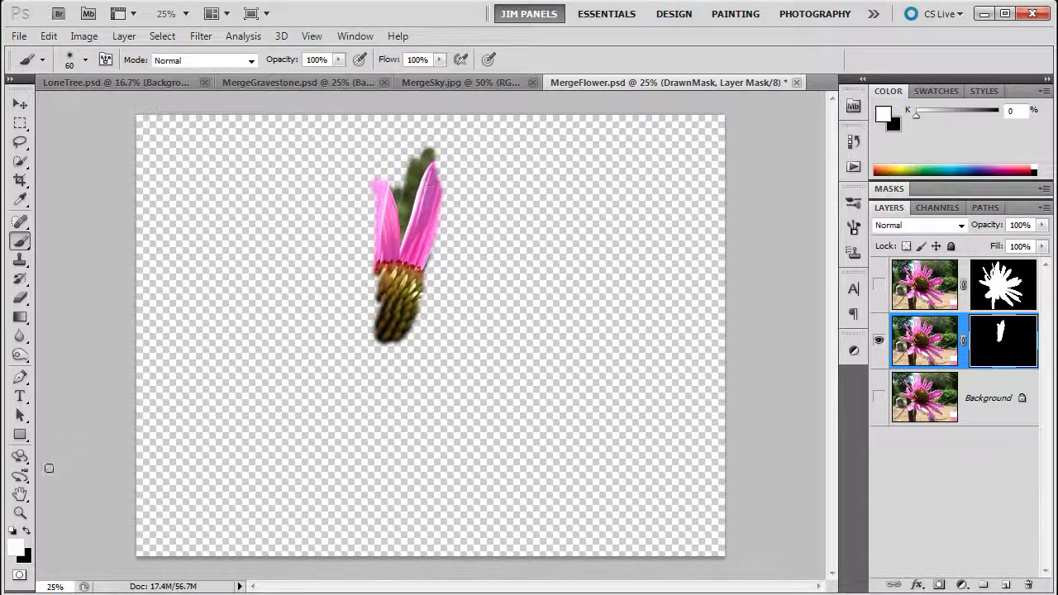
# Step: Paint black over the dark-green stem area, then white to reveal more of the left petal
pyautogui.click(27, 532)
pyautogui.moveTo(434, 152)
pyautogui.mouseDown()
pyautogui.moveTo(414, 167)
pyautogui.moveTo(405, 224)
pyautogui.moveTo(426, 142)
pyautogui.moveTo(413, 186)
pyautogui.mouseUp()
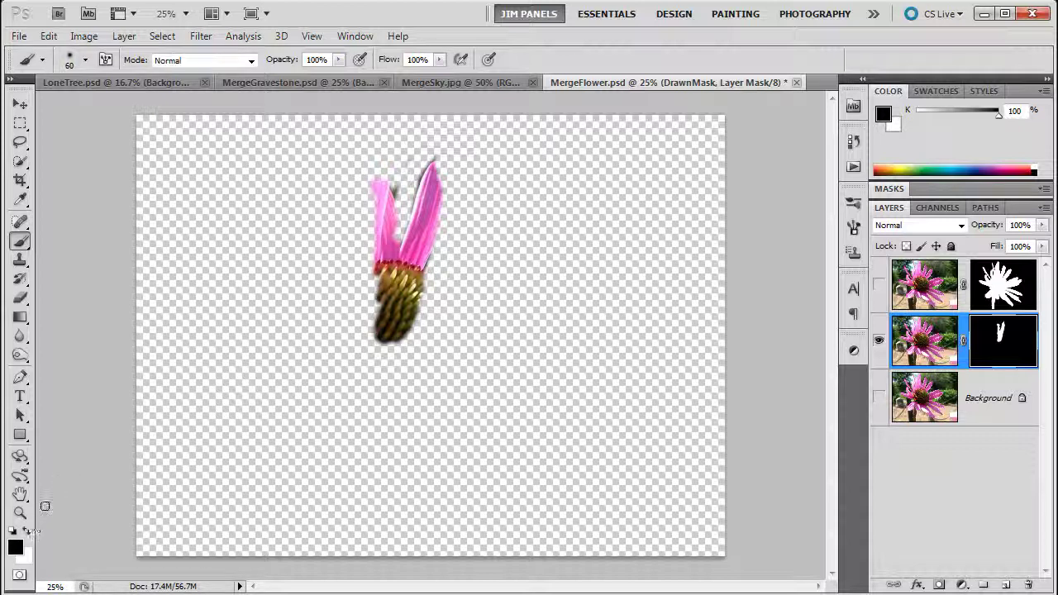
pyautogui.click(31, 532)
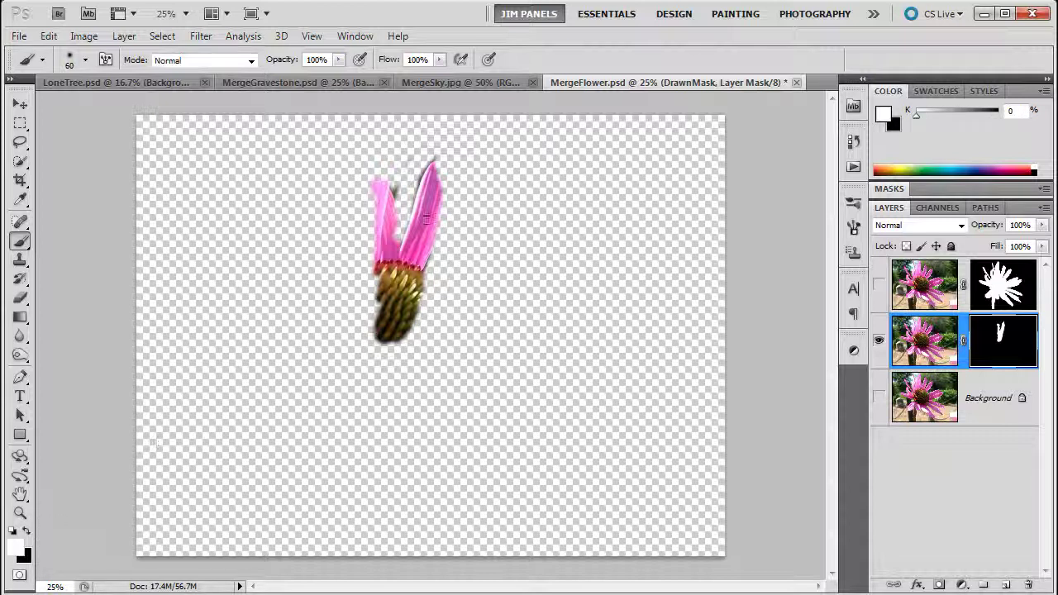
pyautogui.press('x')
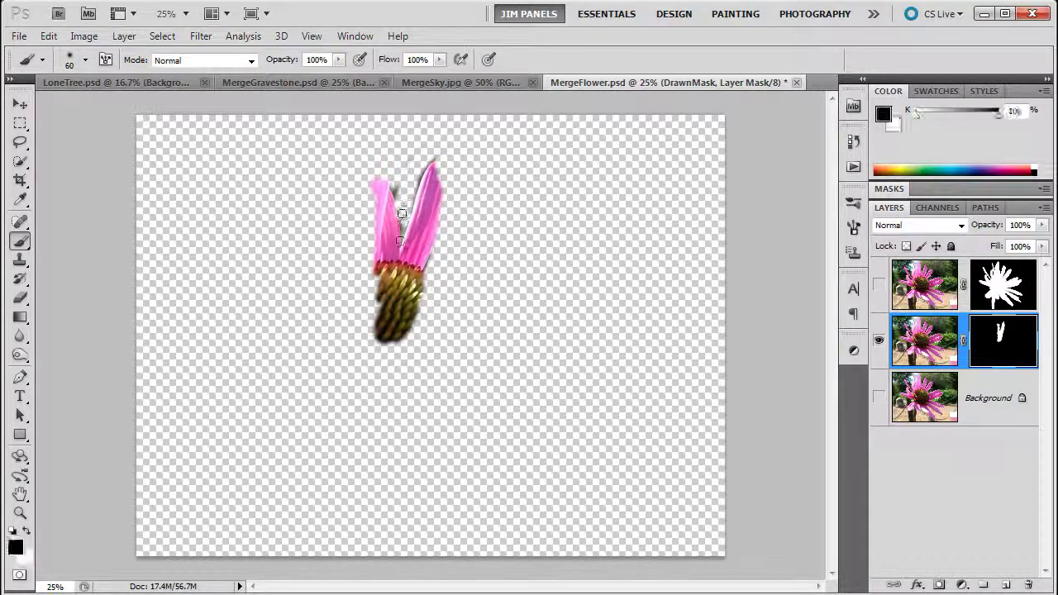
pyautogui.press('x')
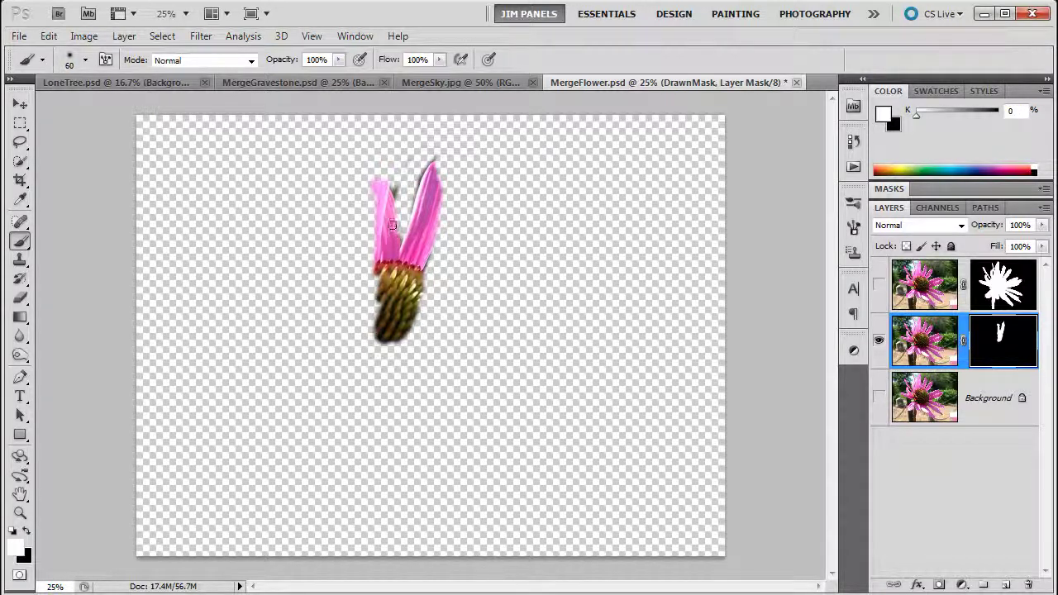
pyautogui.moveTo(405, 213)
pyautogui.mouseDown()
pyautogui.moveTo(372, 188)
pyautogui.moveTo(366, 172)
pyautogui.moveTo(381, 144)
pyautogui.mouseUp()
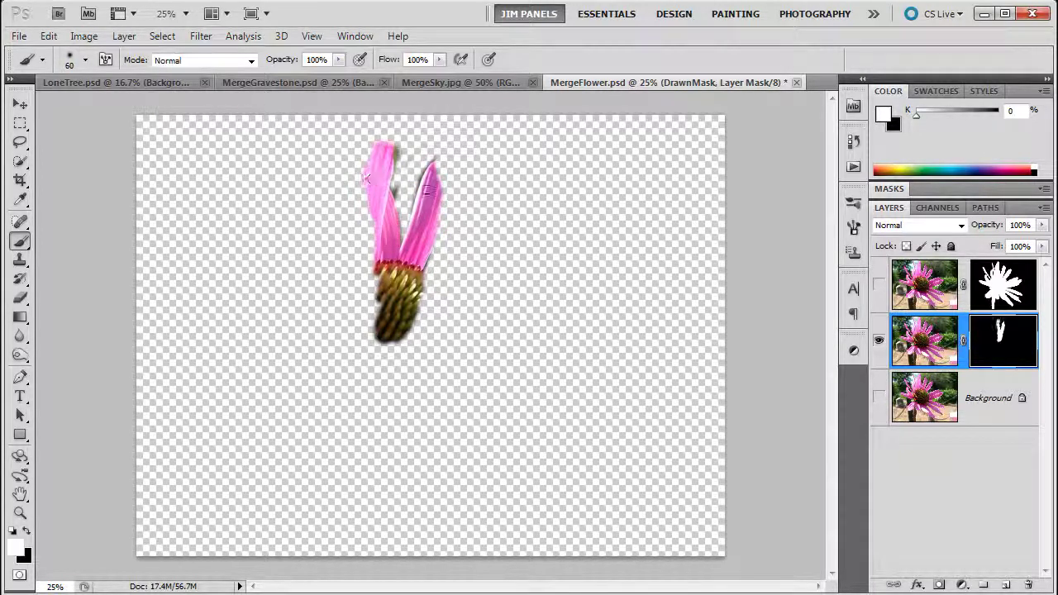
# Step: Hide DrawnMask, show the Background layer and make Background the active layer
pyautogui.click(879, 342)
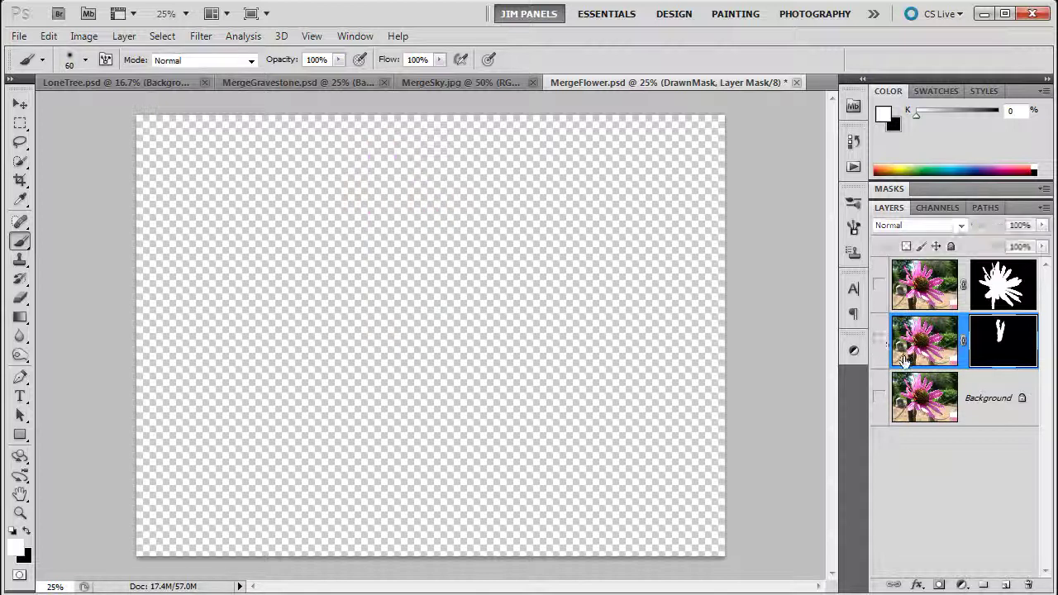
pyautogui.click(878, 396)
pyautogui.click(977, 402)
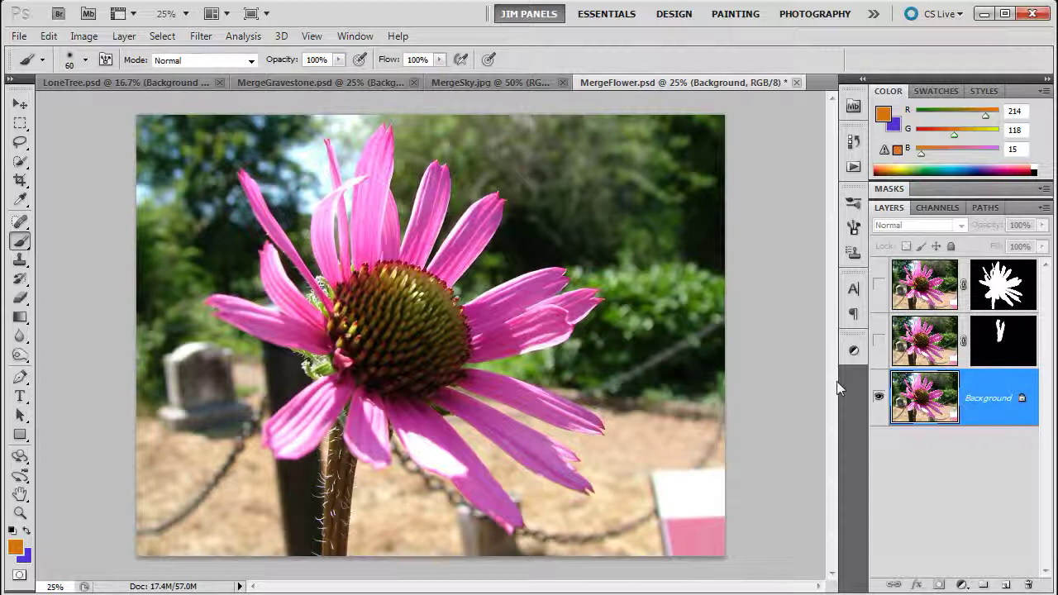
# Step: With the Quick Selection Tool, select the flower centre and the lower-right petals
pyautogui.click(20, 161)
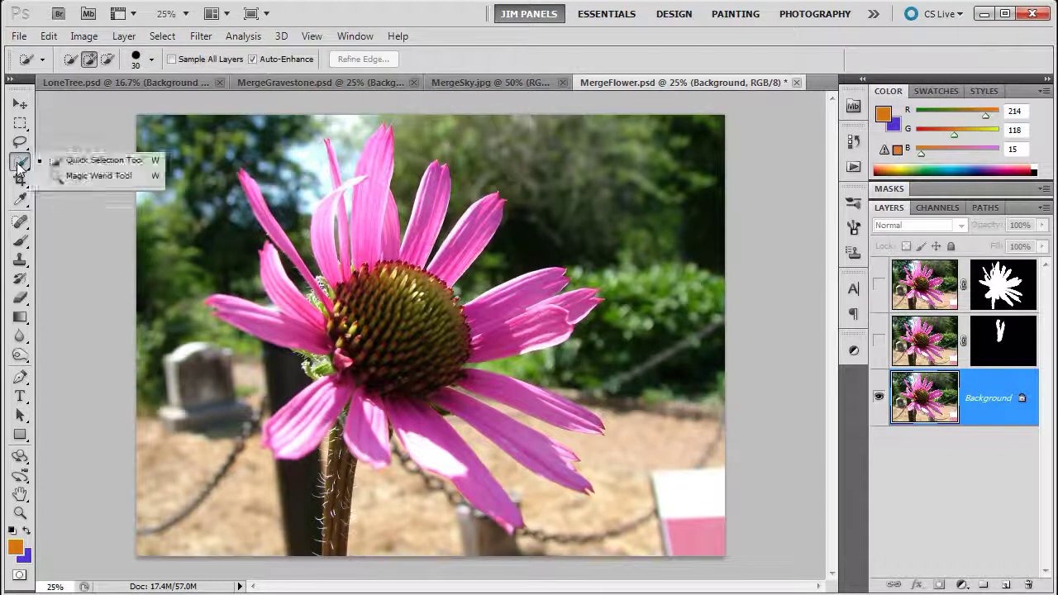
pyautogui.click(68, 164)
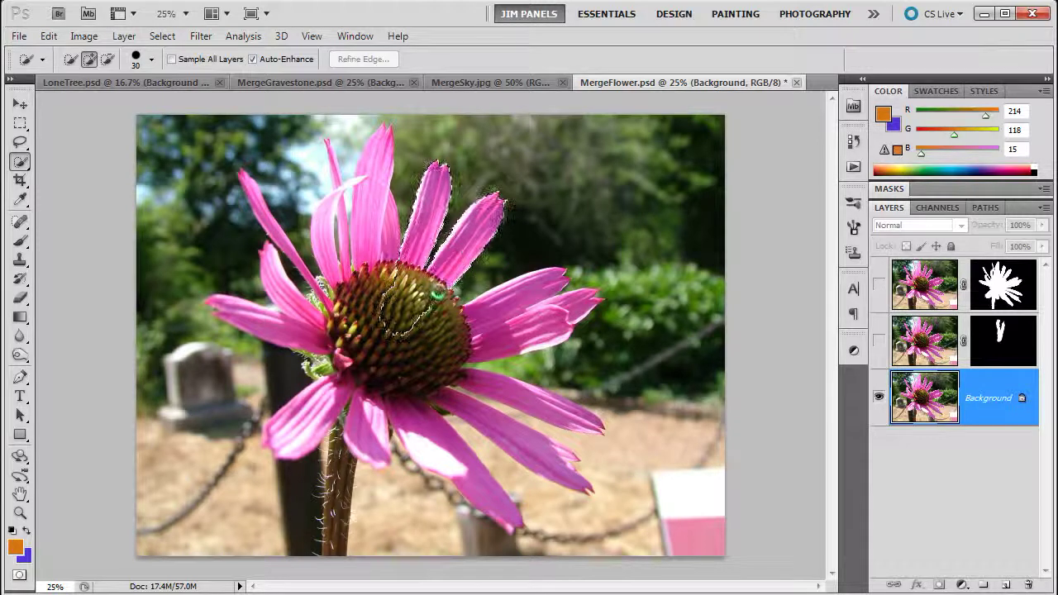
pyautogui.moveTo(438, 292); pyautogui.dragTo(435, 312)
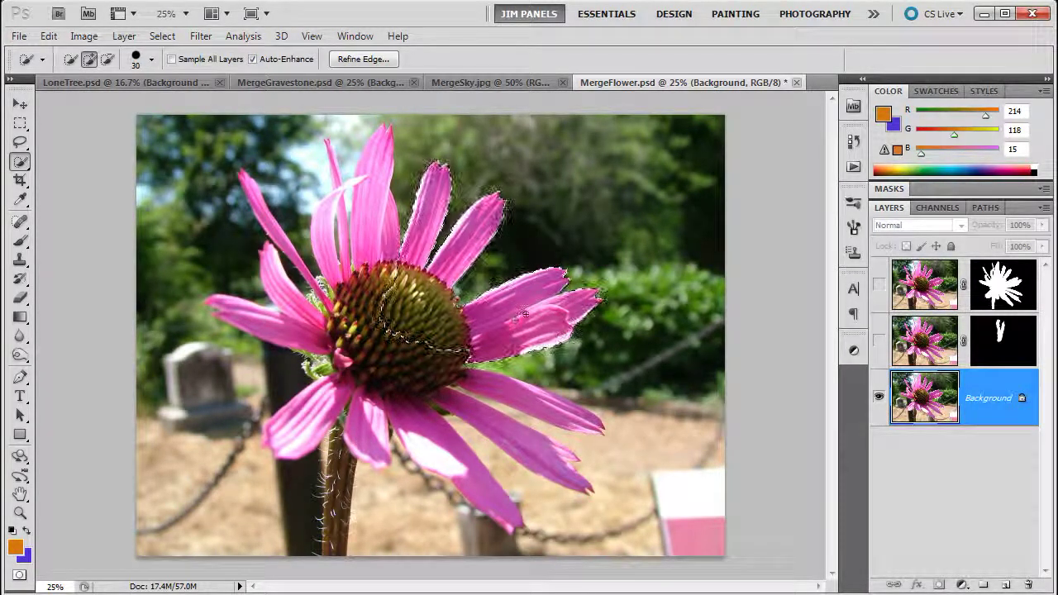
pyautogui.moveTo(451, 376); pyautogui.dragTo(563, 415)
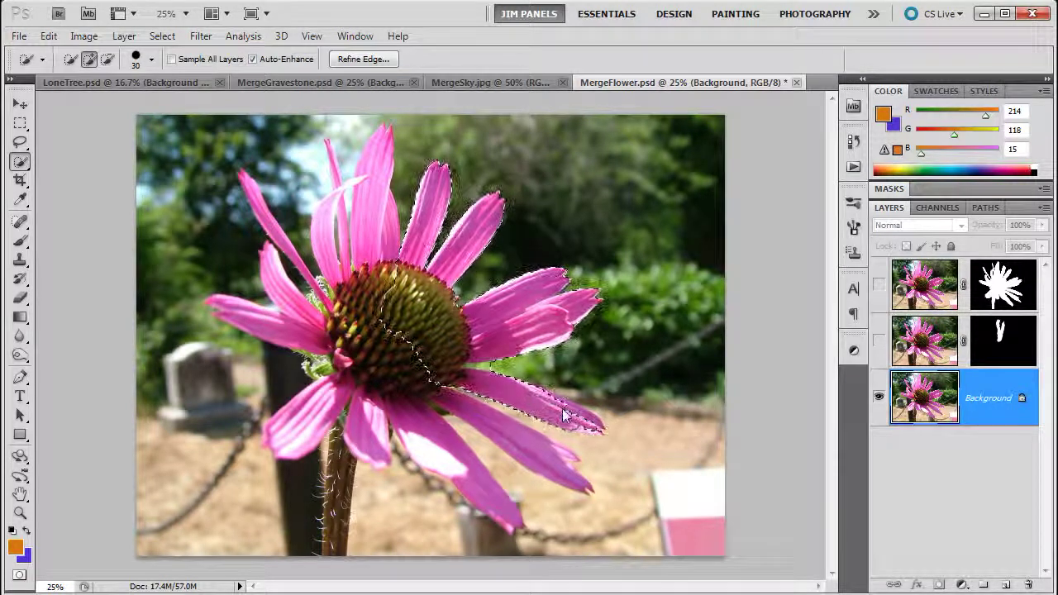
pyautogui.click(438, 399)
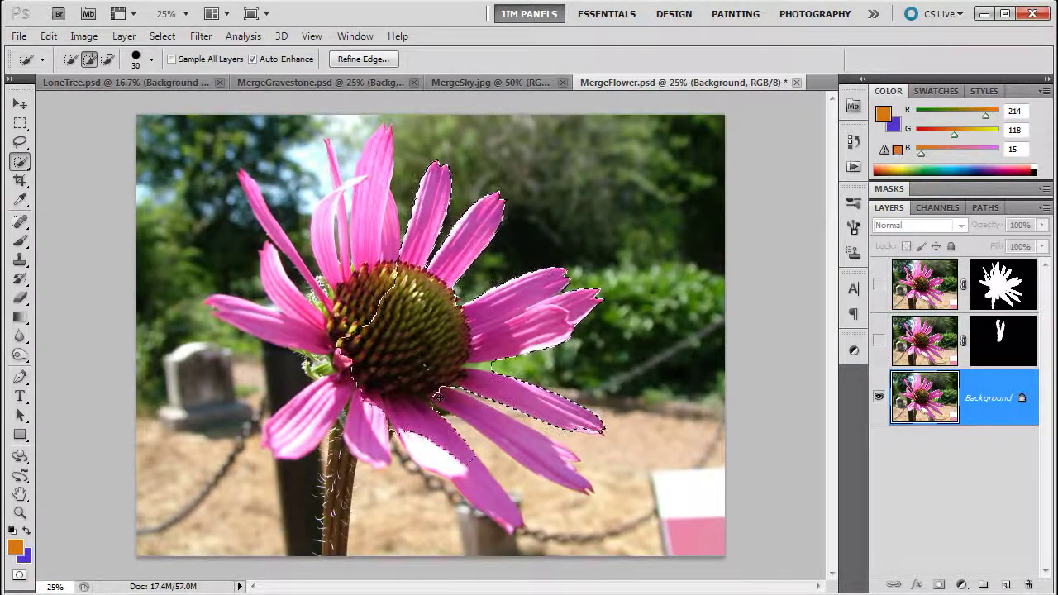
pyautogui.moveTo(438, 399); pyautogui.dragTo(495, 428)
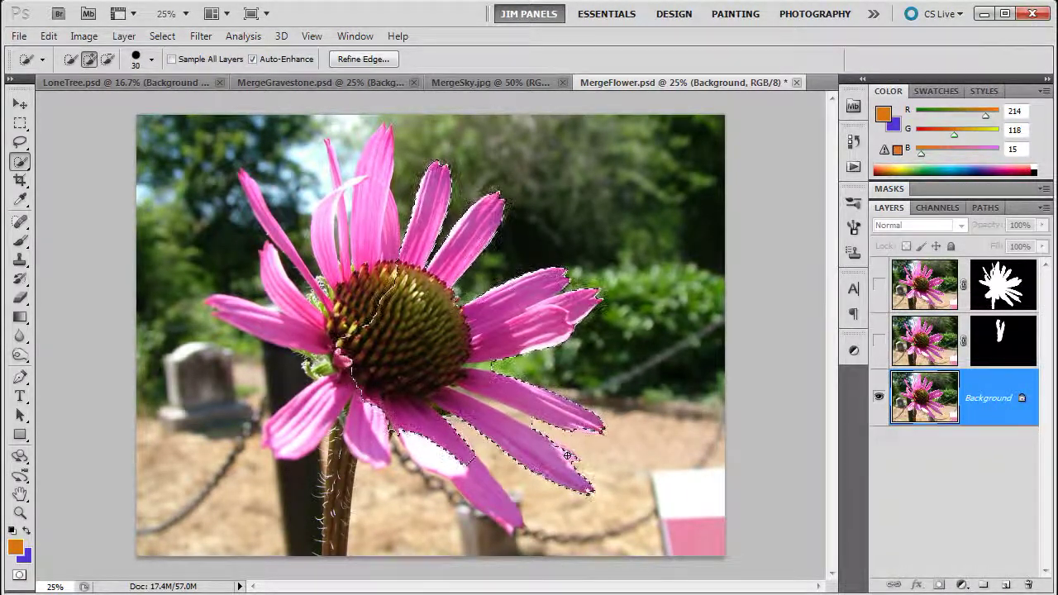
# Step: Extend the selection across the centre, lower petals, stem and upper-left petals
pyautogui.click(525, 435)
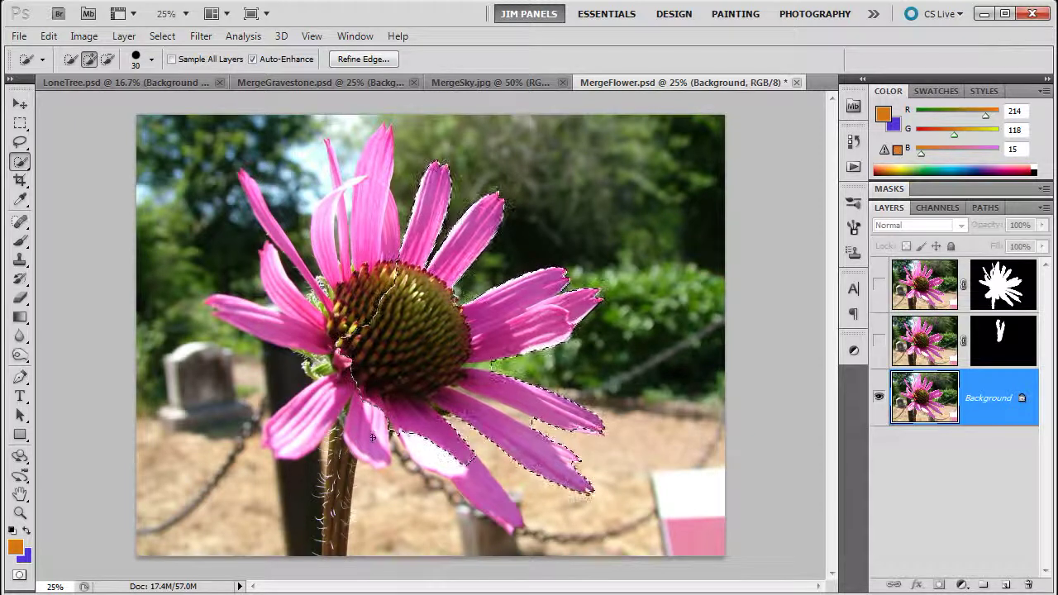
pyautogui.moveTo(373, 437)
pyautogui.mouseDown()
pyautogui.moveTo(429, 435)
pyautogui.moveTo(426, 456)
pyautogui.moveTo(459, 467)
pyautogui.mouseUp()
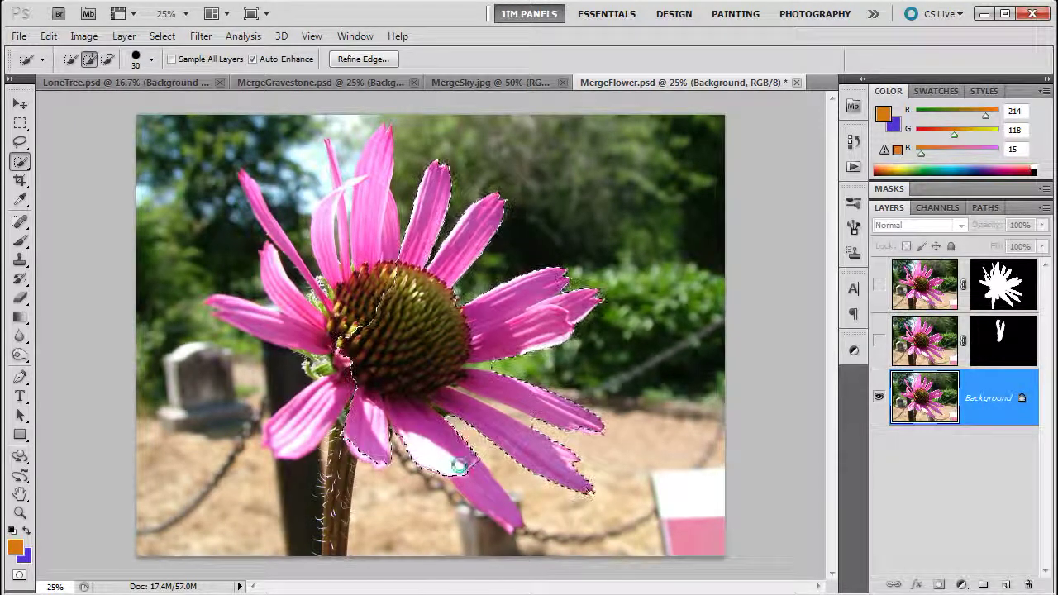
pyautogui.moveTo(495, 512); pyautogui.dragTo(481, 490)
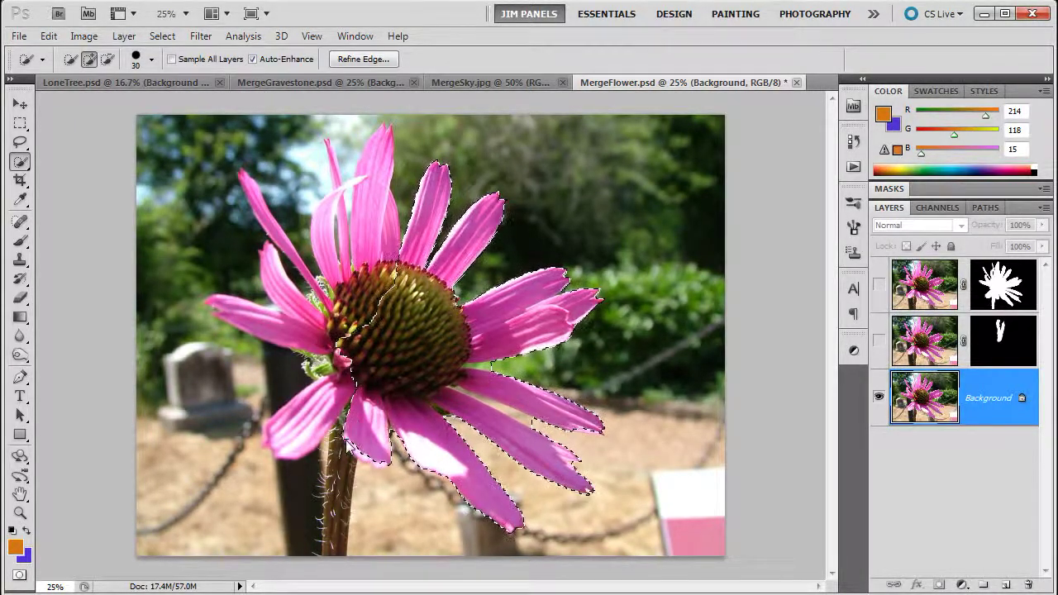
pyautogui.moveTo(349, 428)
pyautogui.mouseDown()
pyautogui.moveTo(318, 537)
pyautogui.moveTo(308, 488)
pyautogui.moveTo(326, 401)
pyautogui.mouseUp()
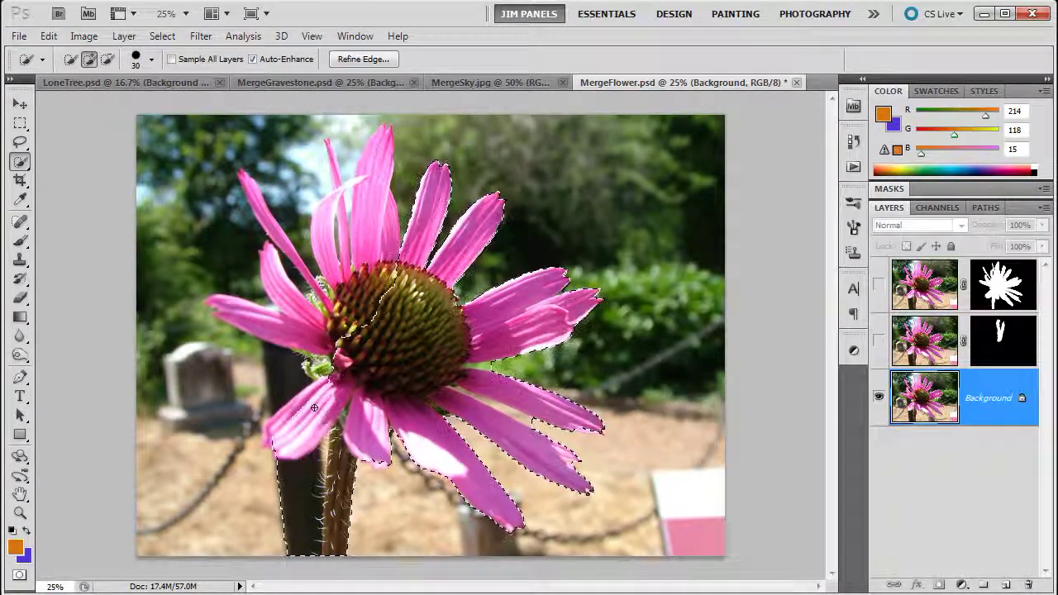
pyautogui.moveTo(334, 363)
pyautogui.mouseDown()
pyautogui.moveTo(327, 285)
pyautogui.moveTo(304, 299)
pyautogui.moveTo(323, 304)
pyautogui.moveTo(306, 281)
pyautogui.moveTo(335, 248)
pyautogui.moveTo(367, 157)
pyautogui.moveTo(358, 273)
pyautogui.moveTo(329, 141)
pyautogui.moveTo(351, 247)
pyautogui.moveTo(308, 216)
pyautogui.moveTo(320, 208)
pyautogui.mouseUp()
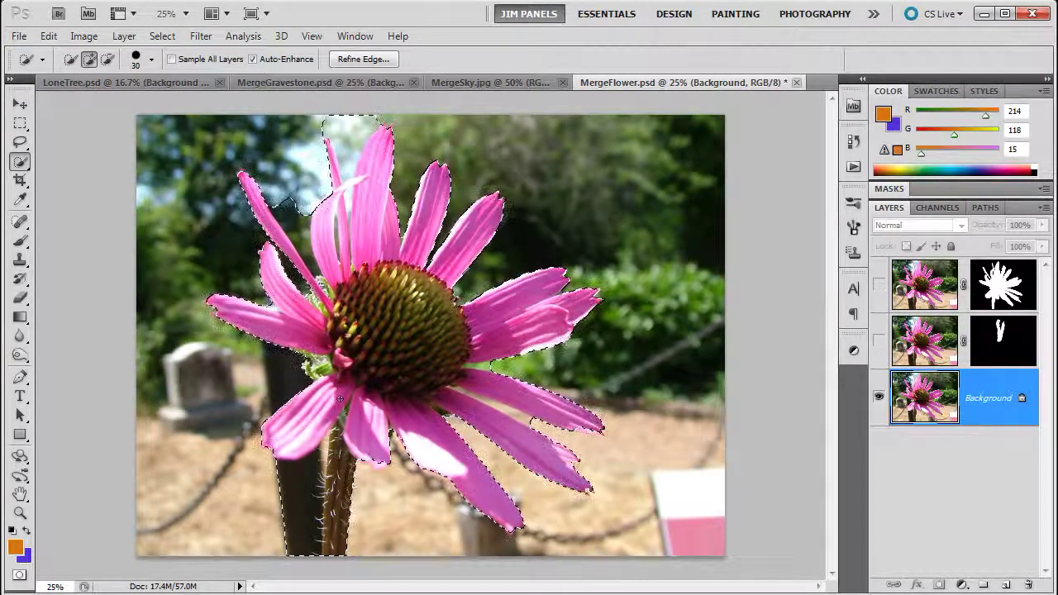
# Step: Subtract the dark post beside the stem and the sky patch between the upper petals from the selection
pyautogui.press('alt')
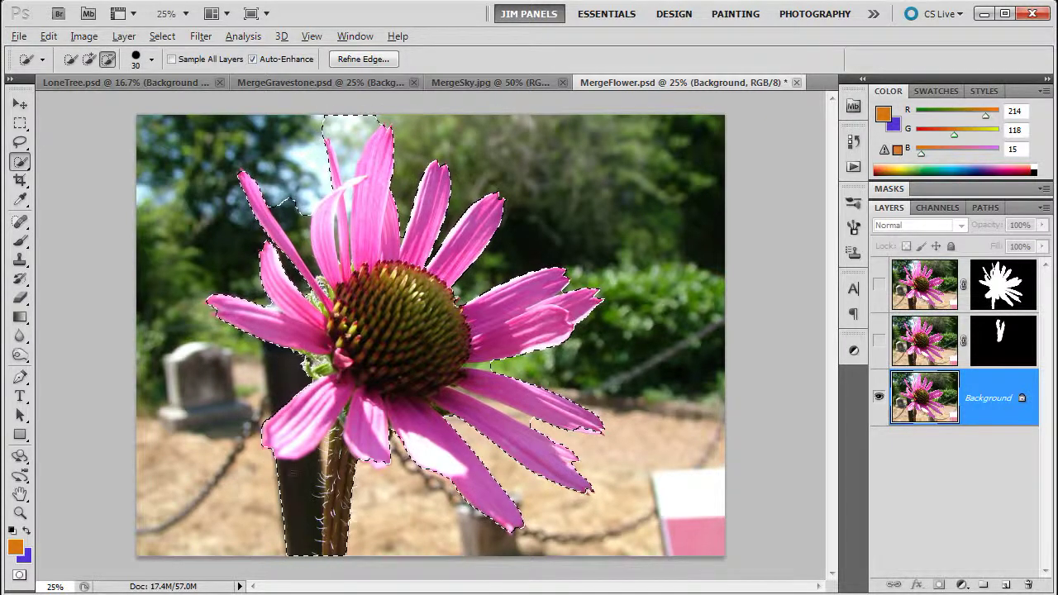
pyautogui.moveTo(295, 489); pyautogui.dragTo(296, 525)
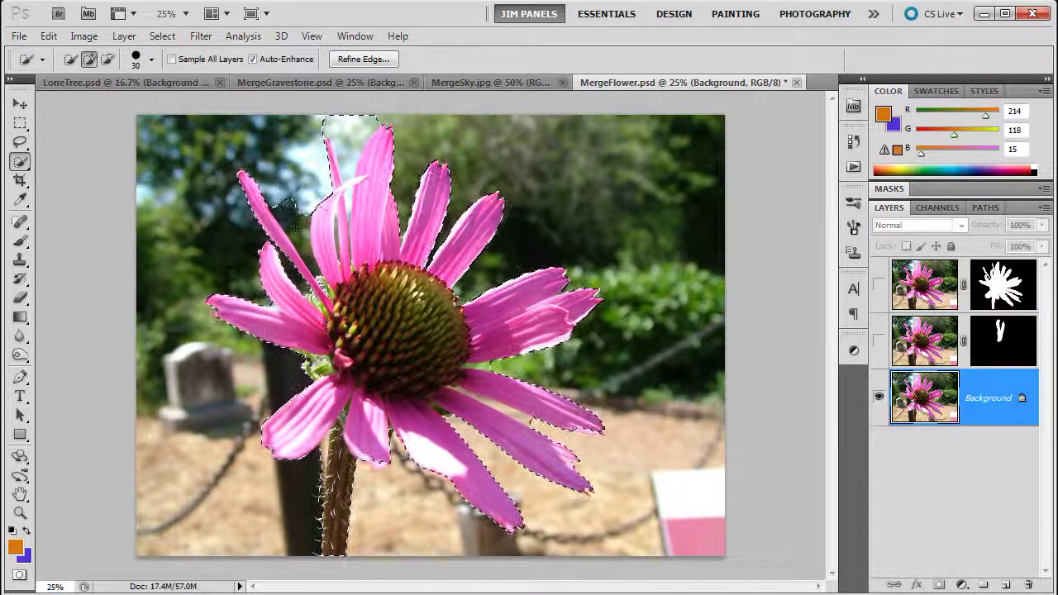
pyautogui.press('alt')
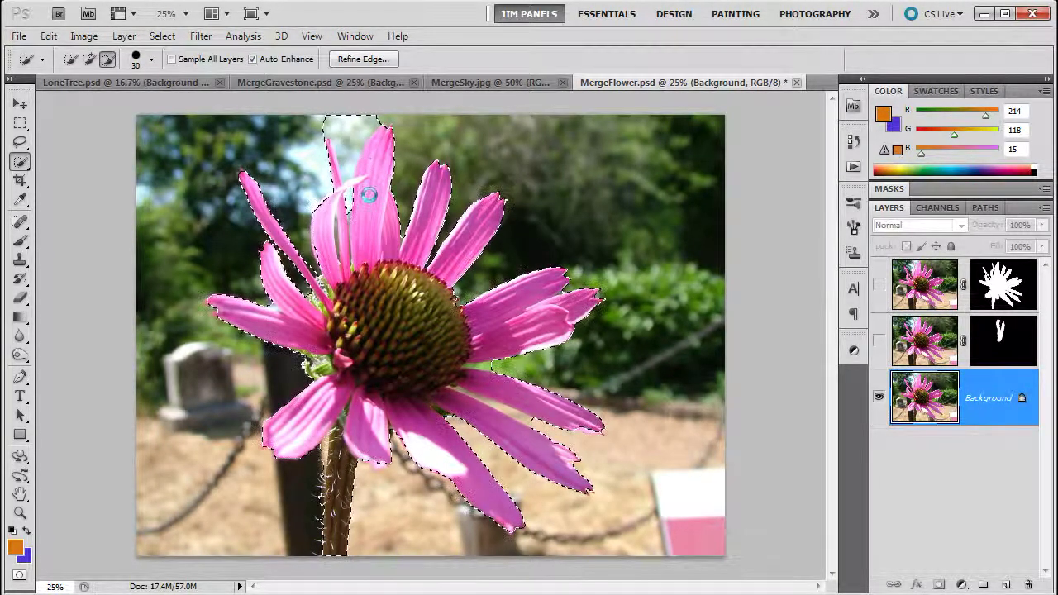
pyautogui.click(347, 143)
pyautogui.click(346, 143)
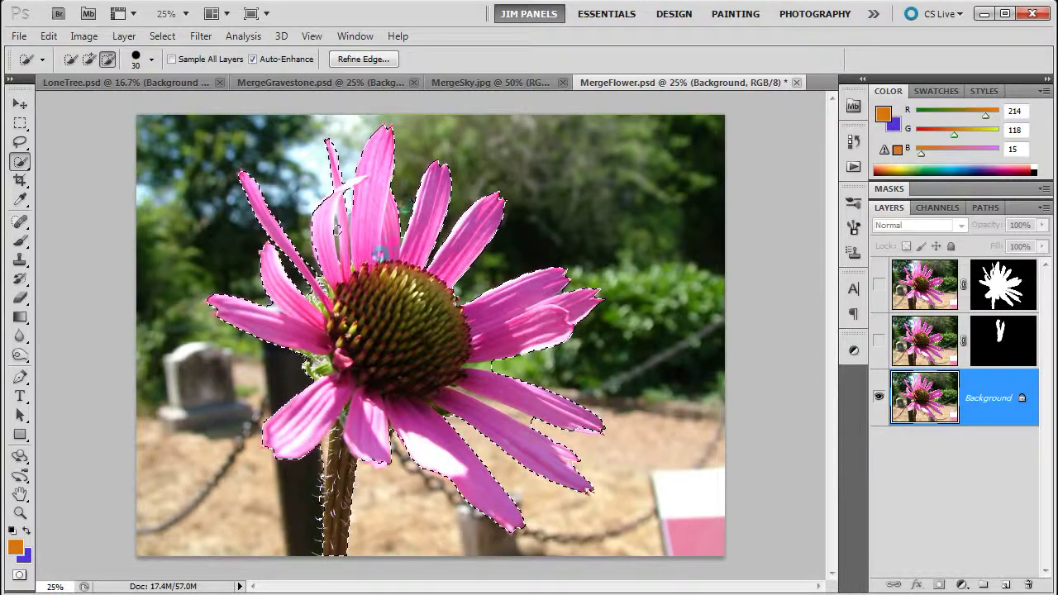
pyautogui.press('alt')
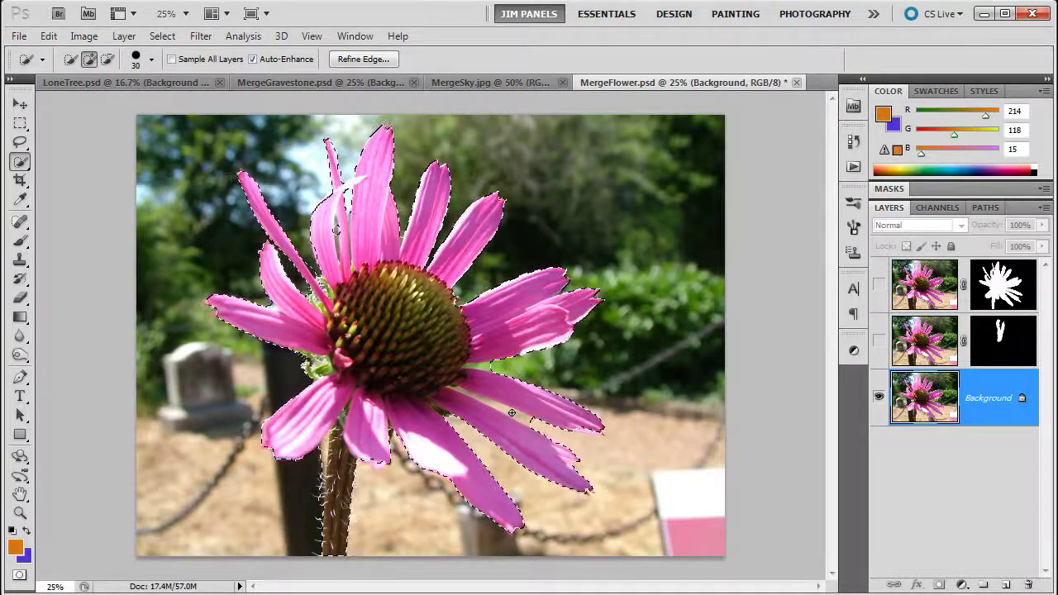
# Step: In Refine Edge, preview in overlay mode and turn on Smart Radius at 1.0 px
pyautogui.click(364, 60)
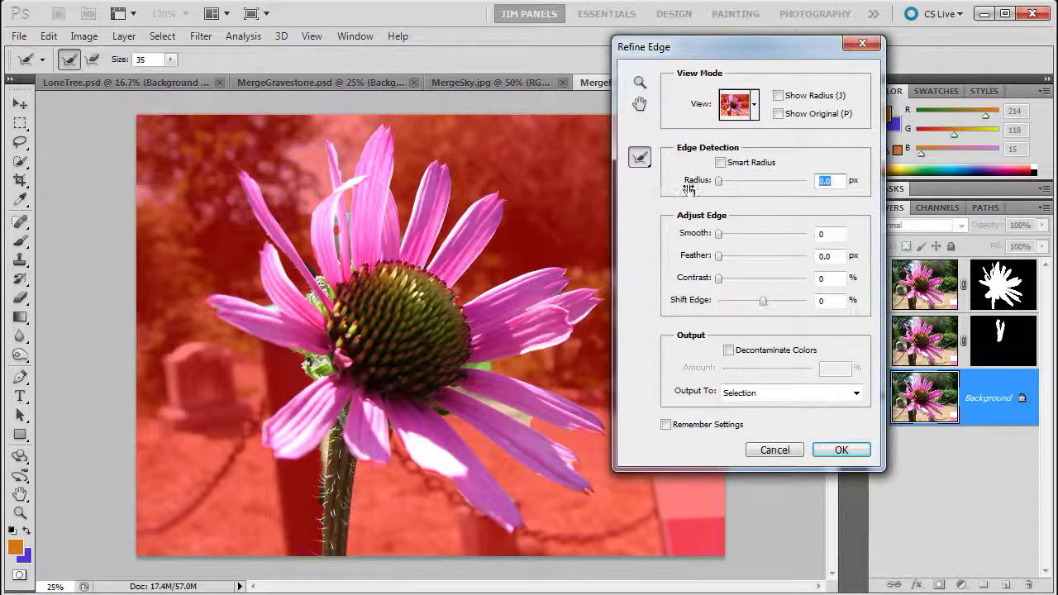
pyautogui.click(752, 106)
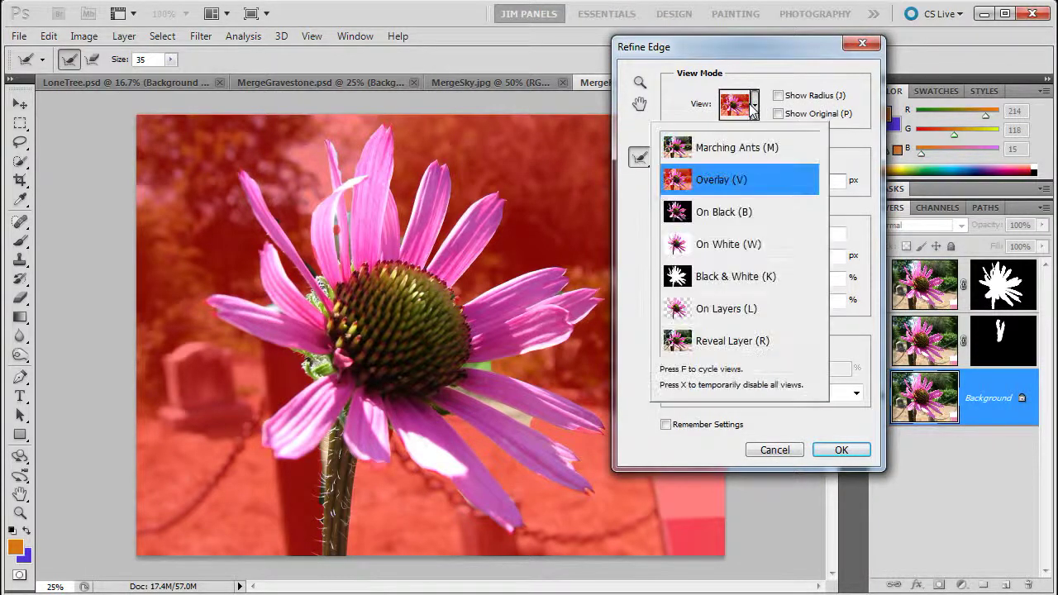
pyautogui.click(777, 76)
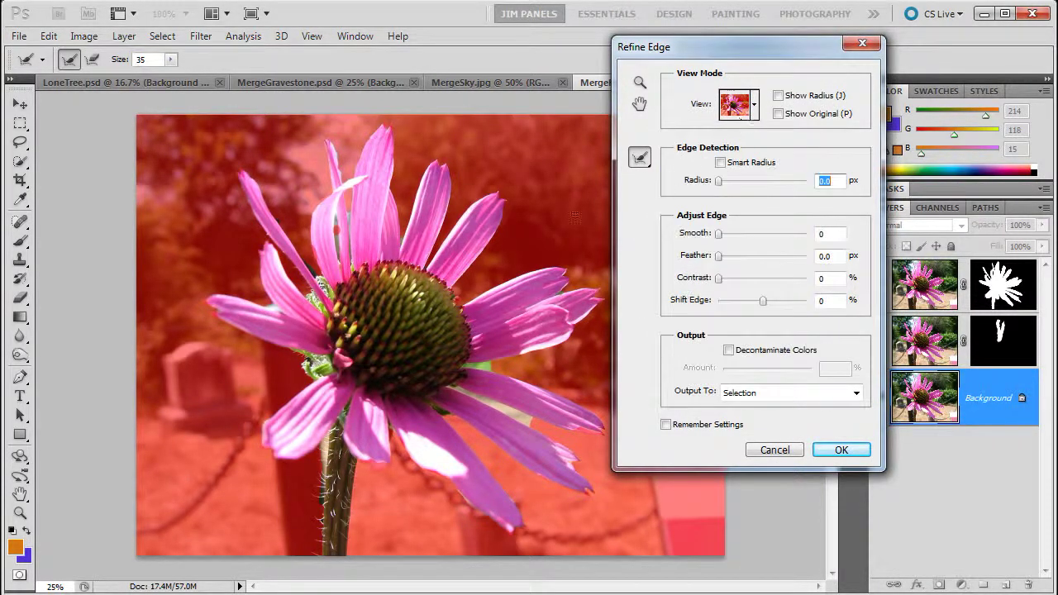
pyautogui.click(721, 162)
pyautogui.moveTo(719, 182); pyautogui.dragTo(723, 180)
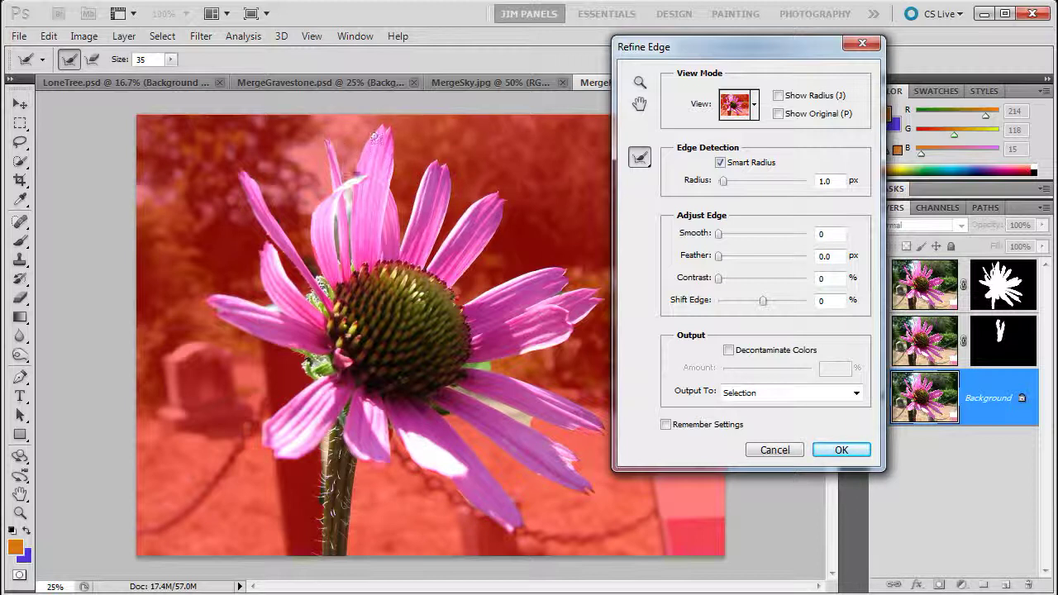
# Step: Brush the refine radius over the upper petal tips and both stem edges to remove green fringe
pyautogui.moveTo(387, 124)
pyautogui.mouseDown()
pyautogui.moveTo(393, 138)
pyautogui.moveTo(390, 125)
pyautogui.mouseUp()
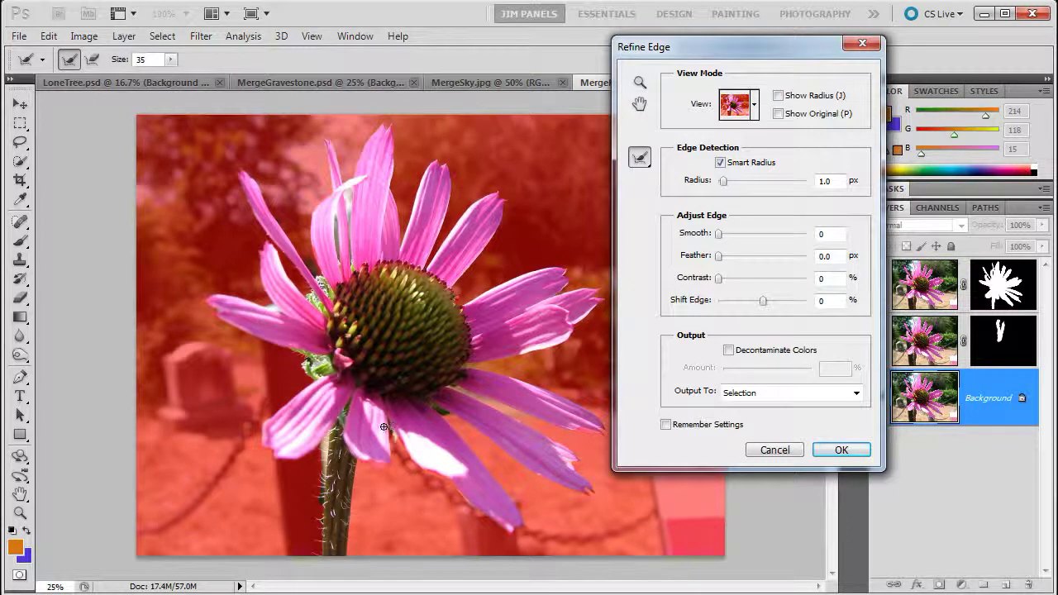
pyautogui.moveTo(321, 546); pyautogui.dragTo(324, 444)
pyautogui.moveTo(319, 481)
pyautogui.mouseDown()
pyautogui.moveTo(345, 514)
pyautogui.moveTo(343, 536)
pyautogui.mouseUp()
pyautogui.moveTo(307, 457); pyautogui.dragTo(302, 456)
pyautogui.click(213, 300)
pyautogui.click(762, 393)
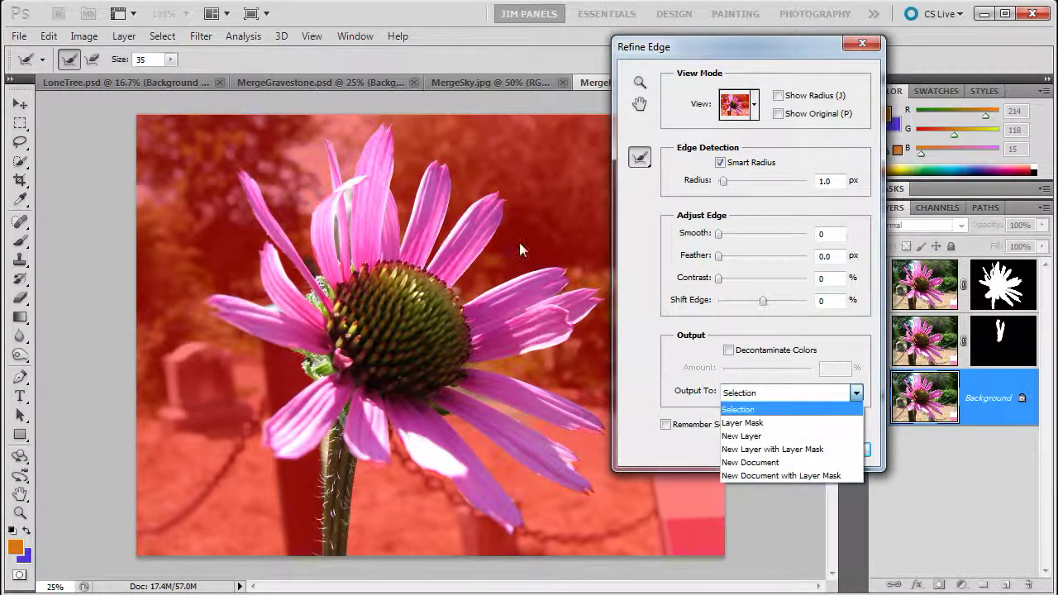
# Step: Output the refined edge to a New Layer with Layer Mask and apply it
pyautogui.click(774, 452)
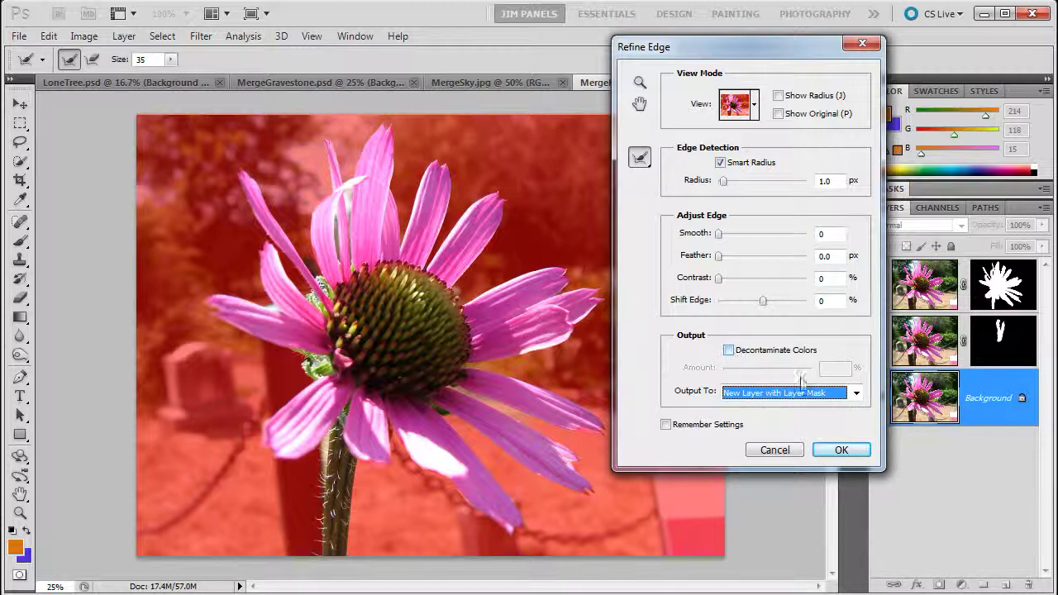
pyautogui.click(840, 451)
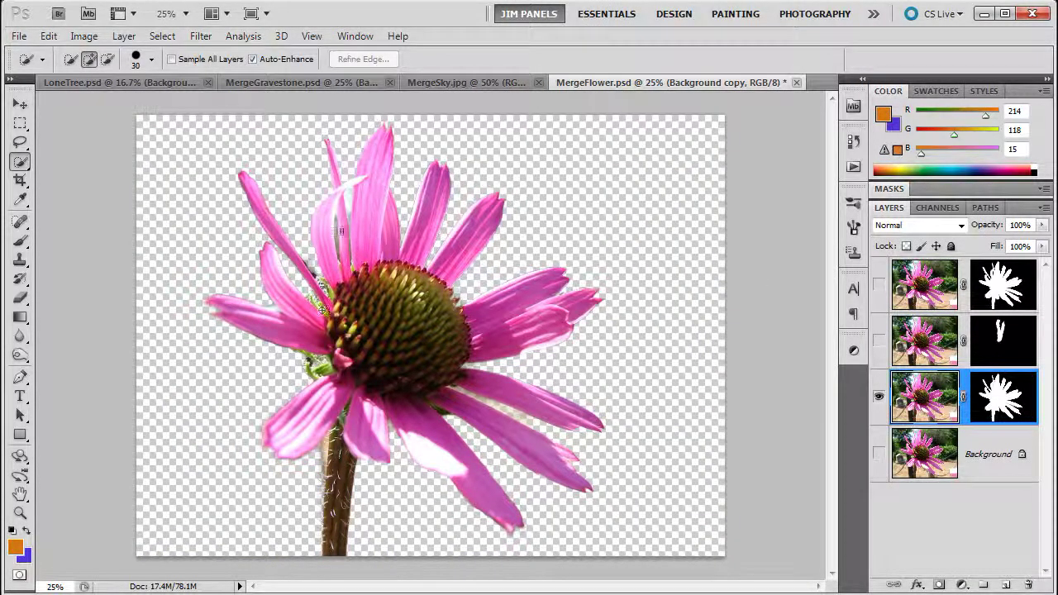
# Step: Zoom in twice on the upper petals and display the layer mask alone in black and white
pyautogui.click(21, 513)
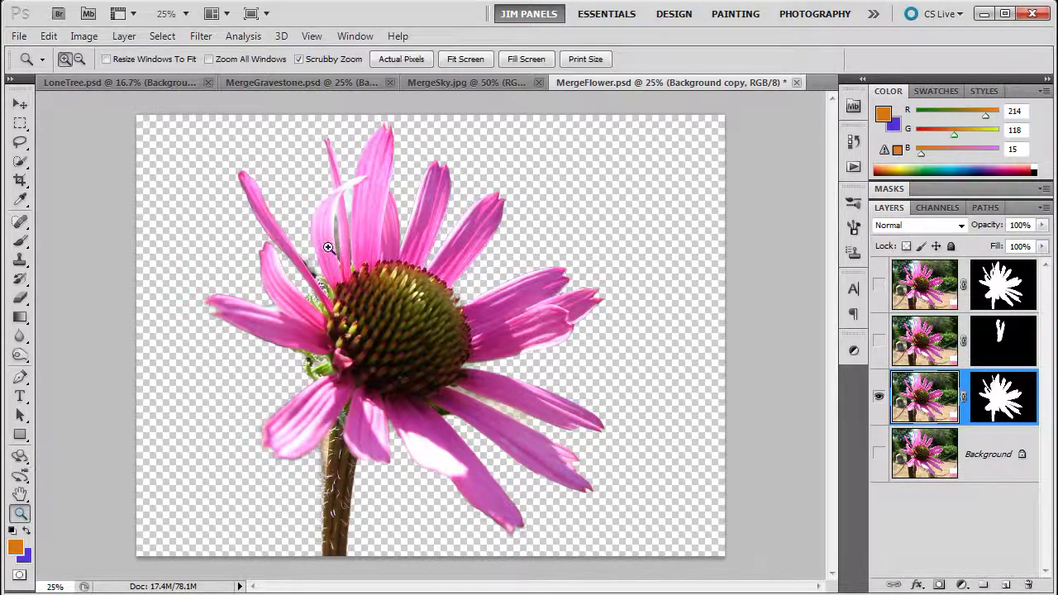
pyautogui.click(382, 237)
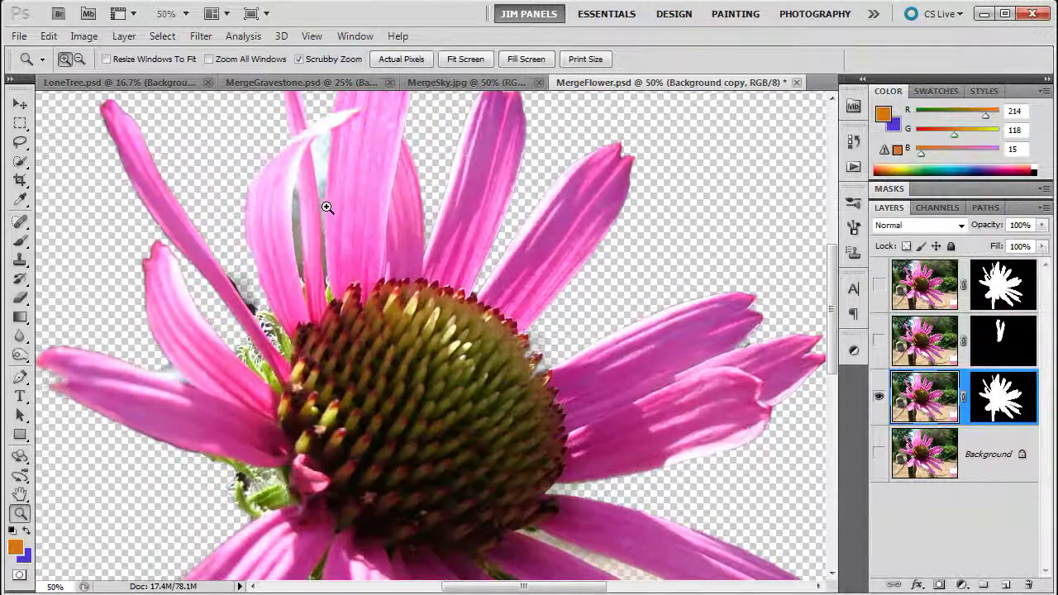
pyautogui.click(327, 208)
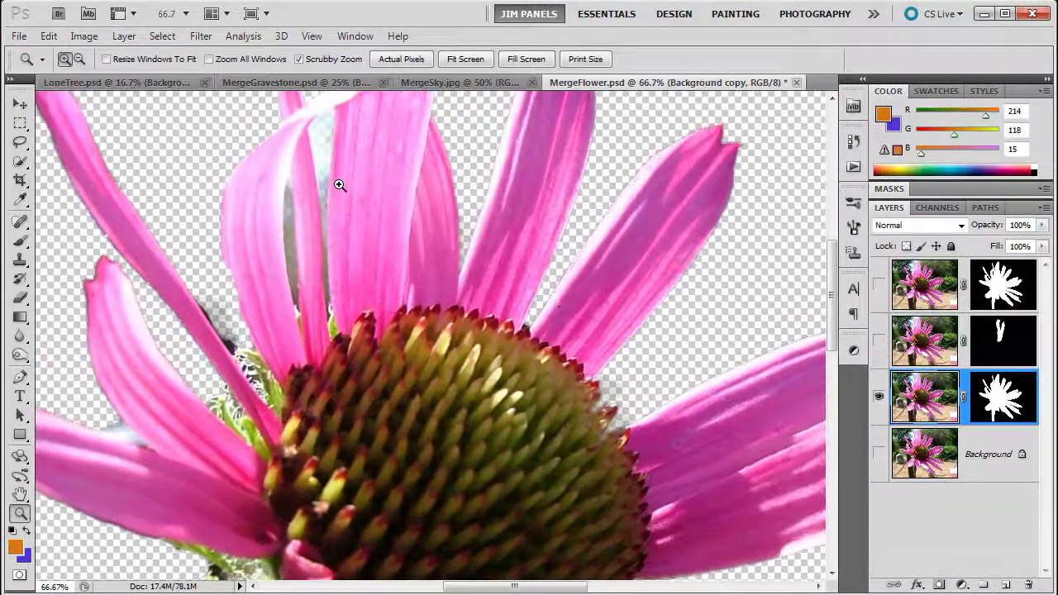
pyautogui.keyDown('alt'); pyautogui.click(998, 396); pyautogui.keyUp('alt')
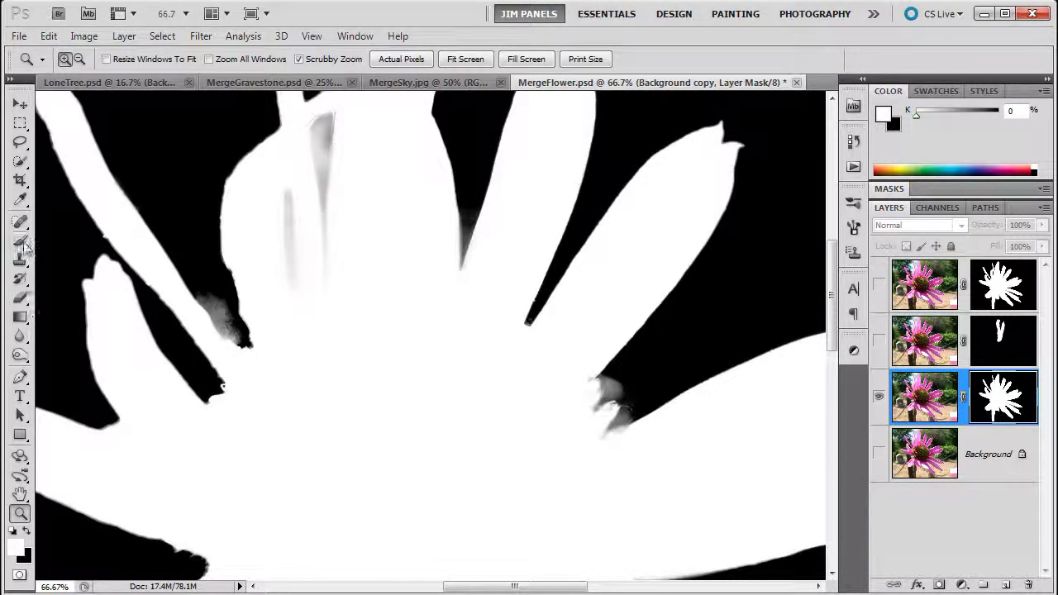
# Step: Paint black on the mask with a size-24 brush over the grey streak near the top petal
pyautogui.click(20, 241)
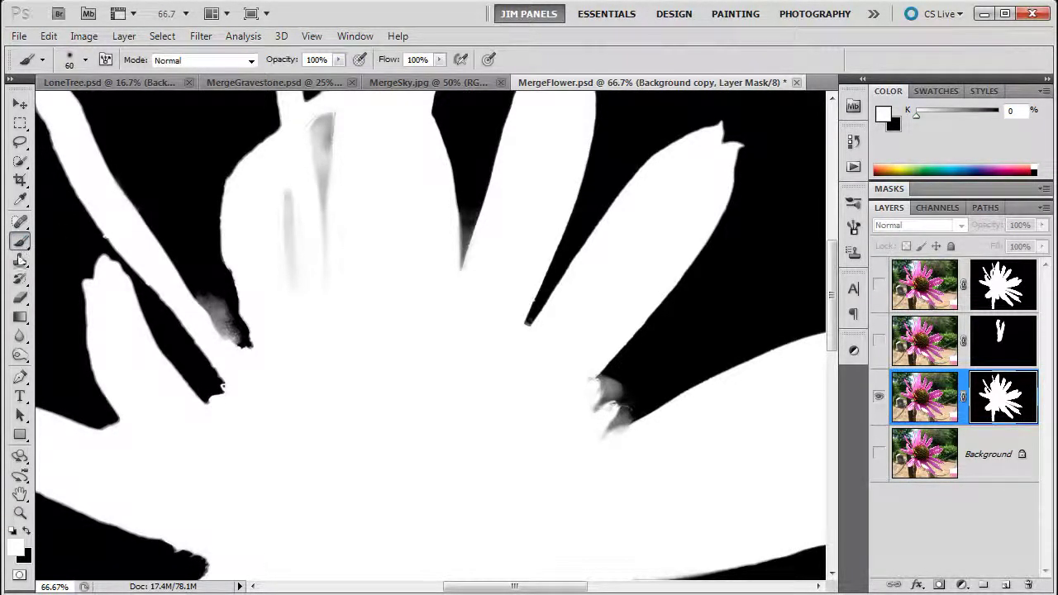
pyautogui.click(27, 531)
pyautogui.press('[')
pyautogui.press('[')
pyautogui.press('[')
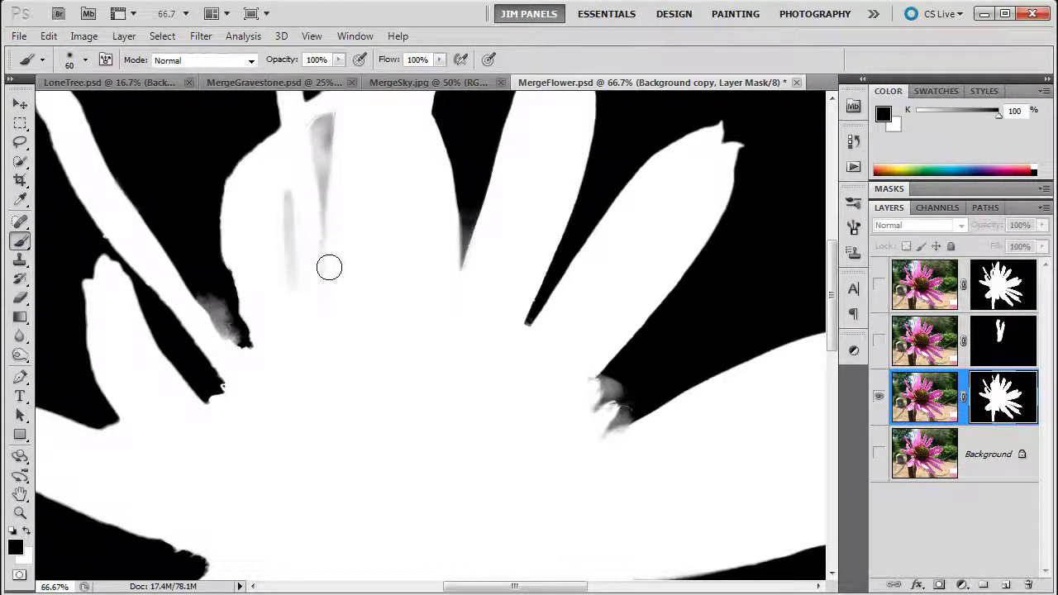
pyautogui.click(326, 267)
pyautogui.press('[')
pyautogui.moveTo(324, 126); pyautogui.dragTo(324, 128)
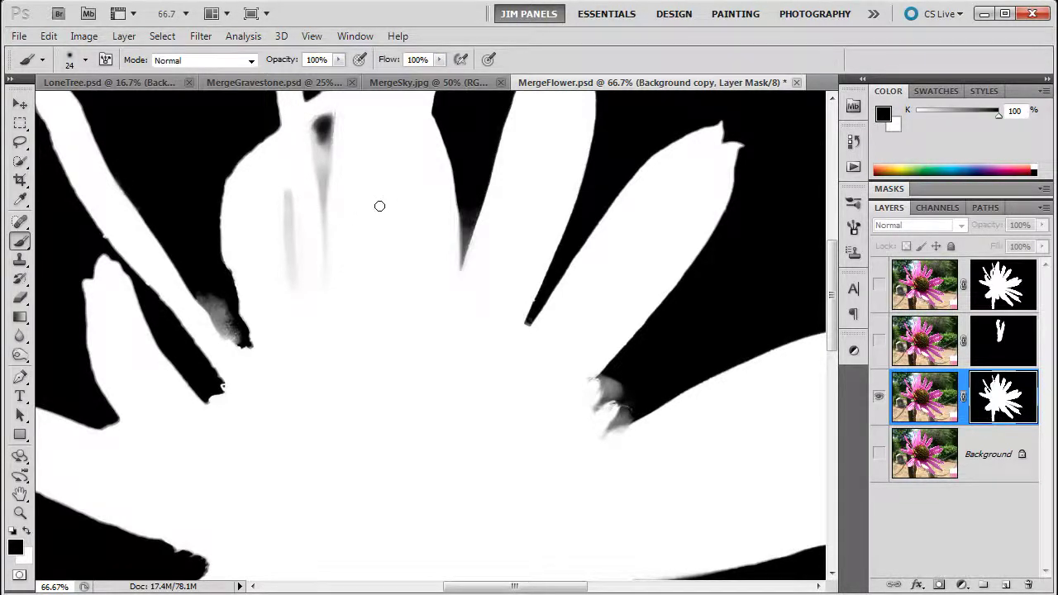
pyautogui.click(20, 357)
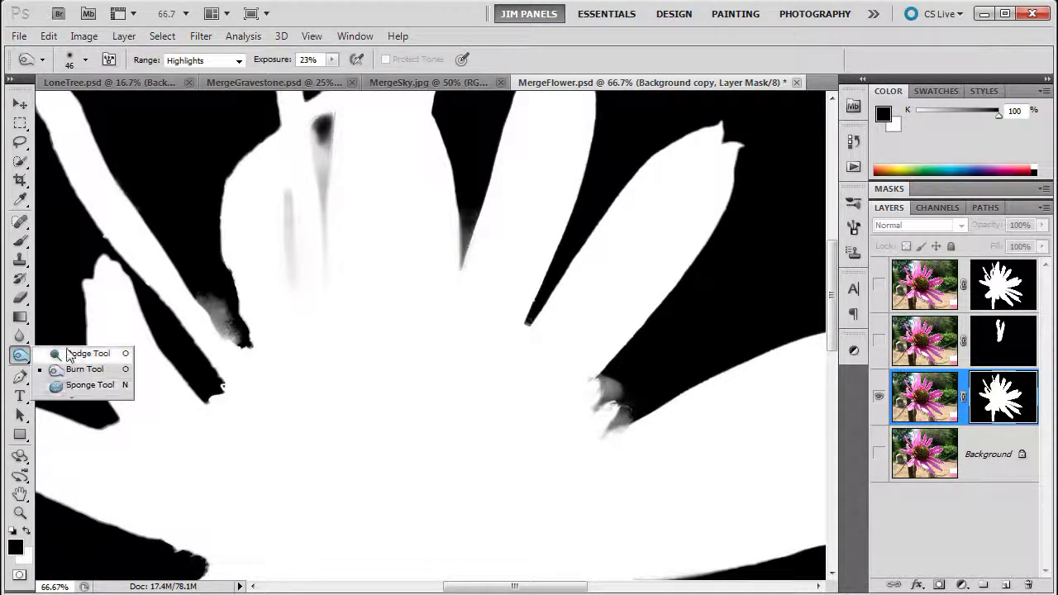
# Step: Set the Burn tool to Shadows range and darken the top-petal streak and left and right petal fringes
pyautogui.click(82, 354)
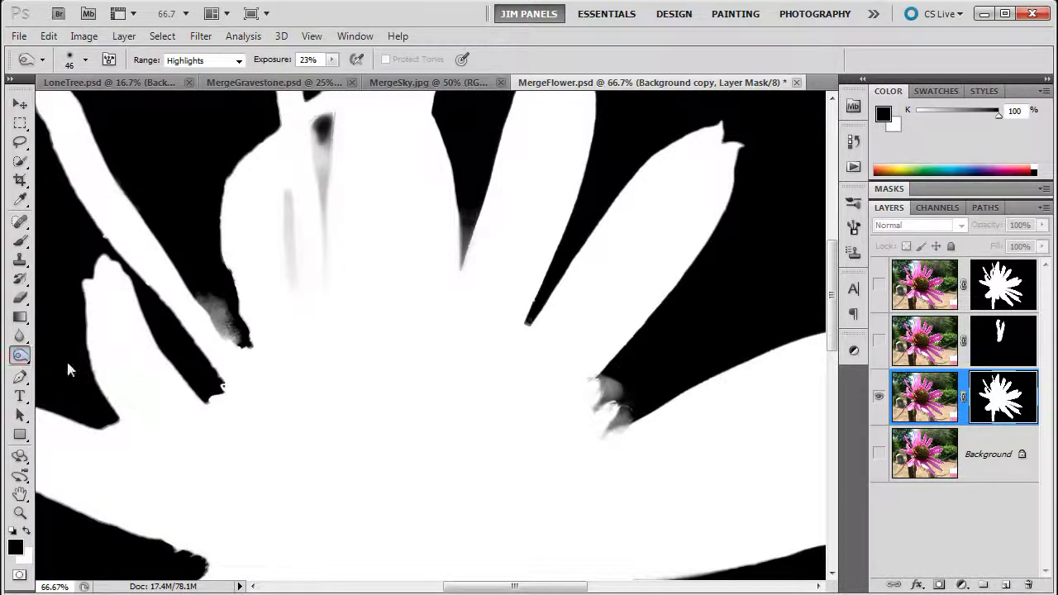
pyautogui.click(238, 60)
pyautogui.click(214, 76)
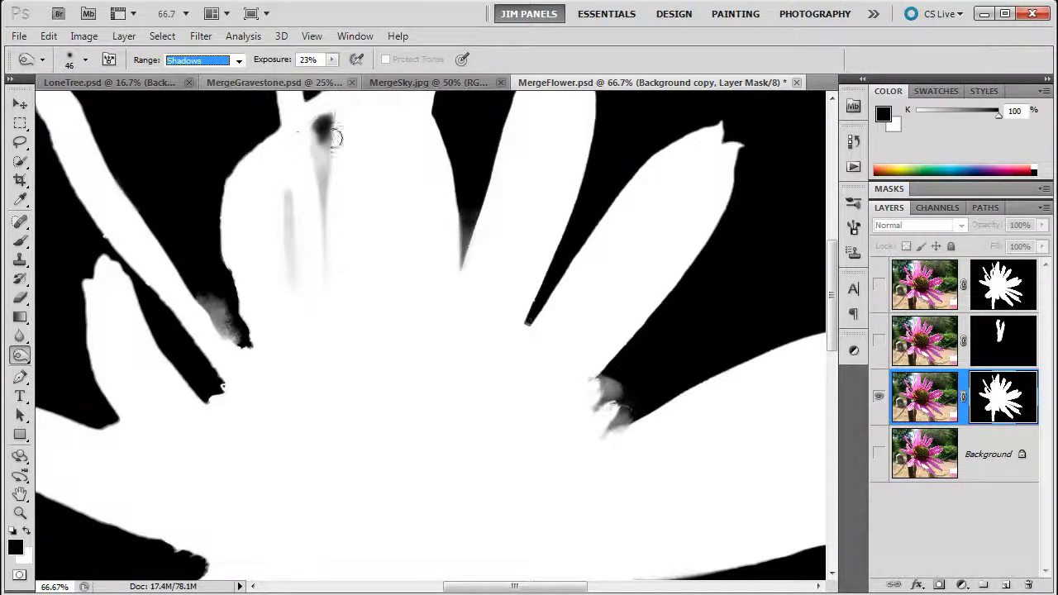
pyautogui.moveTo(319, 209)
pyautogui.mouseDown()
pyautogui.moveTo(317, 143)
pyautogui.moveTo(317, 222)
pyautogui.moveTo(321, 116)
pyautogui.moveTo(319, 234)
pyautogui.moveTo(325, 136)
pyautogui.moveTo(322, 205)
pyautogui.mouseUp()
pyautogui.moveTo(321, 134)
pyautogui.mouseDown()
pyautogui.moveTo(320, 184)
pyautogui.moveTo(318, 130)
pyautogui.moveTo(312, 190)
pyautogui.moveTo(319, 130)
pyautogui.moveTo(319, 174)
pyautogui.moveTo(294, 245)
pyautogui.moveTo(284, 188)
pyautogui.moveTo(295, 228)
pyautogui.moveTo(285, 197)
pyautogui.moveTo(288, 280)
pyautogui.moveTo(287, 194)
pyautogui.moveTo(286, 295)
pyautogui.moveTo(286, 191)
pyautogui.moveTo(294, 290)
pyautogui.moveTo(288, 207)
pyautogui.moveTo(284, 297)
pyautogui.moveTo(286, 183)
pyautogui.moveTo(286, 272)
pyautogui.moveTo(279, 203)
pyautogui.moveTo(284, 196)
pyautogui.moveTo(280, 310)
pyautogui.moveTo(280, 201)
pyautogui.moveTo(286, 306)
pyautogui.moveTo(281, 221)
pyautogui.mouseUp()
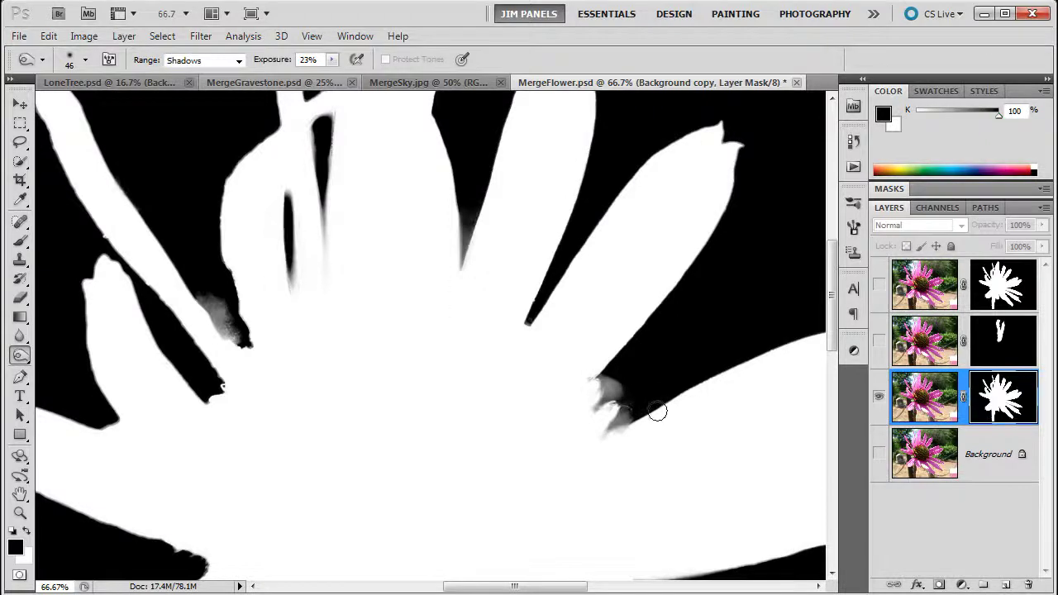
pyautogui.moveTo(607, 388); pyautogui.dragTo(624, 423)
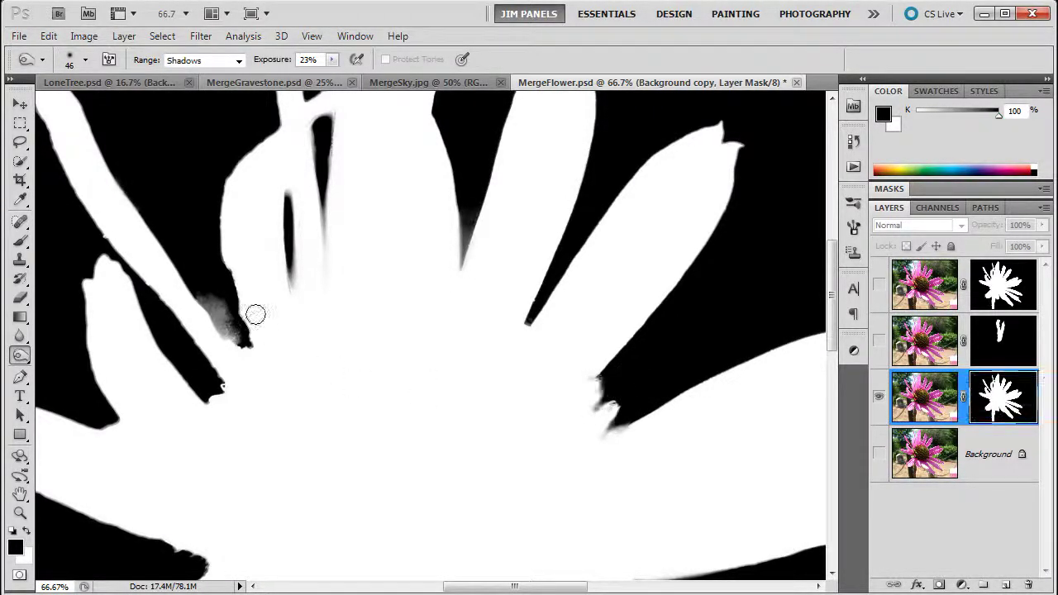
pyautogui.moveTo(201, 307)
pyautogui.mouseDown()
pyautogui.moveTo(223, 327)
pyautogui.moveTo(208, 303)
pyautogui.moveTo(236, 342)
pyautogui.mouseUp()
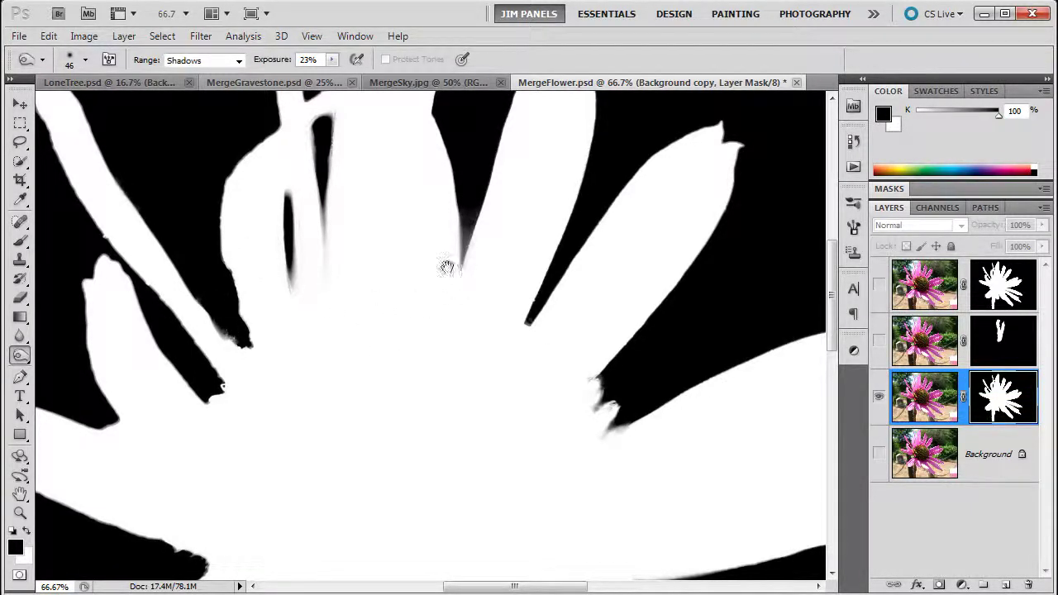
# Step: Burn the grey streak along a petal, the upper petal tip and the lower streak edge
pyautogui.moveTo(459, 253)
pyautogui.mouseDown()
pyautogui.moveTo(442, 342)
pyautogui.moveTo(443, 329)
pyautogui.mouseUp()
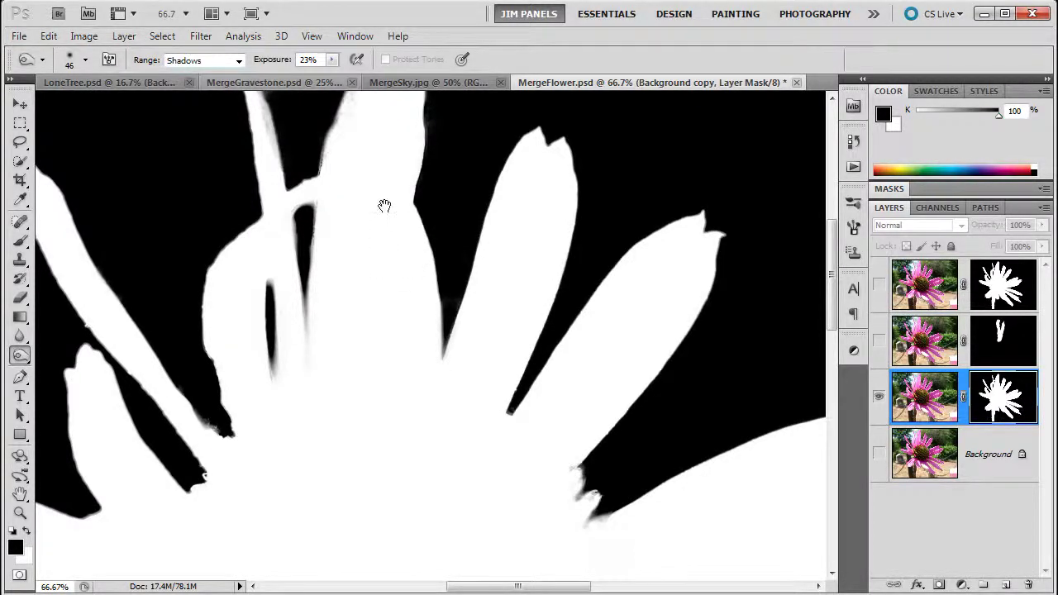
pyautogui.moveTo(385, 206); pyautogui.dragTo(425, 402)
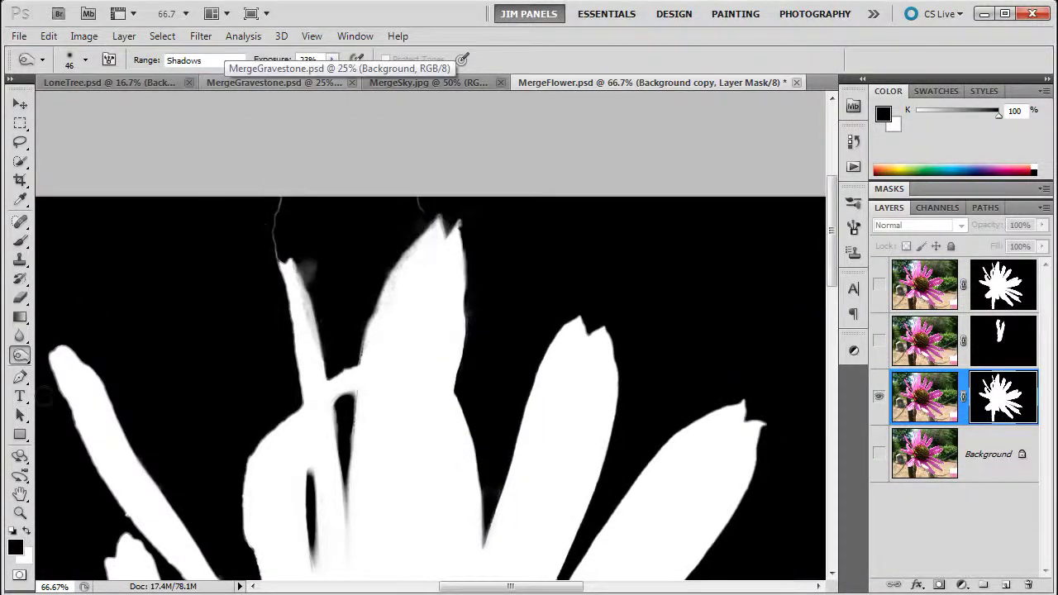
pyautogui.press('b')
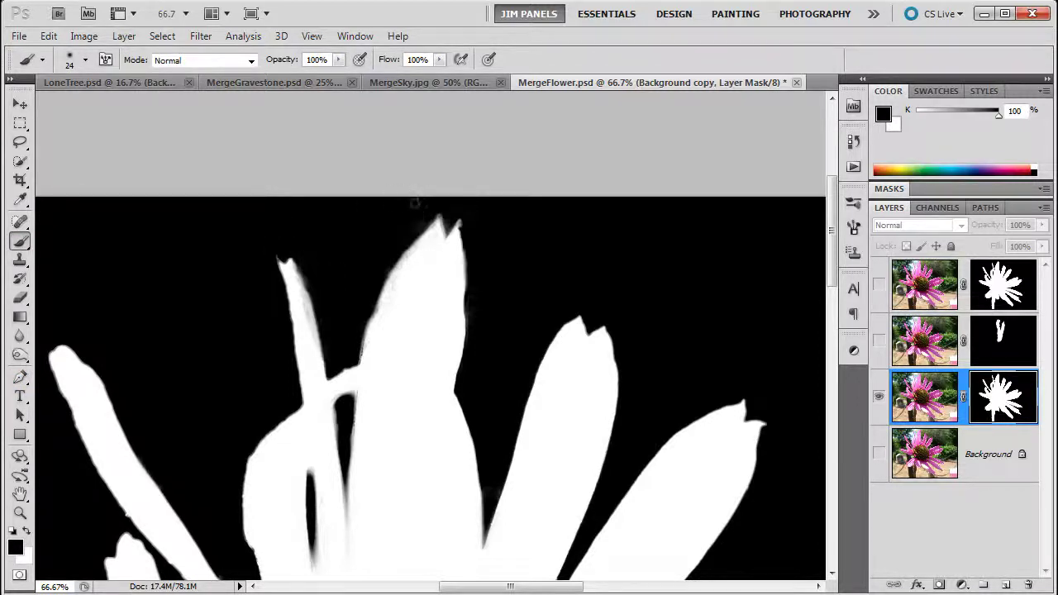
pyautogui.moveTo(562, 375); pyautogui.dragTo(371, 314)
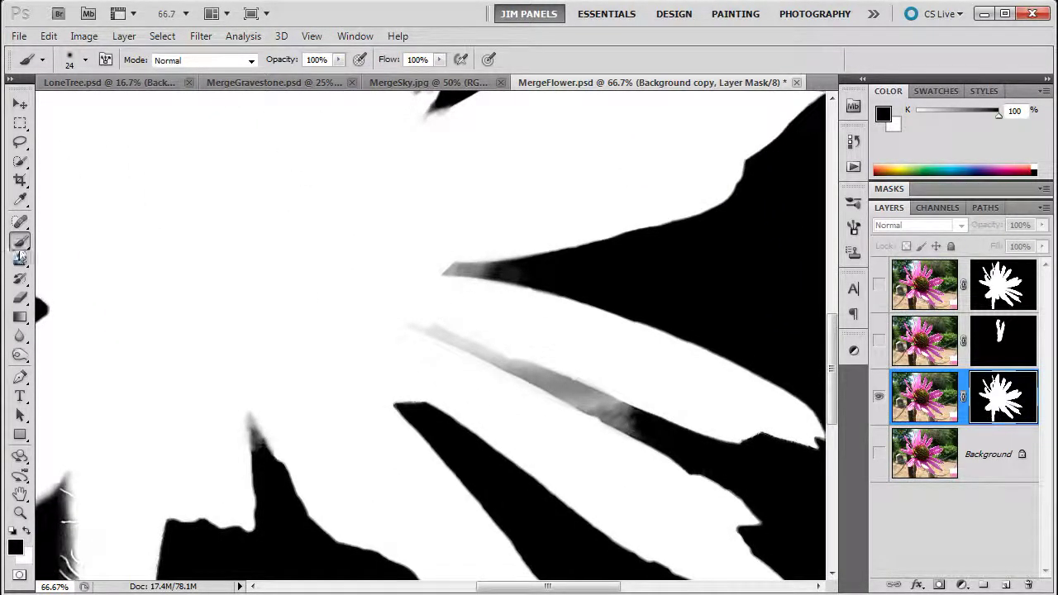
pyautogui.click(20, 354)
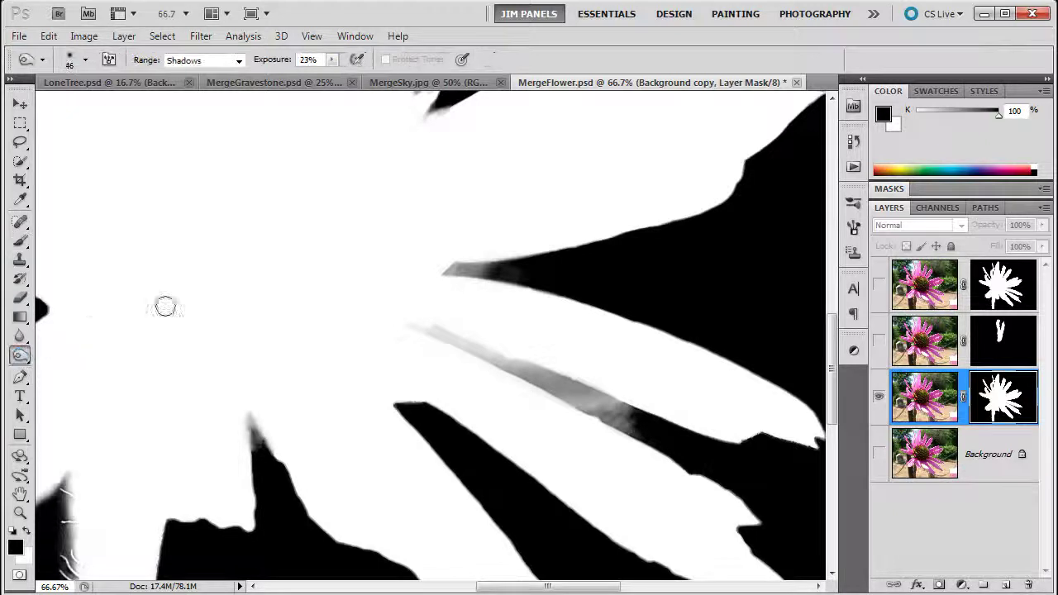
pyautogui.moveTo(637, 438)
pyautogui.mouseDown()
pyautogui.moveTo(570, 404)
pyautogui.moveTo(562, 389)
pyautogui.moveTo(621, 403)
pyautogui.moveTo(440, 331)
pyautogui.moveTo(564, 400)
pyautogui.moveTo(522, 378)
pyautogui.moveTo(523, 388)
pyautogui.moveTo(513, 356)
pyautogui.moveTo(566, 409)
pyautogui.moveTo(456, 340)
pyautogui.moveTo(488, 351)
pyautogui.moveTo(466, 338)
pyautogui.moveTo(434, 336)
pyautogui.moveTo(523, 382)
pyautogui.moveTo(420, 322)
pyautogui.moveTo(491, 361)
pyautogui.moveTo(468, 351)
pyautogui.moveTo(462, 323)
pyautogui.moveTo(469, 336)
pyautogui.moveTo(439, 346)
pyautogui.mouseUp()
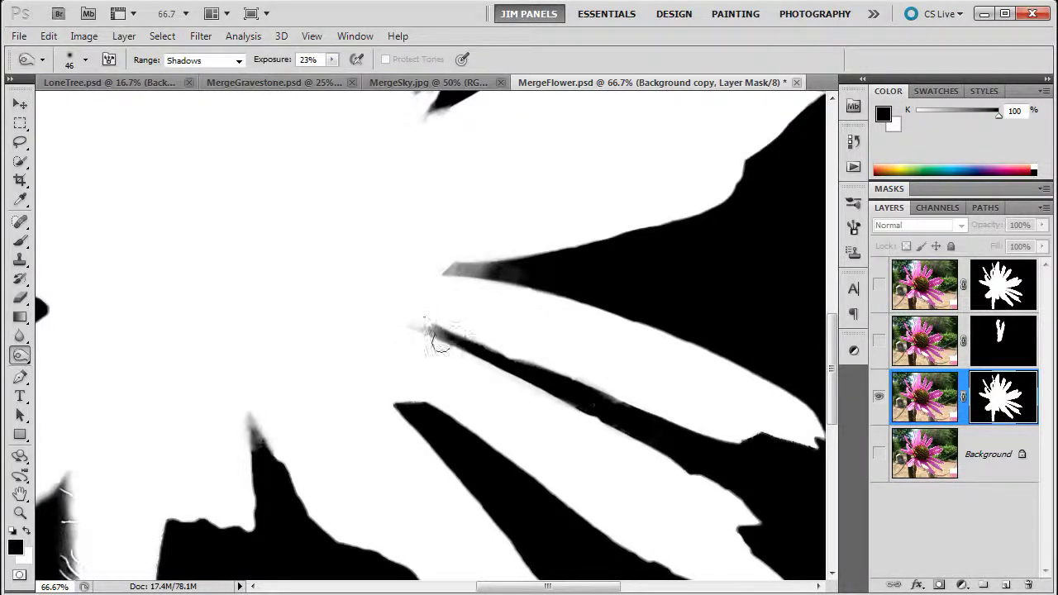
pyautogui.moveTo(496, 255)
pyautogui.mouseDown()
pyautogui.moveTo(429, 267)
pyautogui.moveTo(489, 266)
pyautogui.moveTo(472, 265)
pyautogui.mouseUp()
pyautogui.moveTo(609, 420)
pyautogui.mouseDown()
pyautogui.moveTo(636, 403)
pyautogui.moveTo(586, 415)
pyautogui.mouseUp()
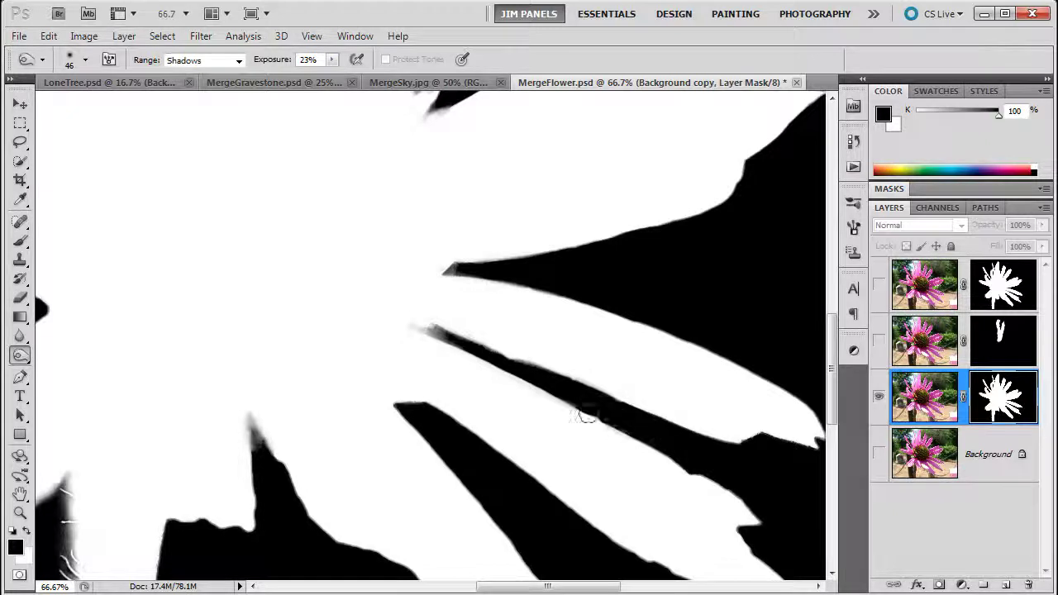
# Step: Darken the remaining grey petal tip and the thin streak left of the stem to solid black
pyautogui.moveTo(222, 386); pyautogui.dragTo(361, 273)
pyautogui.moveTo(372, 331)
pyautogui.mouseDown()
pyautogui.moveTo(369, 309)
pyautogui.moveTo(364, 326)
pyautogui.mouseUp()
pyautogui.moveTo(189, 331); pyautogui.dragTo(386, 237)
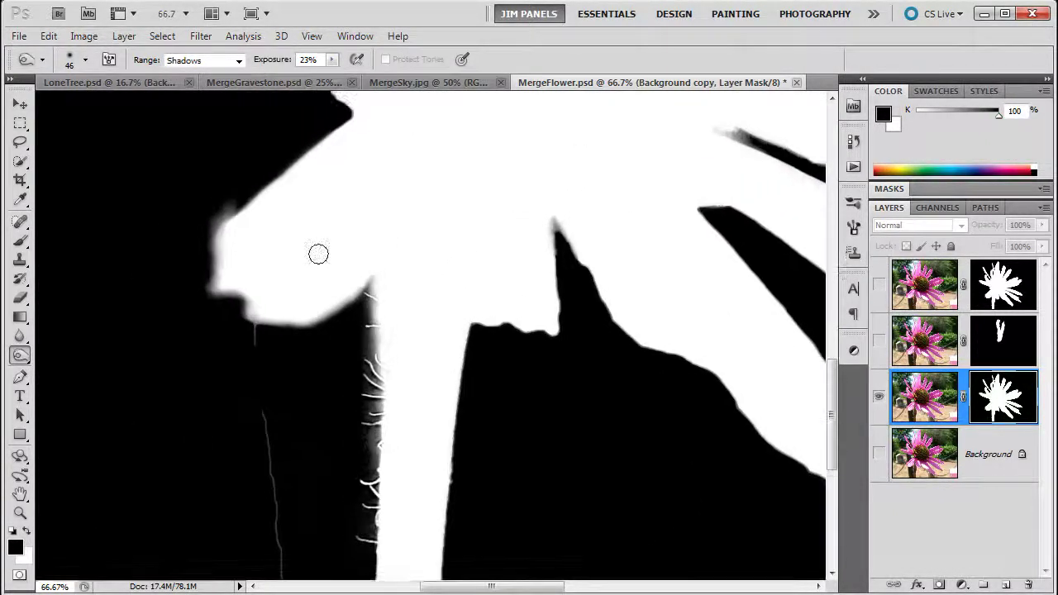
pyautogui.moveTo(278, 241); pyautogui.dragTo(307, 290)
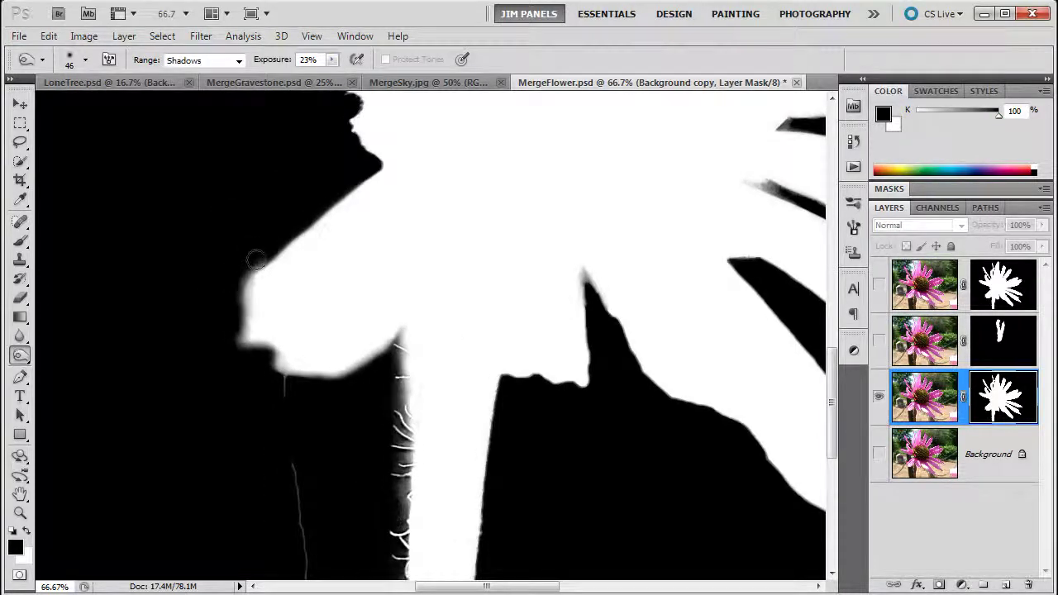
pyautogui.moveTo(275, 223); pyautogui.dragTo(319, 193)
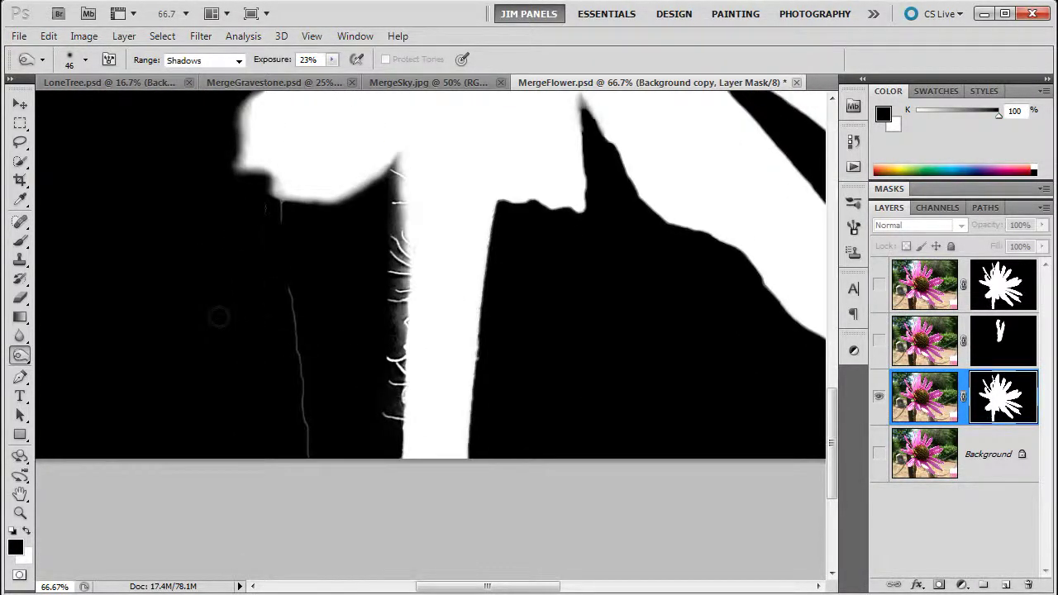
pyautogui.click(21, 241)
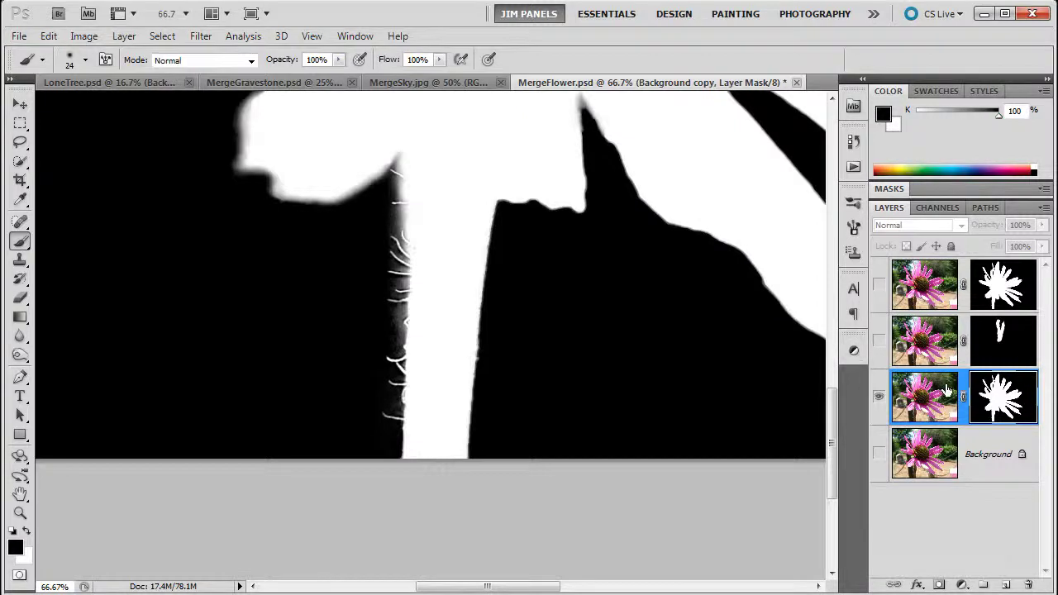
# Step: Return to the composite view and zoom in on the stem
pyautogui.click(917, 401)
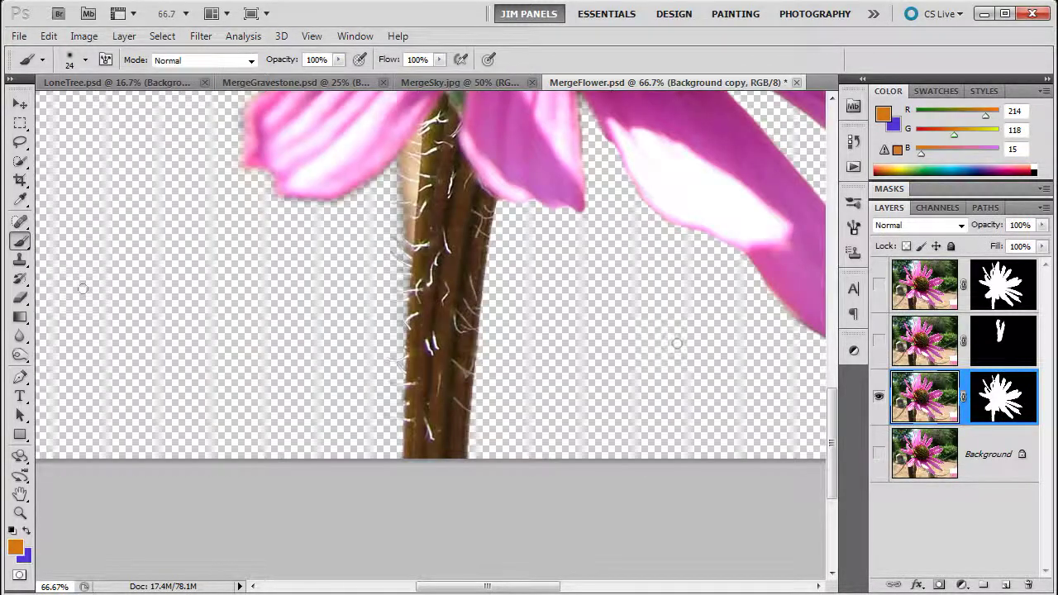
pyautogui.click(20, 495)
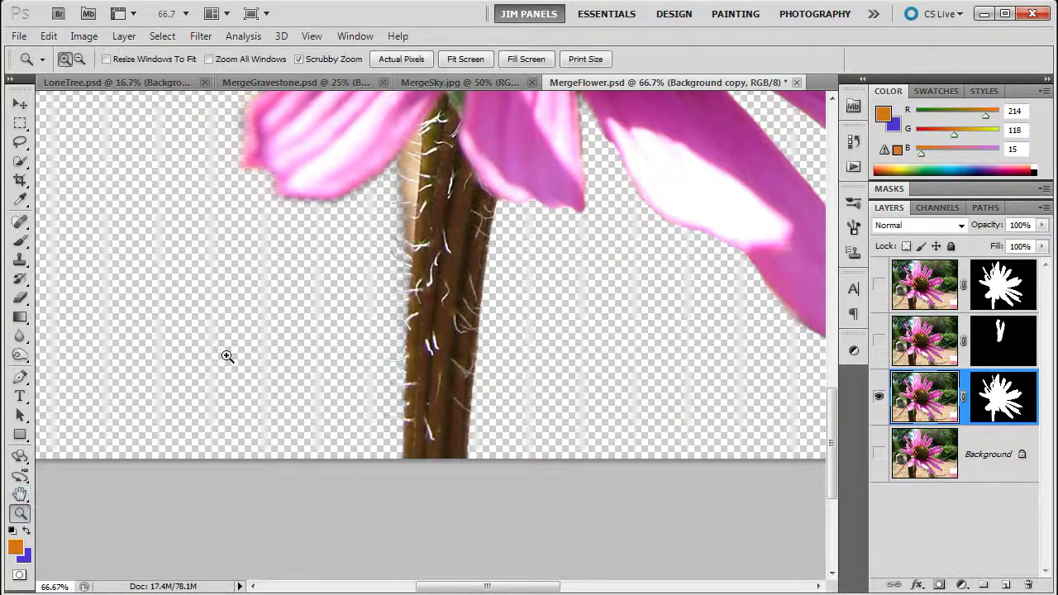
pyautogui.click(496, 306)
pyautogui.press('super')
pyautogui.press('Escape')
pyautogui.moveTo(415, 153); pyautogui.dragTo(402, 298)
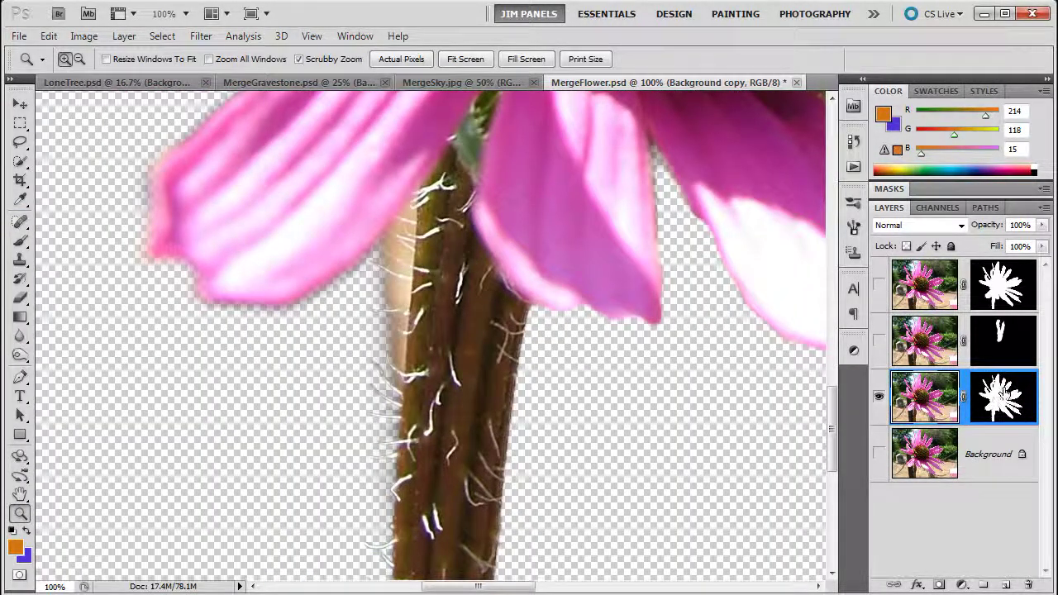
# Step: View the mask alone and burn the grey fringe along the stem's edge
pyautogui.press('alt')
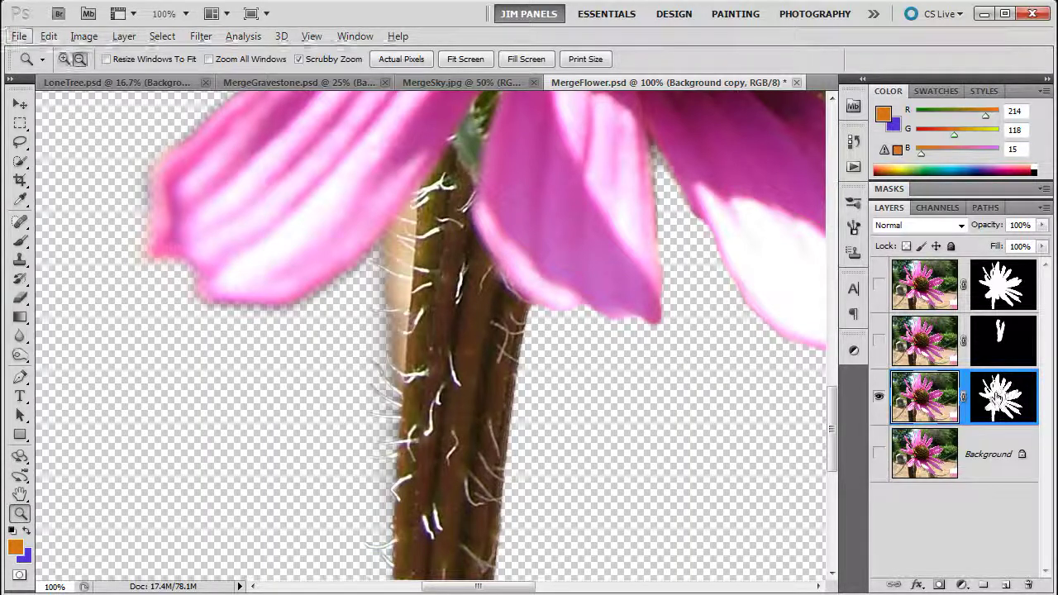
pyautogui.moveTo(1002, 393); pyautogui.dragTo(1002, 397)
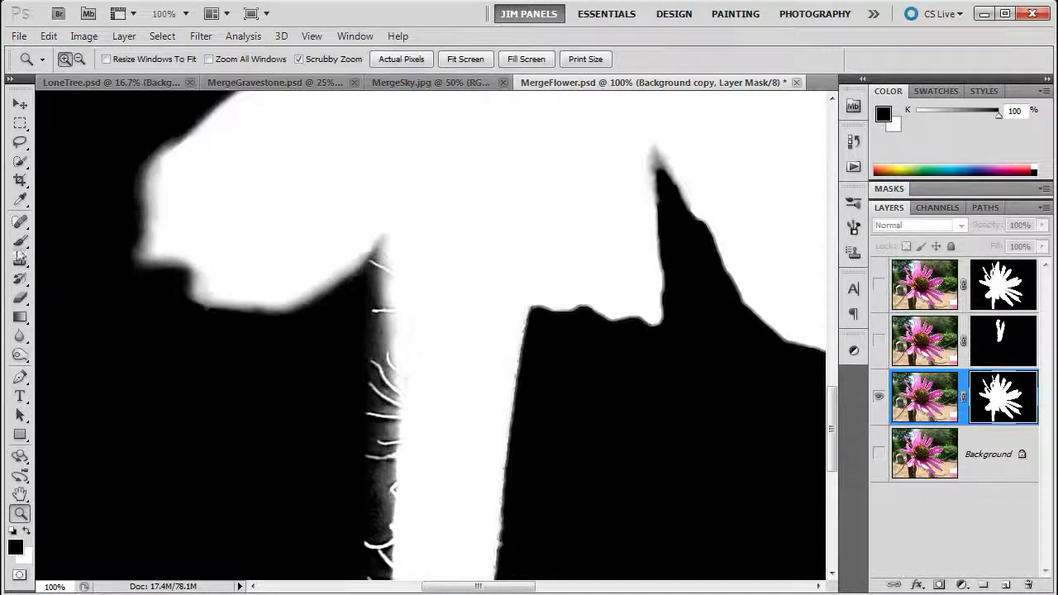
pyautogui.click(20, 243)
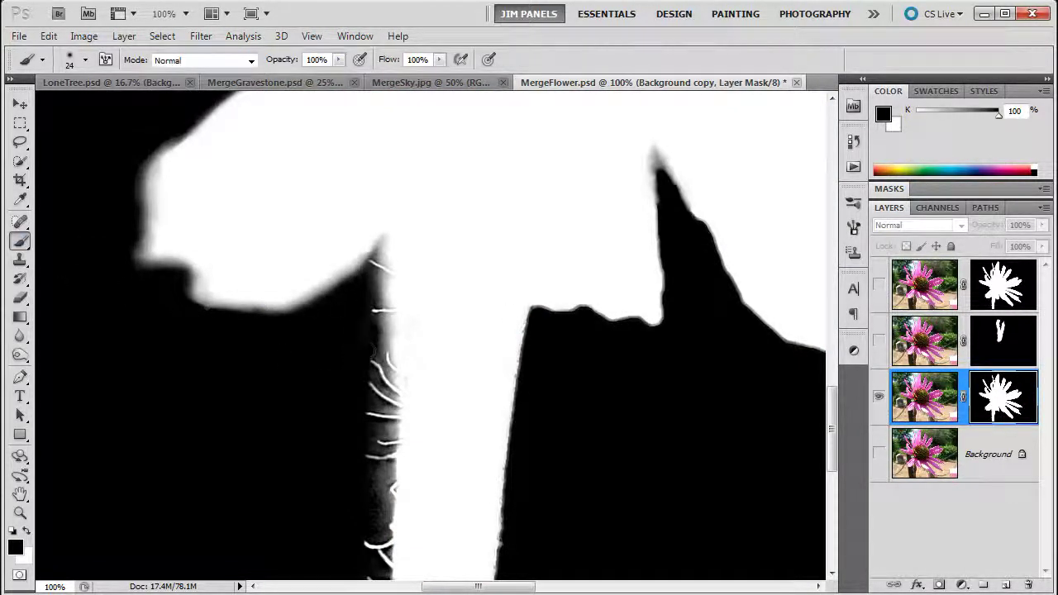
pyautogui.click(20, 355)
pyautogui.moveTo(398, 283)
pyautogui.mouseDown()
pyautogui.moveTo(385, 259)
pyautogui.moveTo(399, 377)
pyautogui.moveTo(390, 391)
pyautogui.moveTo(394, 356)
pyautogui.moveTo(395, 525)
pyautogui.mouseUp()
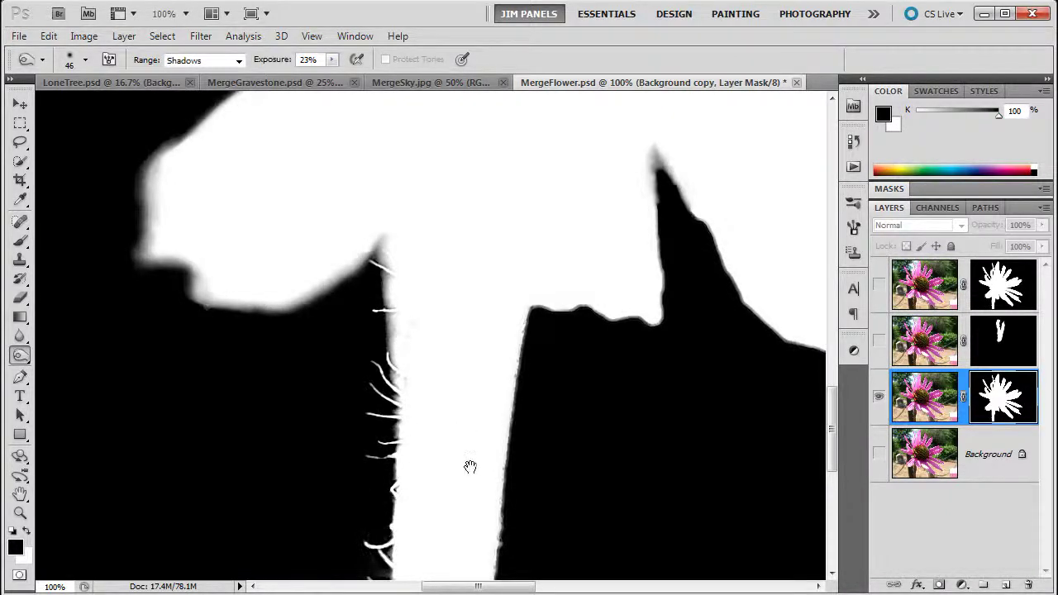
pyautogui.moveTo(472, 465); pyautogui.dragTo(468, 257)
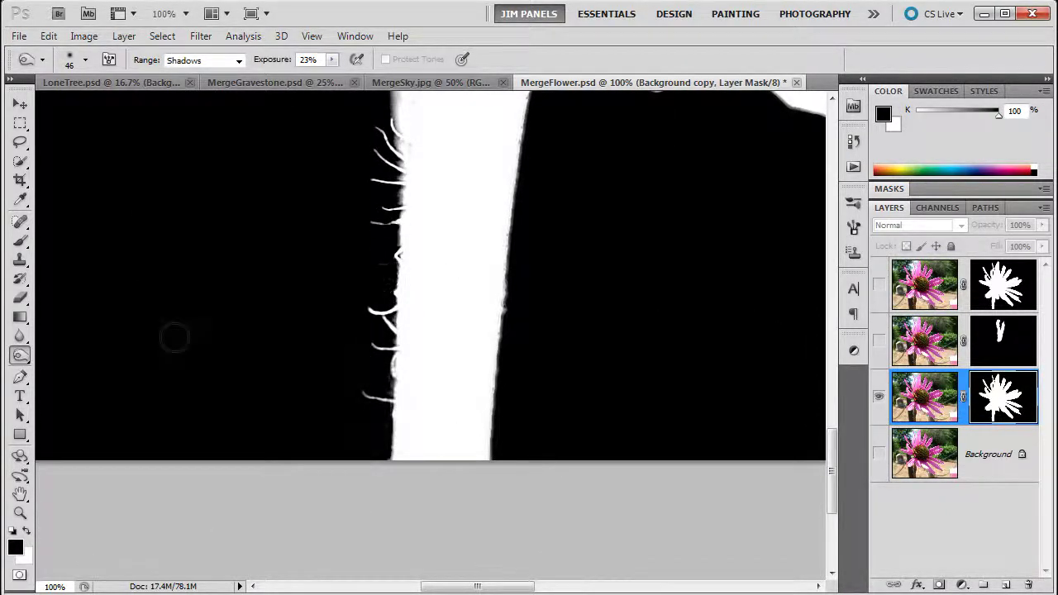
# Step: Return to the composite image, zoom in further, and target the layer mask
pyautogui.click(879, 399)
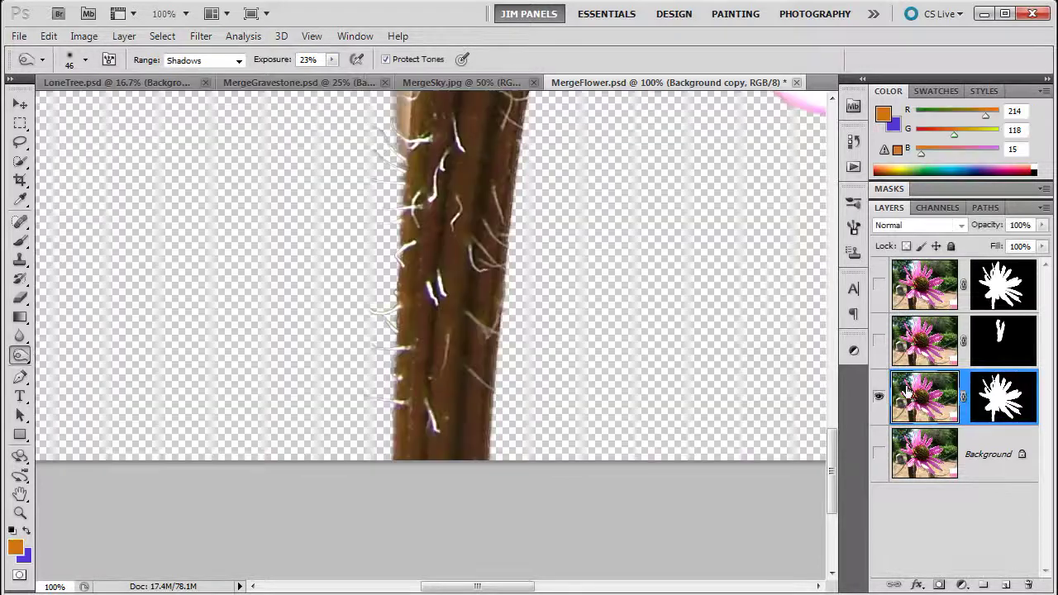
pyautogui.click(19, 513)
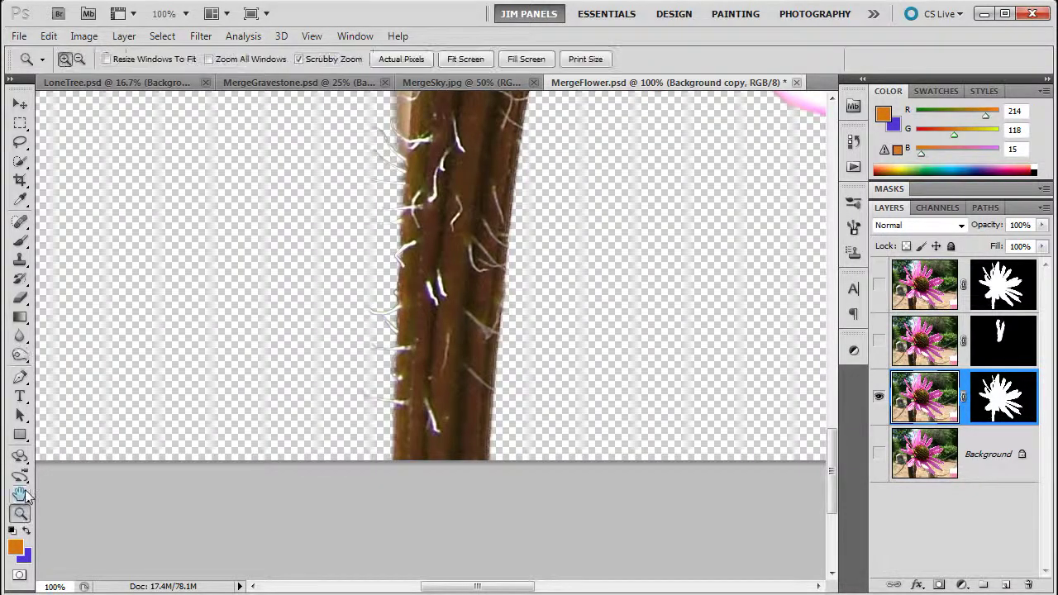
pyautogui.scroll(5, 380, 238)
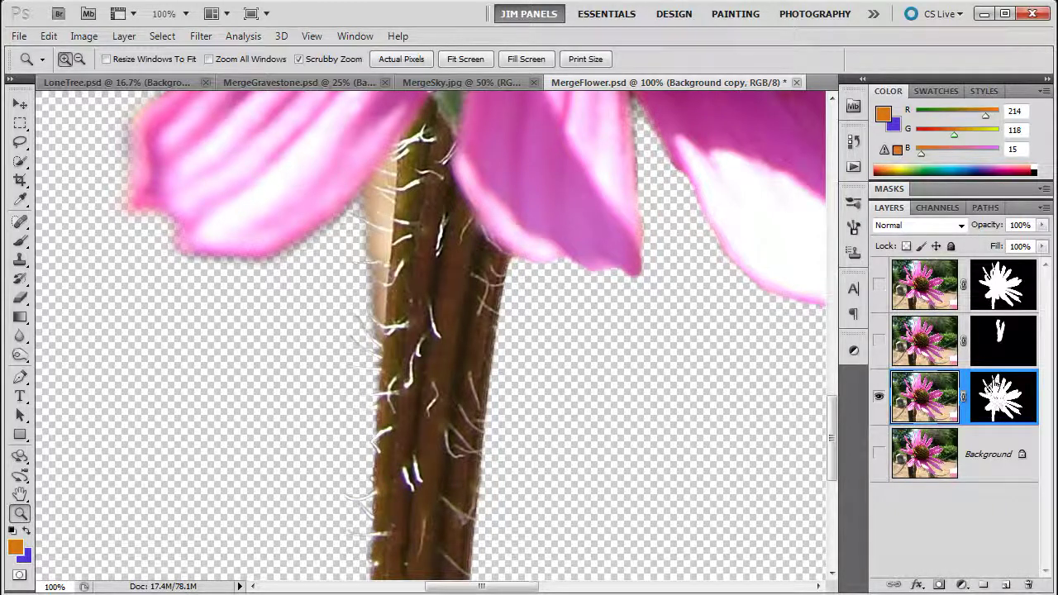
pyautogui.click(997, 396)
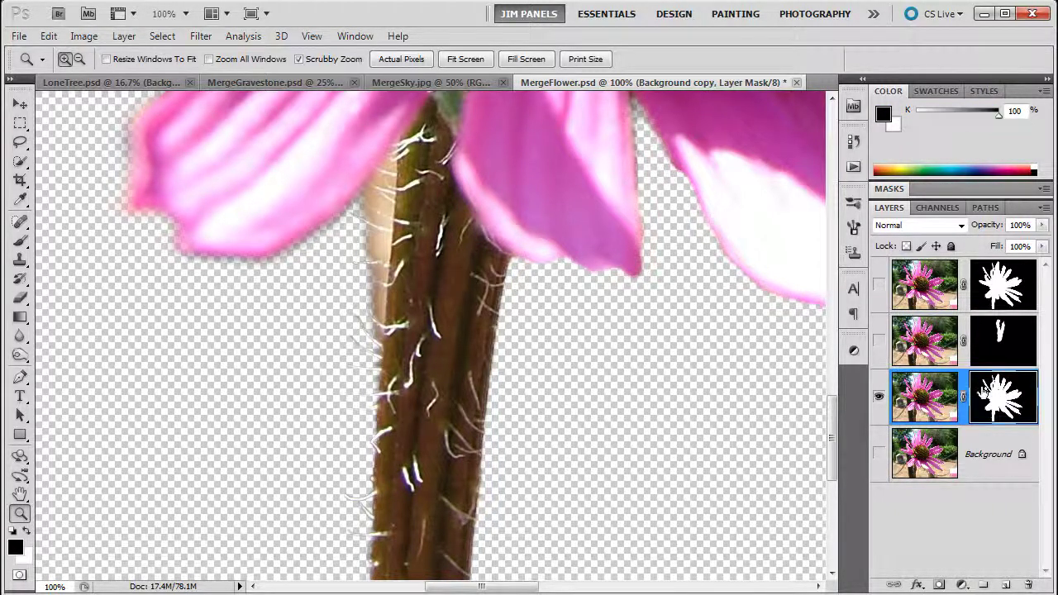
# Step: Paint black along the stem's upper left edge to remove the beige fringe
pyautogui.click(20, 242)
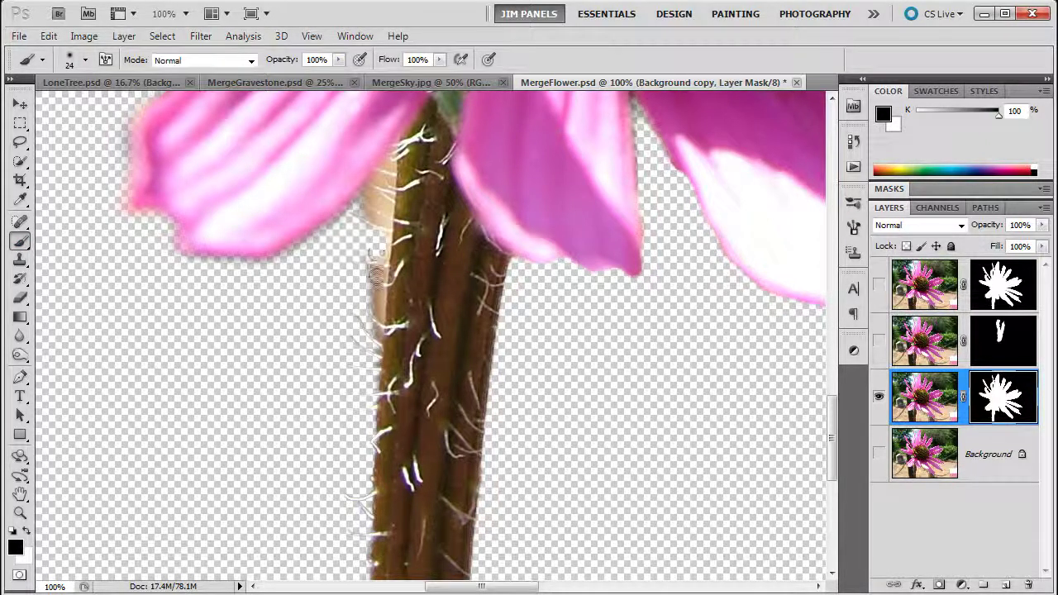
pyautogui.moveTo(381, 280)
pyautogui.mouseDown()
pyautogui.moveTo(368, 357)
pyautogui.moveTo(379, 308)
pyautogui.mouseUp()
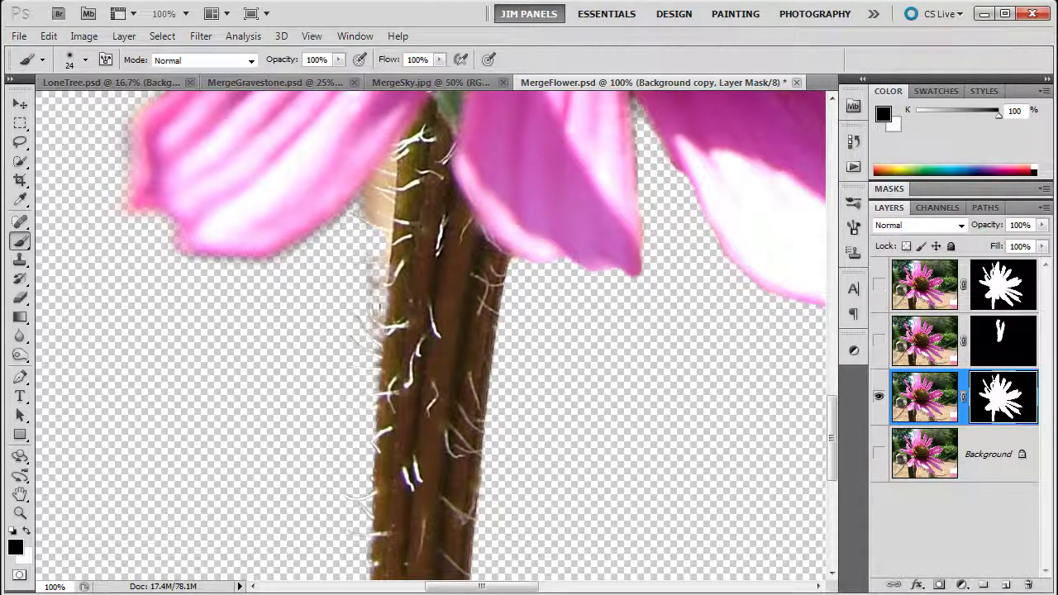
pyautogui.moveTo(382, 222)
pyautogui.mouseDown()
pyautogui.moveTo(371, 207)
pyautogui.moveTo(371, 220)
pyautogui.moveTo(388, 178)
pyautogui.mouseUp()
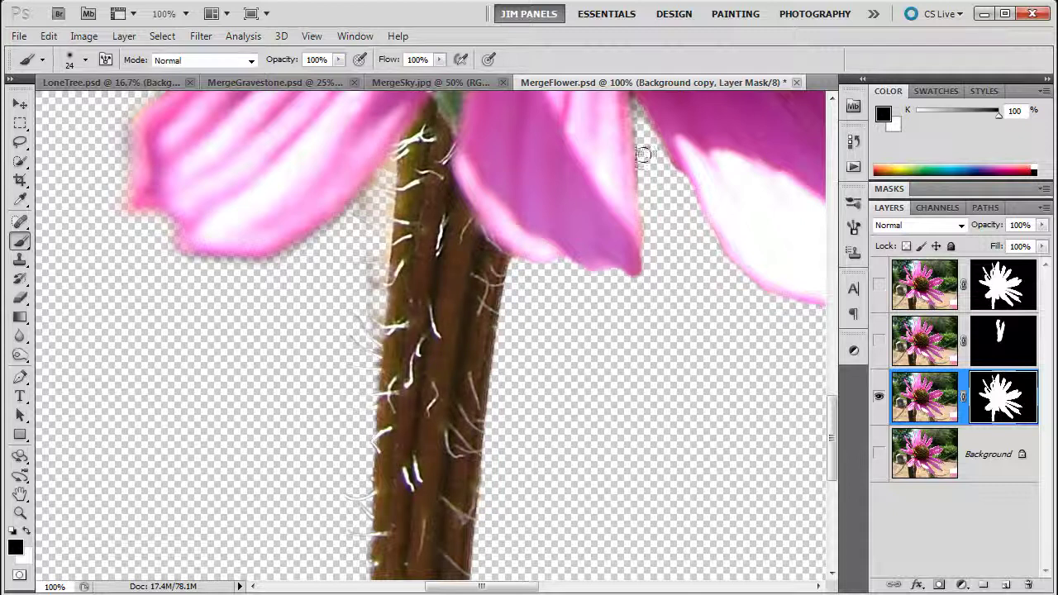
# Step: Zoom out to 25% to review the whole isolated flower
pyautogui.moveTo(560, 207); pyautogui.dragTo(428, 422)
pyautogui.moveTo(514, 130); pyautogui.dragTo(478, 373)
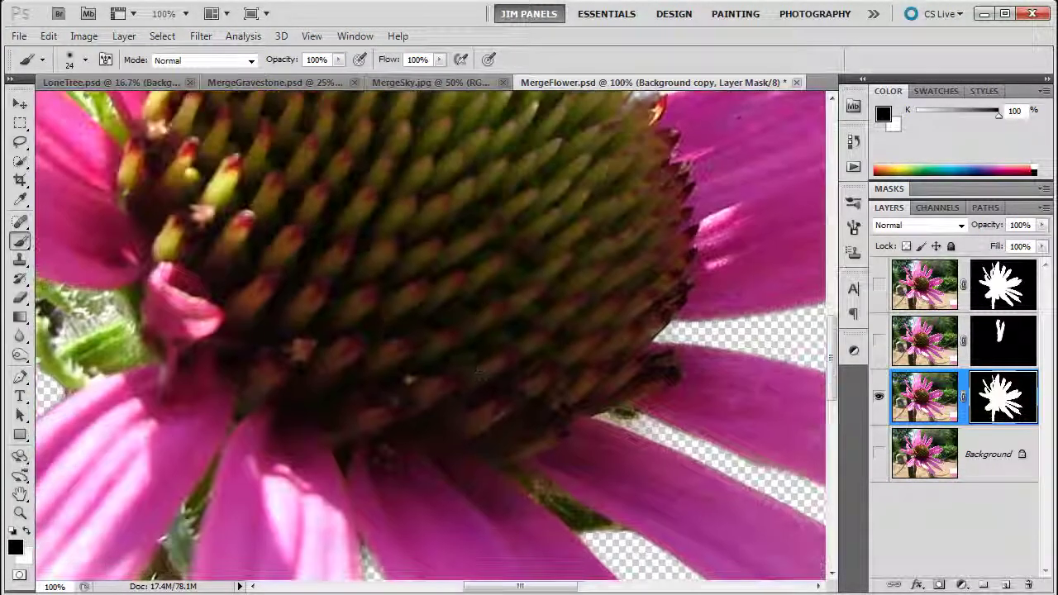
pyautogui.click(20, 513)
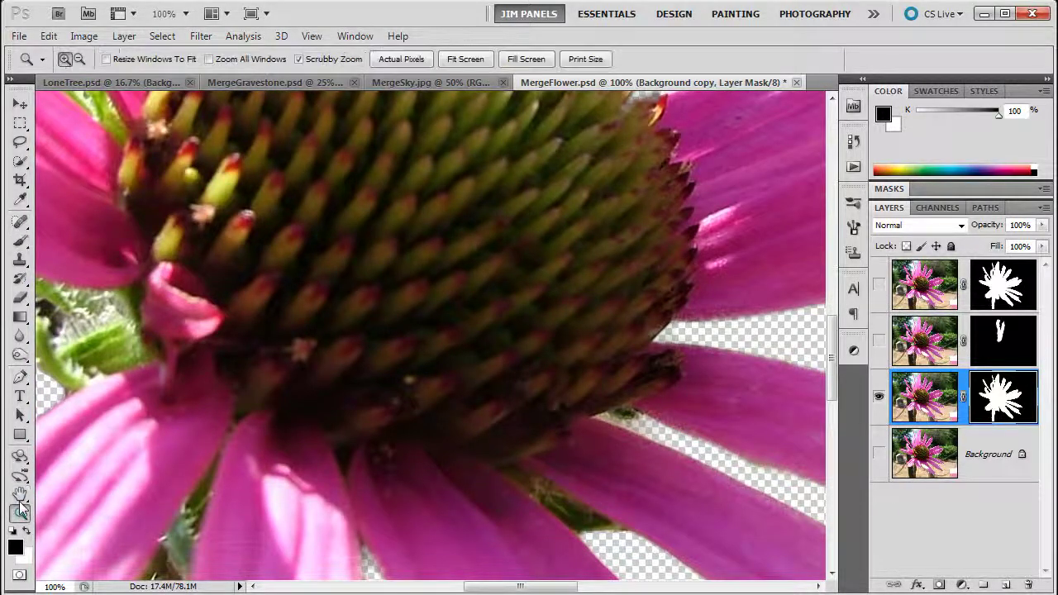
pyautogui.keyDown('alt'); pyautogui.click(373, 362); pyautogui.keyUp('alt')
pyautogui.keyDown('alt'); pyautogui.click(453, 287); pyautogui.keyUp('alt')
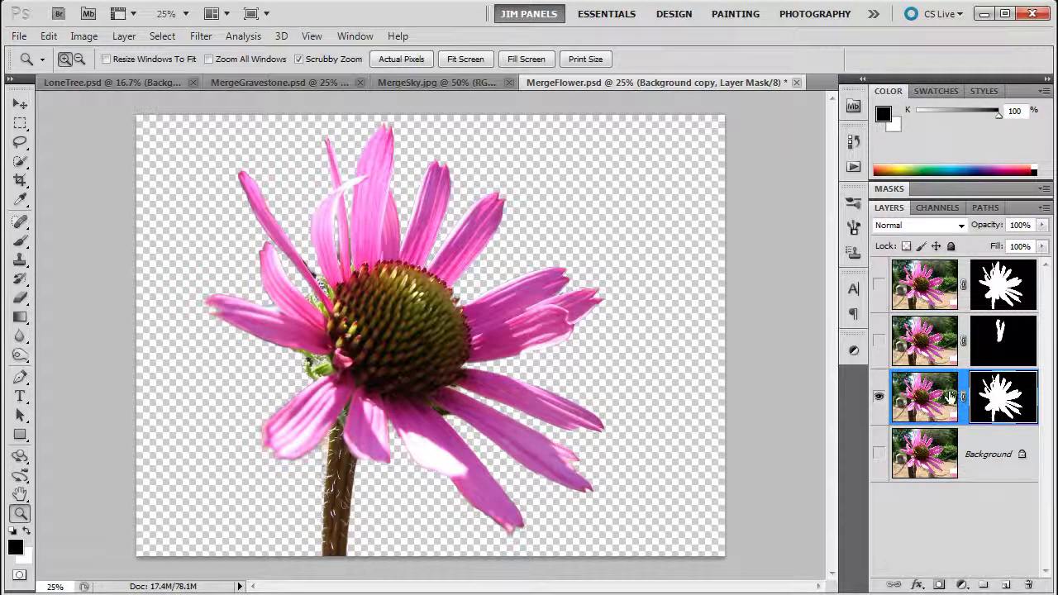
# Step: Disable and re-enable the layer mask to compare the flower with and without it
pyautogui.rightClick(998, 398)
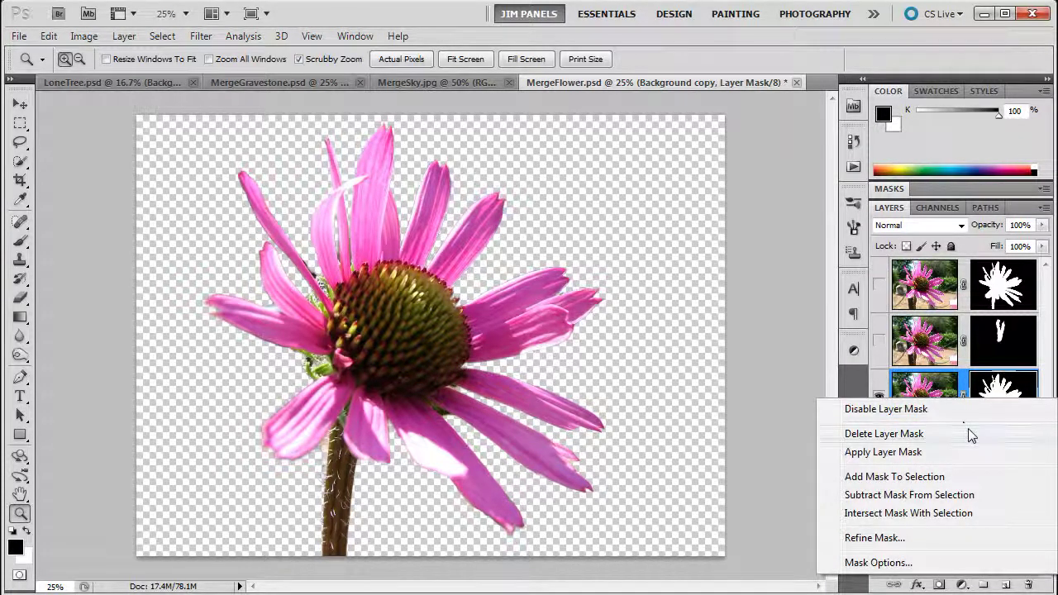
pyautogui.click(890, 455)
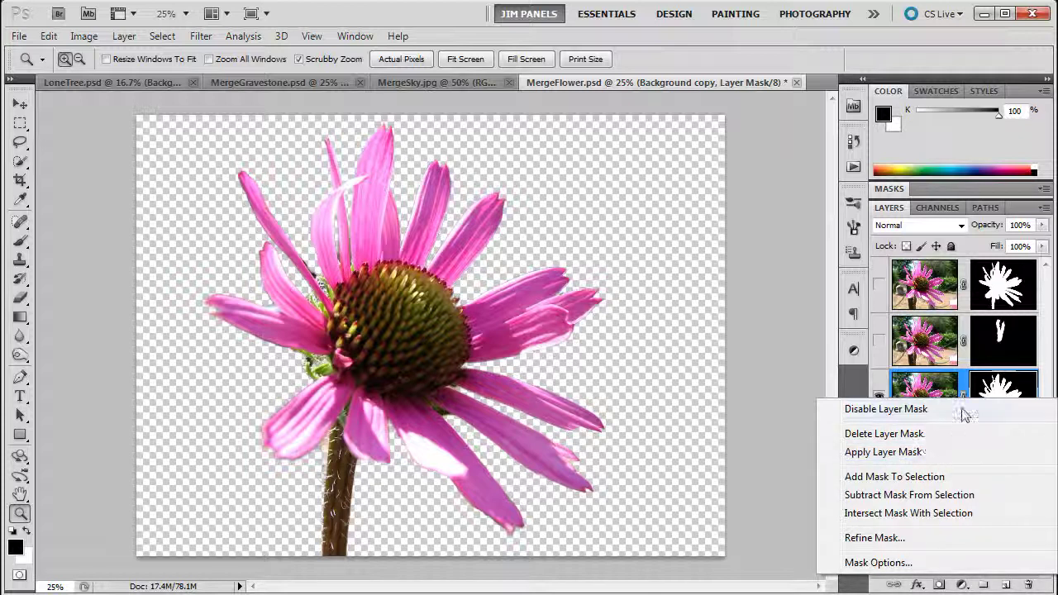
pyautogui.click(884, 412)
pyautogui.rightClick(1001, 398)
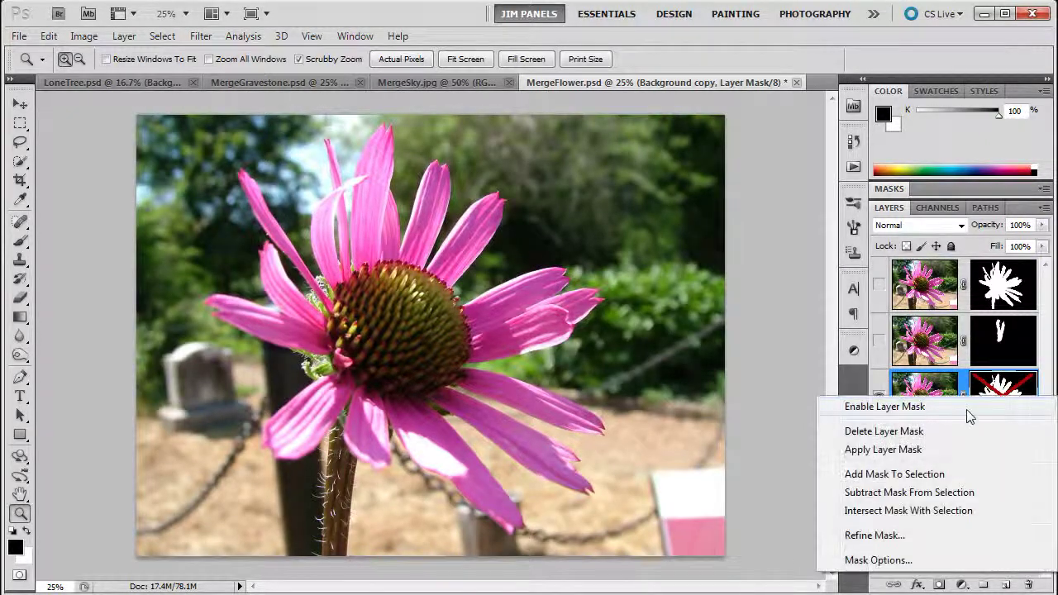
pyautogui.click(884, 406)
# Step: Trial-apply the layer mask, undo it, then zoom into the flower head with the mask targeted
pyautogui.rightClick(995, 395)
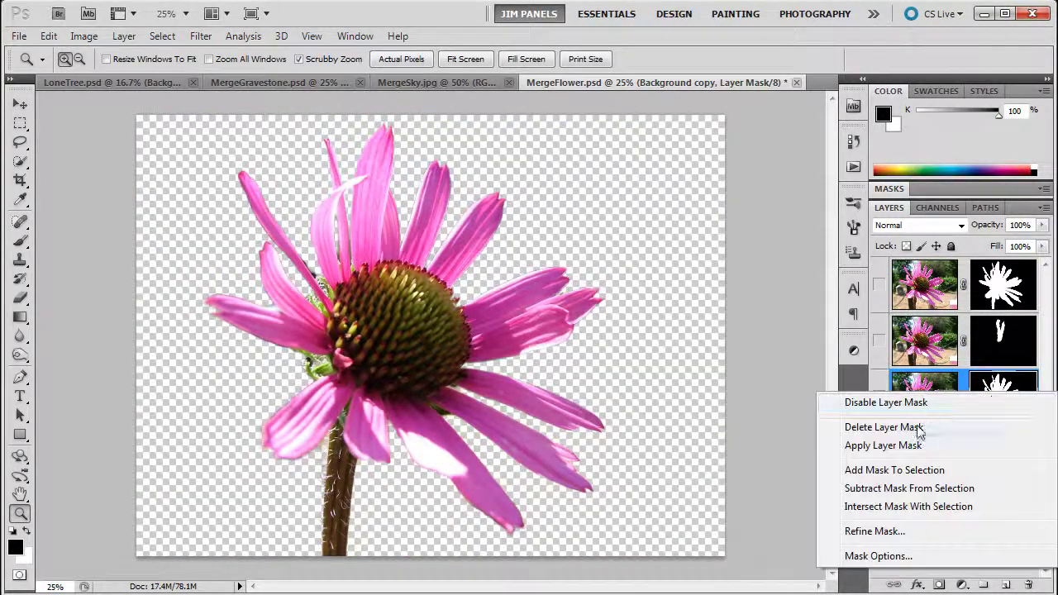
pyautogui.click(873, 447)
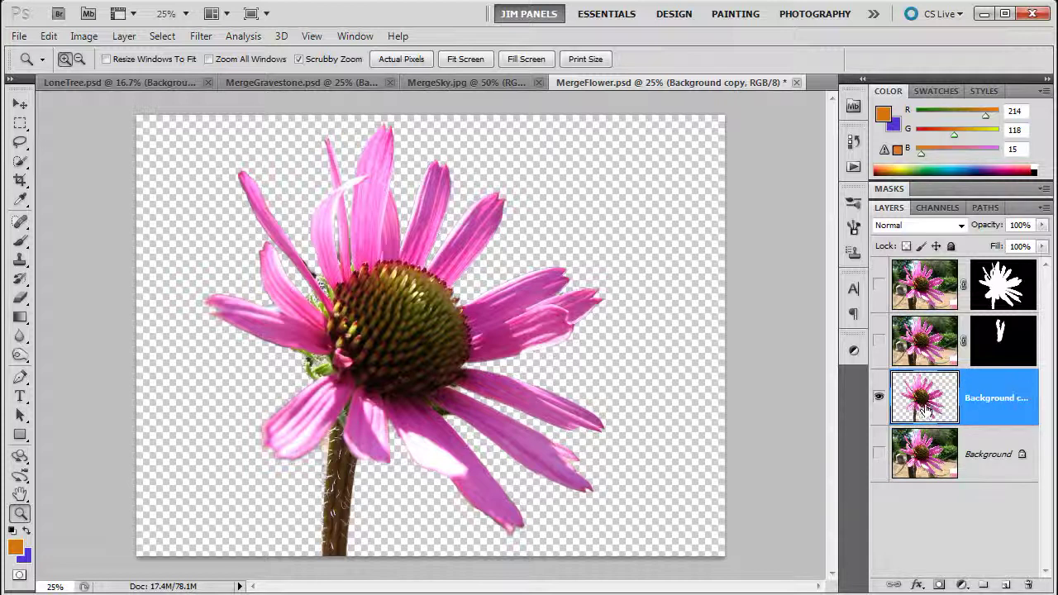
pyautogui.hotkey('ctrl', 'z')
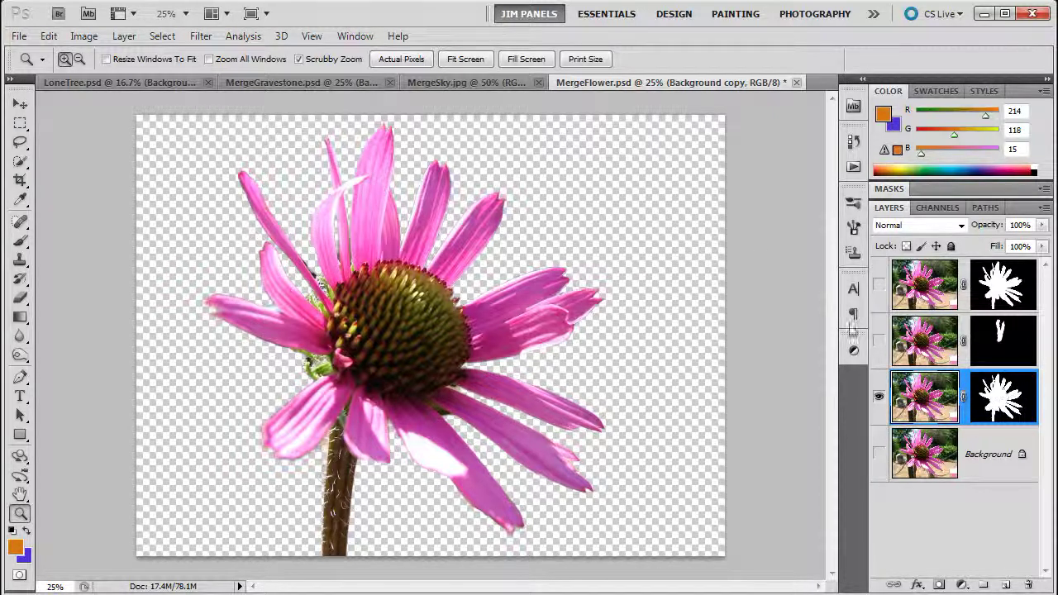
pyautogui.moveTo(284, 255); pyautogui.dragTo(375, 309)
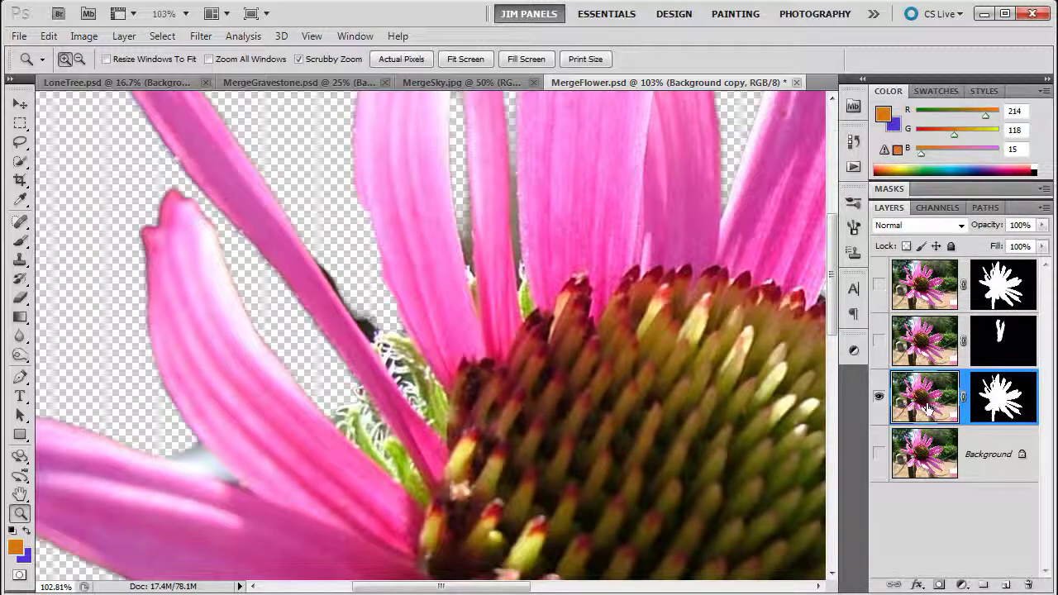
pyautogui.click(1001, 398)
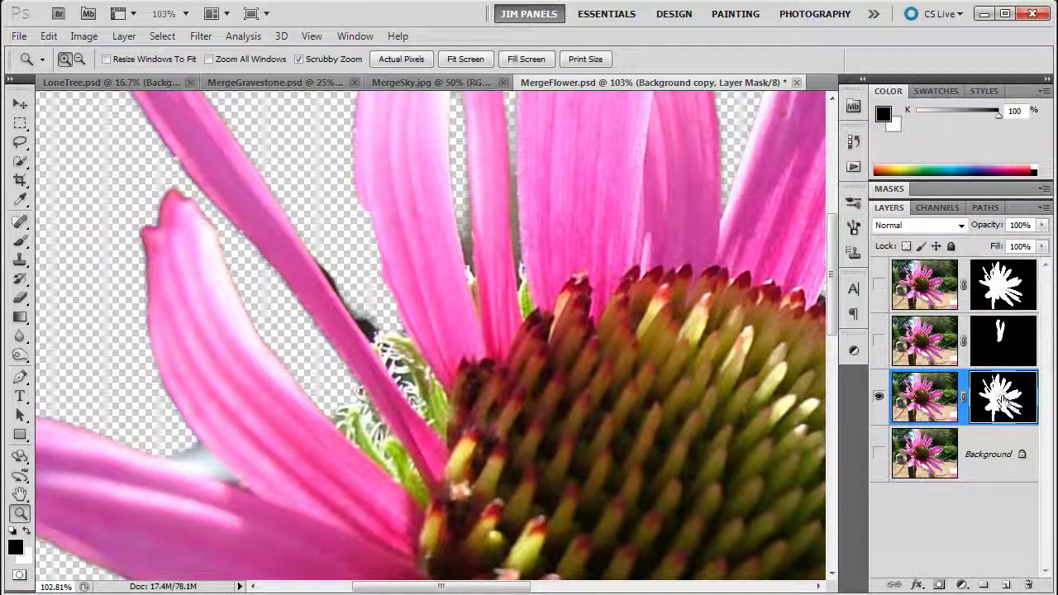